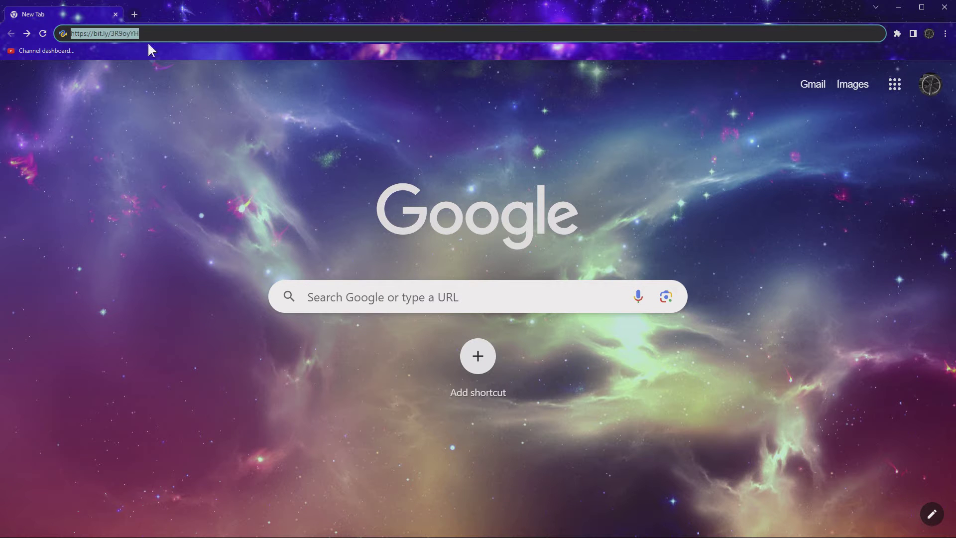
- Open the 4DDiG pricing page and add the 1 Month License (1 PC) to the cart
key(Return)
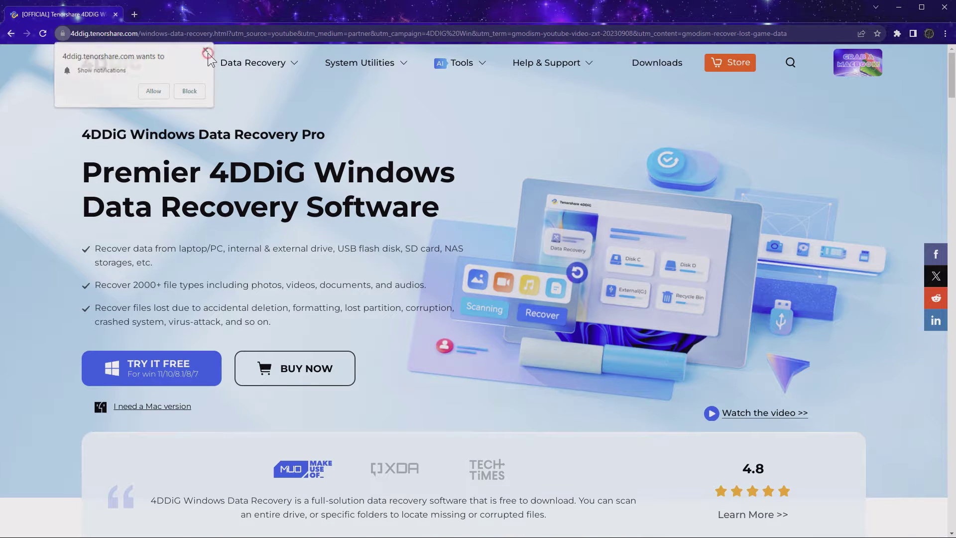
click(206, 51)
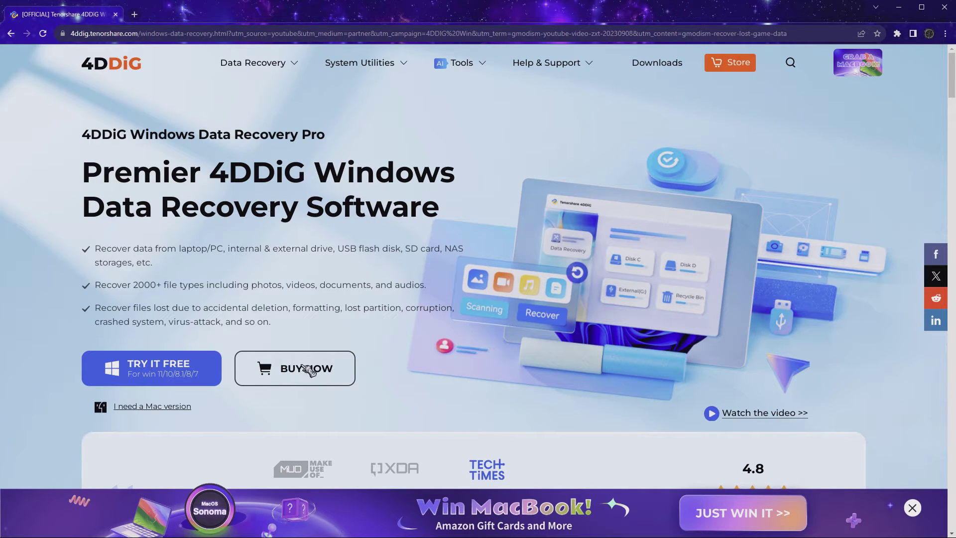
click(338, 372)
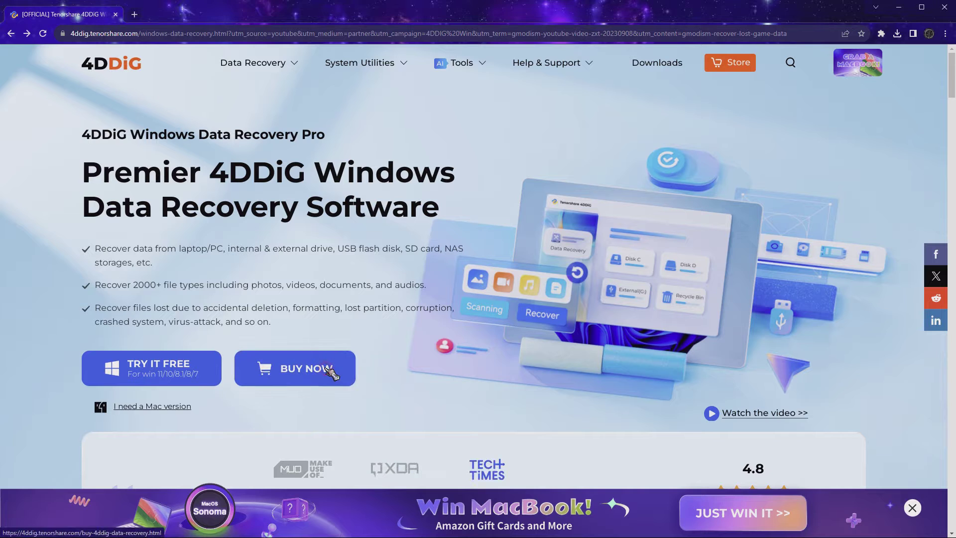
scroll(339, 265, down, 1)
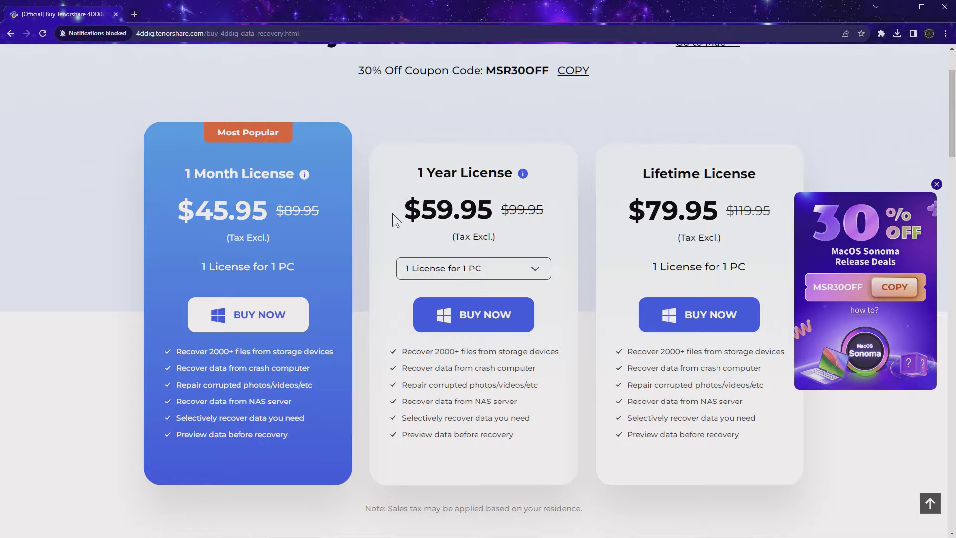
click(274, 309)
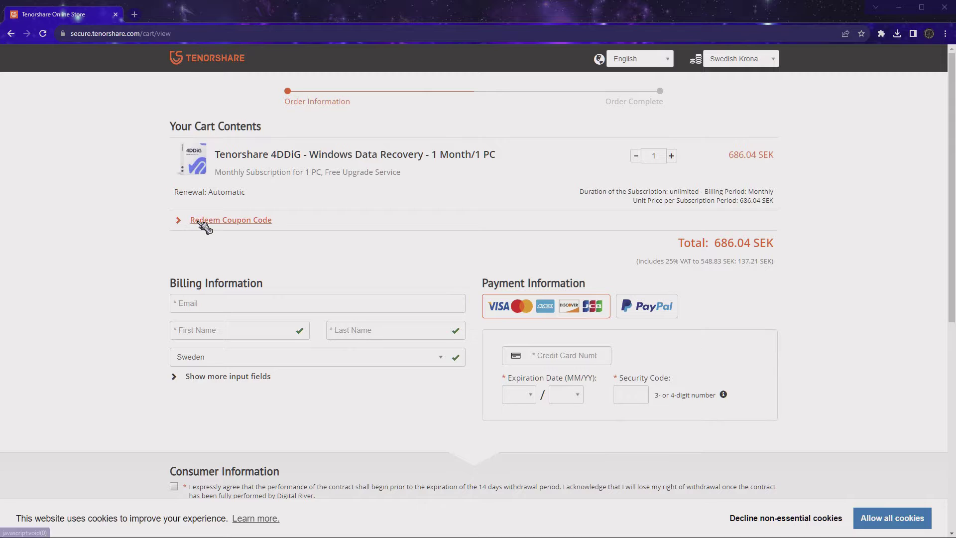
- Apply coupon BTS30OFF for a 480.23 SEK total, then go to the billing e-mail field
click(203, 221)
click(224, 241)
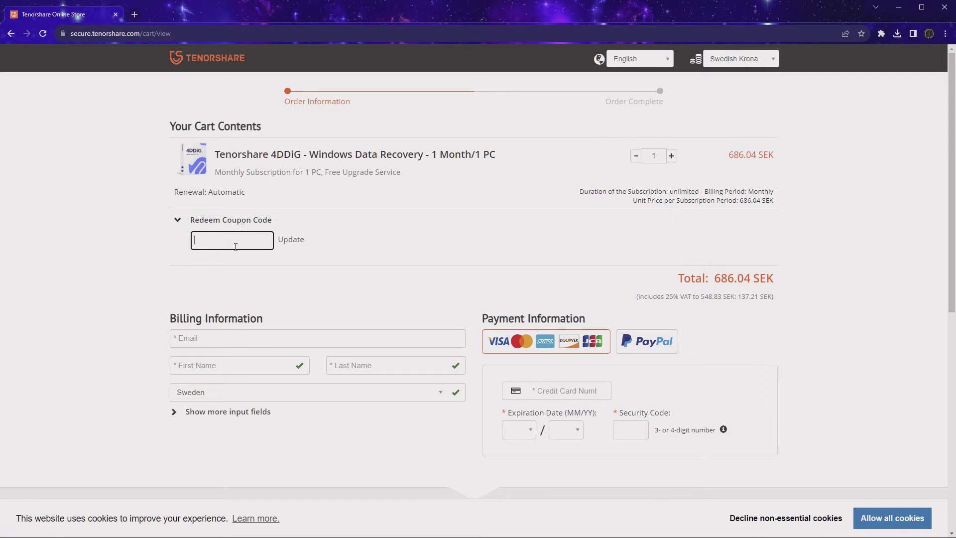
text(BTS30OFF)
drag(209, 239, 217, 241)
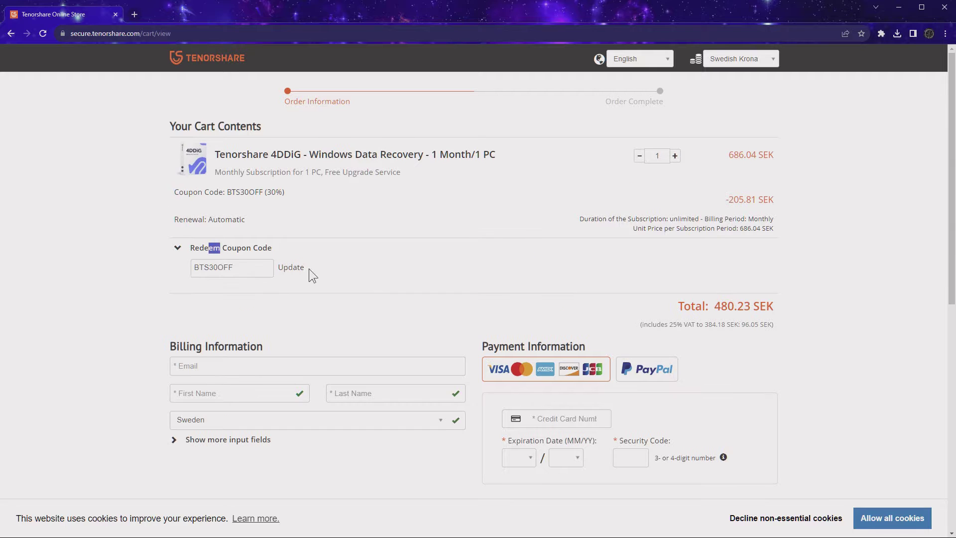
drag(722, 199, 789, 207)
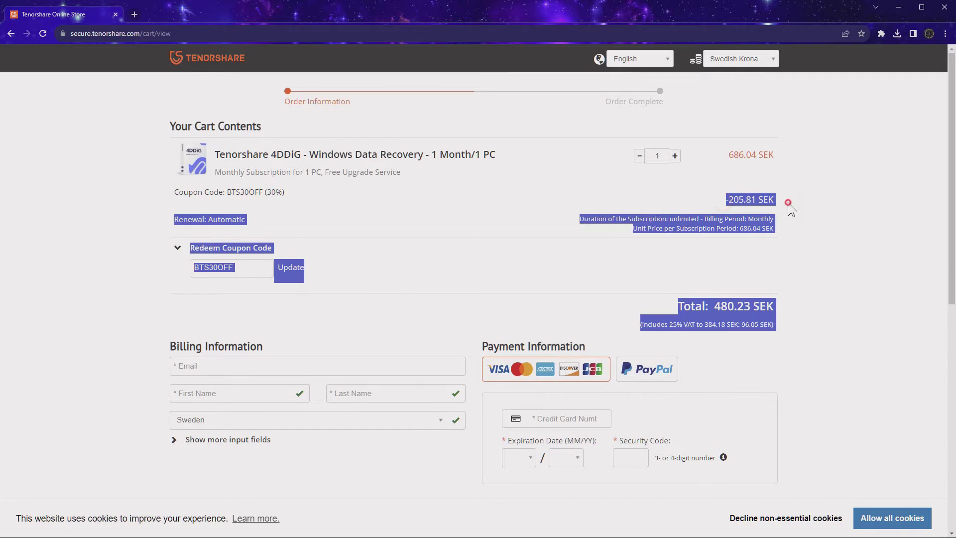
click(769, 194)
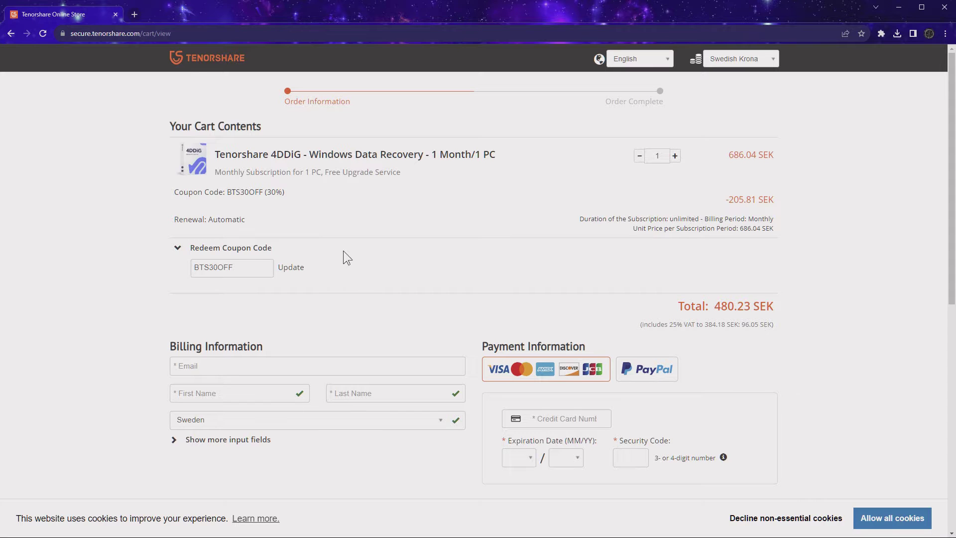
scroll(343, 250, down, 2)
click(219, 269)
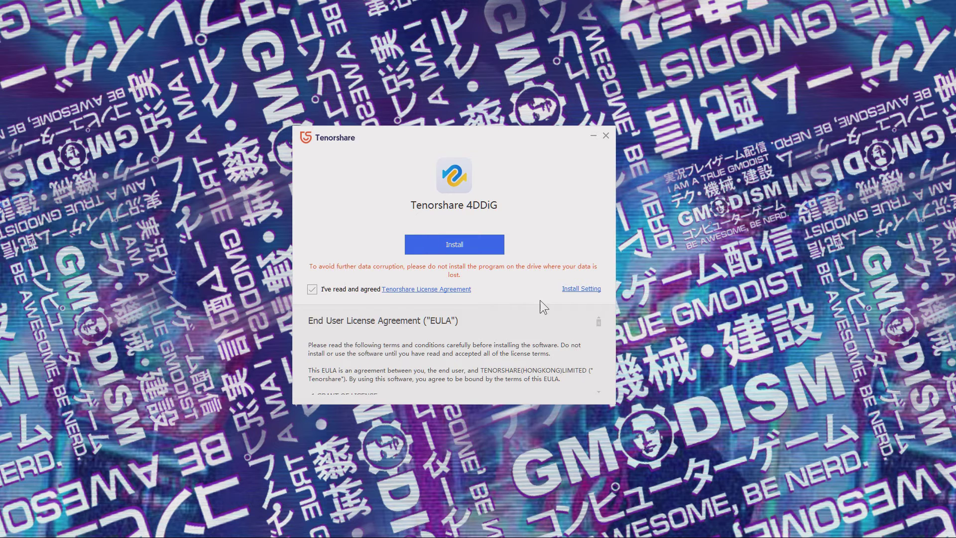
- Install 4DDiG and launch it to the Select A Location screen
scroll(501, 344, down, 5)
click(473, 245)
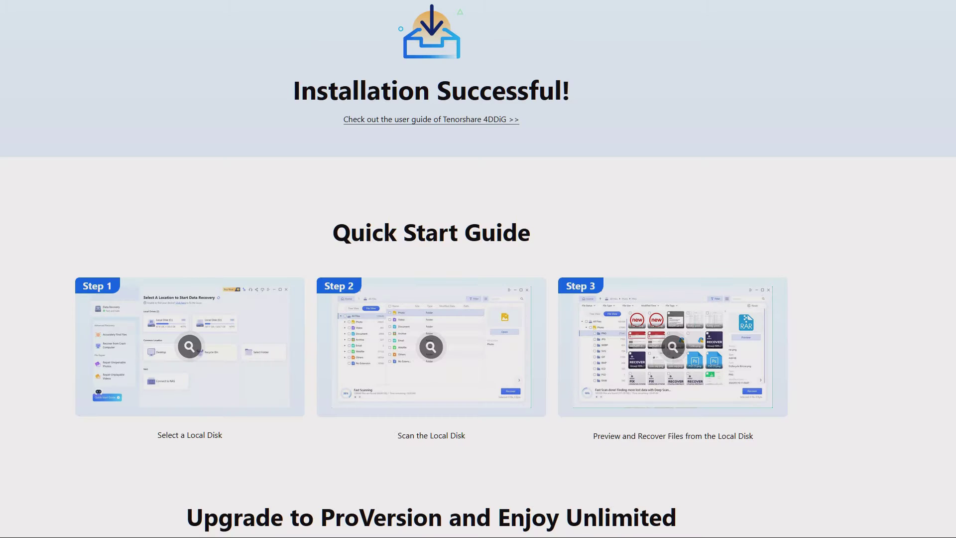
scroll(382, 366, down, 5)
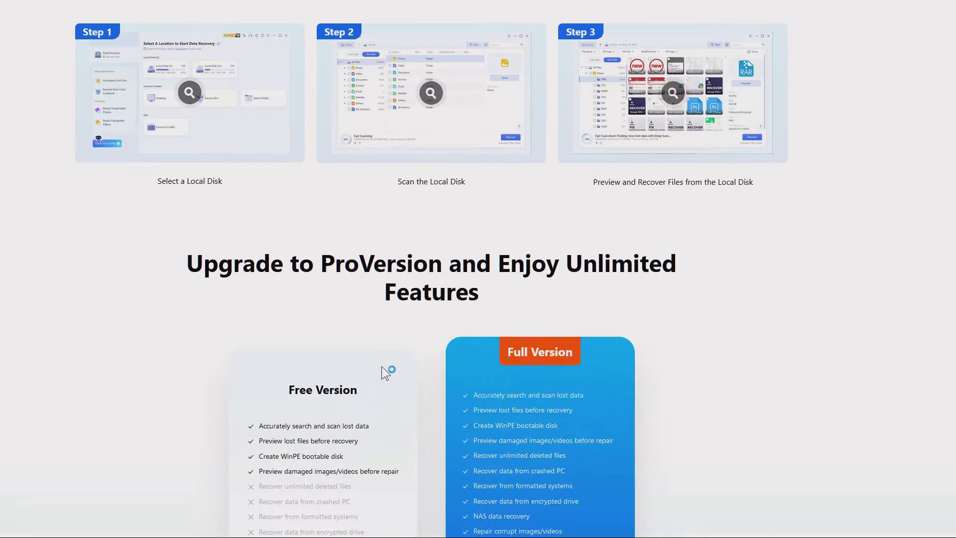
scroll(378, 366, down, 3)
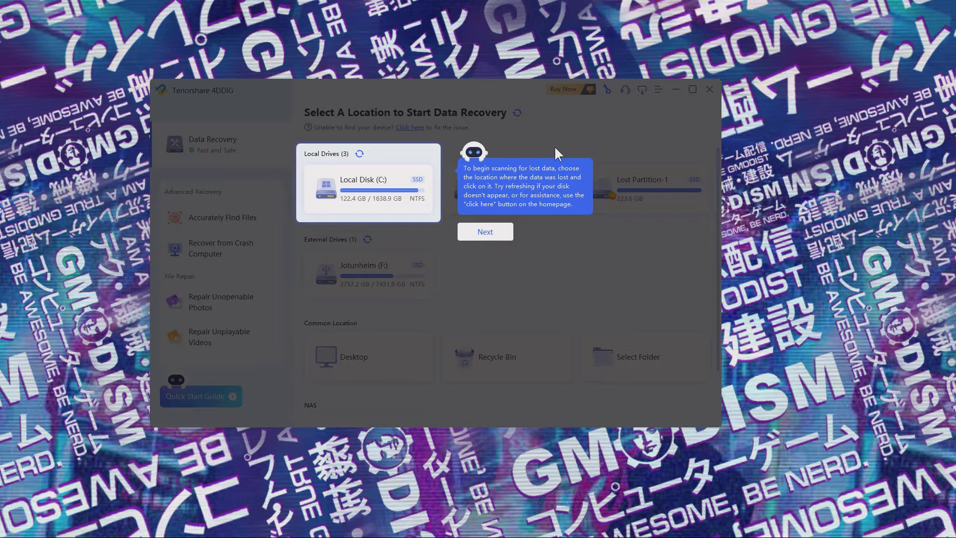
- Step through the quick-start tour and dismiss it with Understood
click(463, 167)
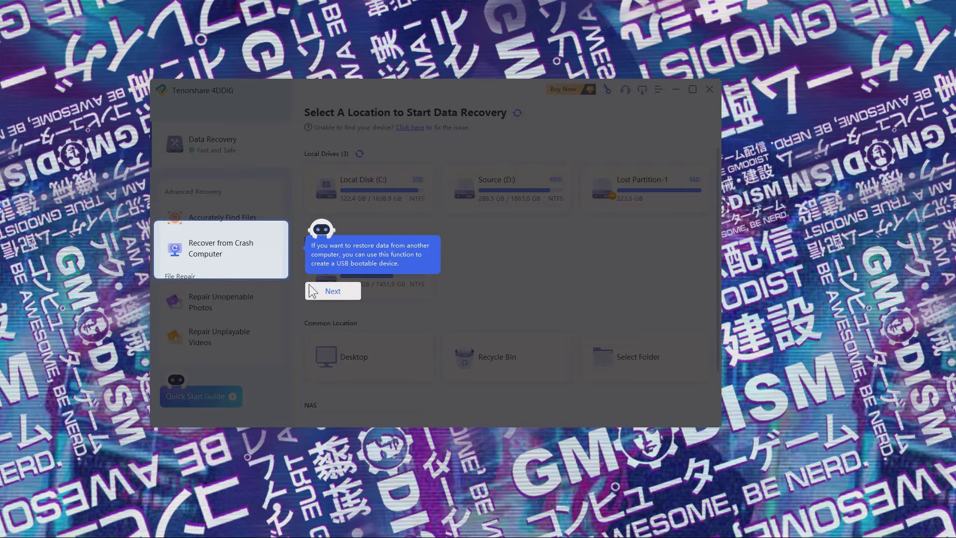
click(342, 294)
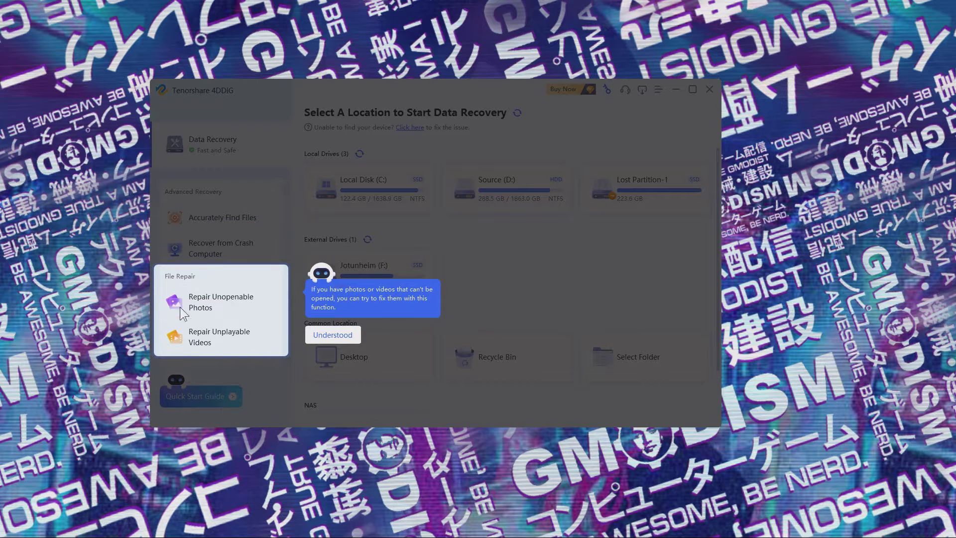
click(342, 336)
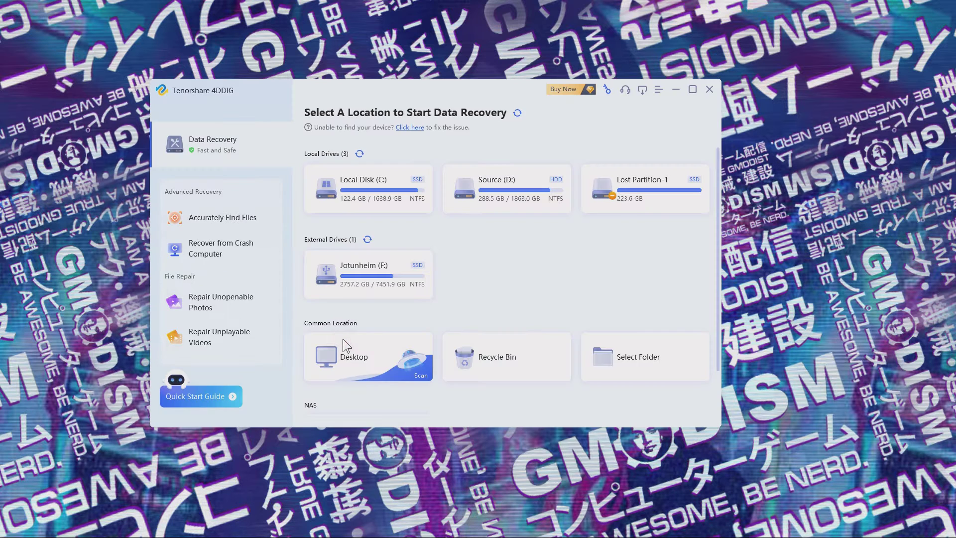
- Register 4DDiG using the licence e-mail and registration code
click(606, 88)
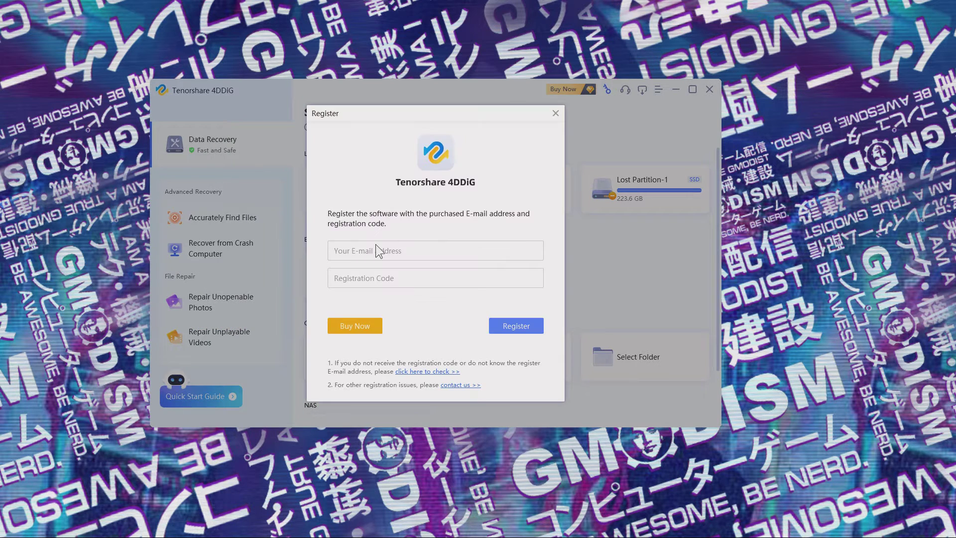
key(Return)
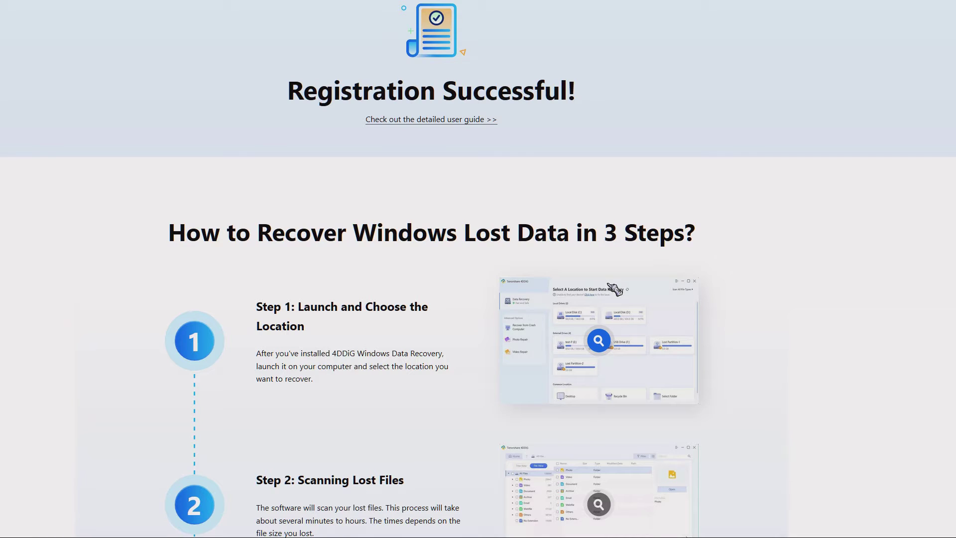
scroll(535, 325, down, 8)
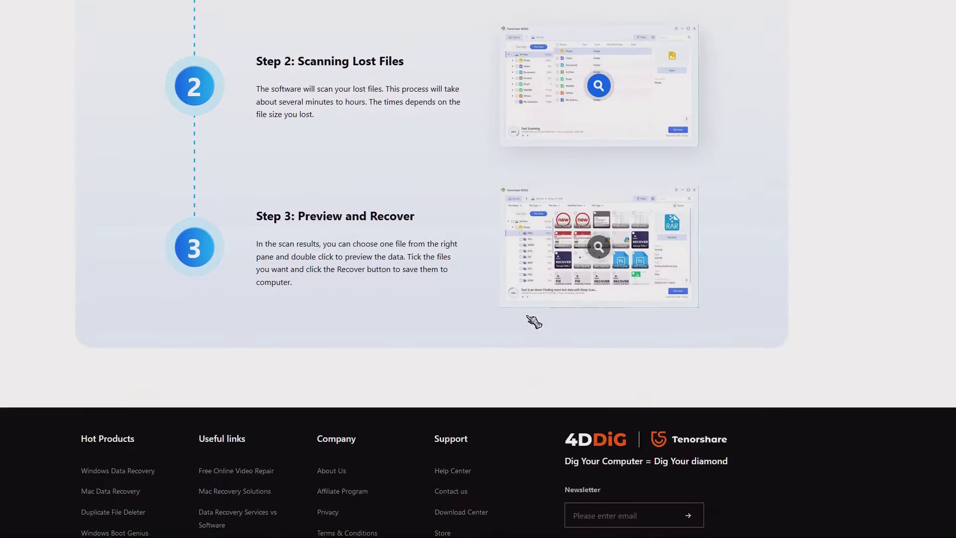
scroll(530, 318, down, 2)
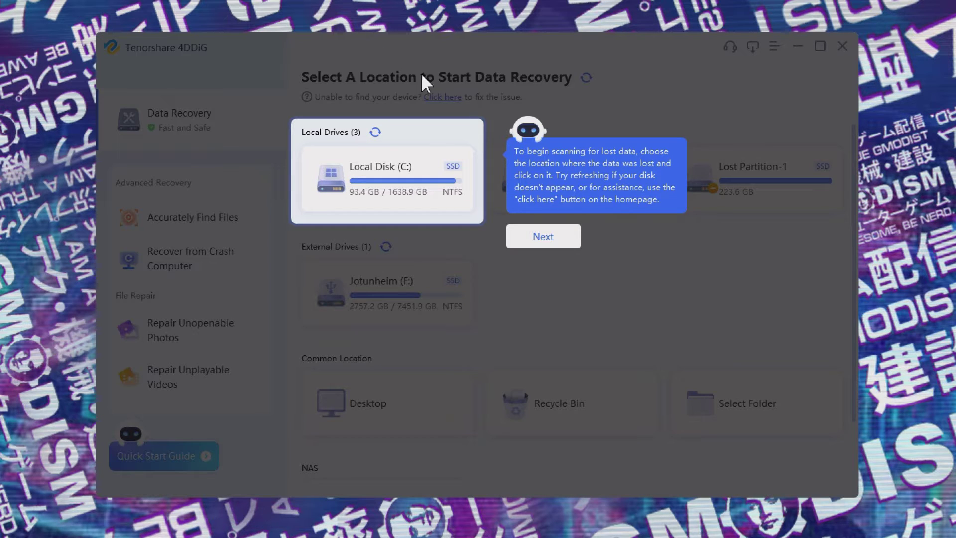
click(558, 235)
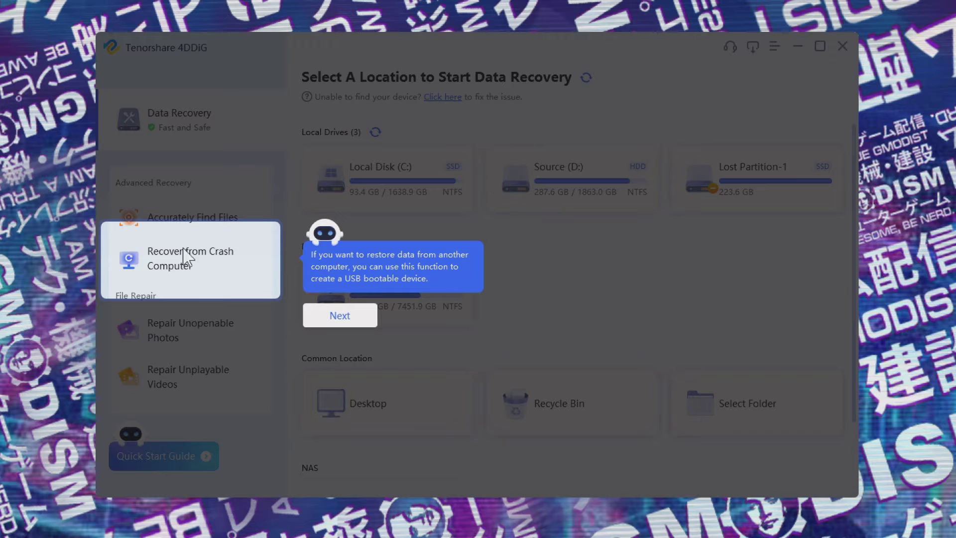
click(339, 315)
click(354, 375)
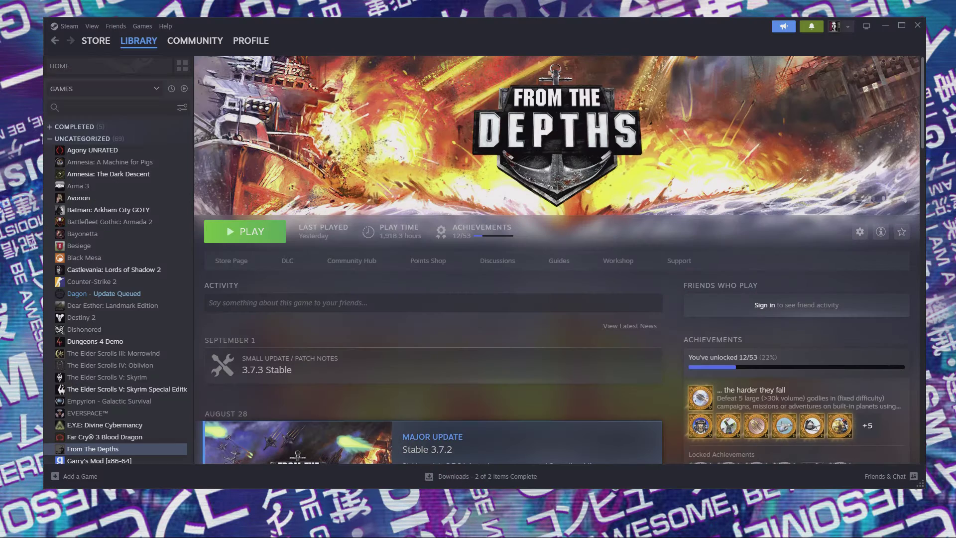
- Open the From The Depths install folder from its Steam Properties > Installed Files
right_click(124, 450)
click(152, 438)
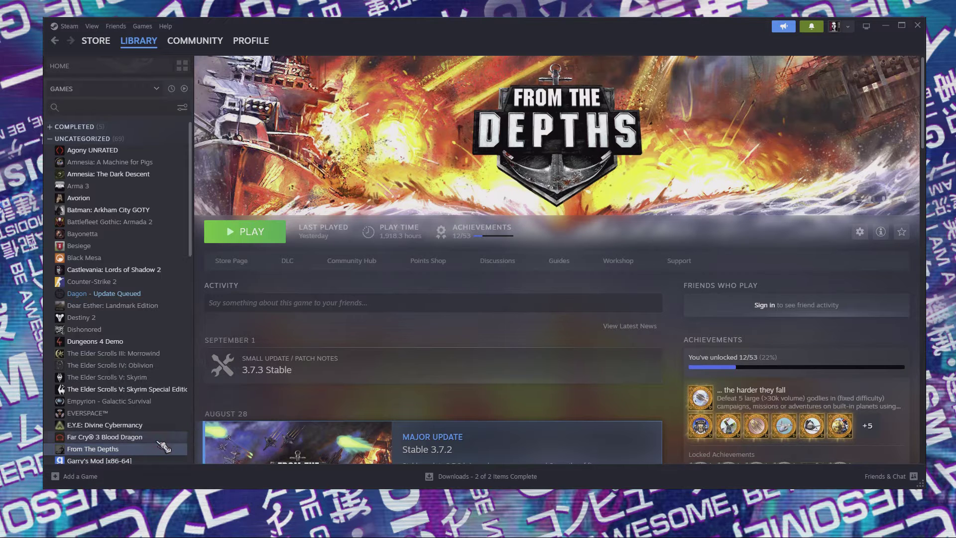
click(321, 198)
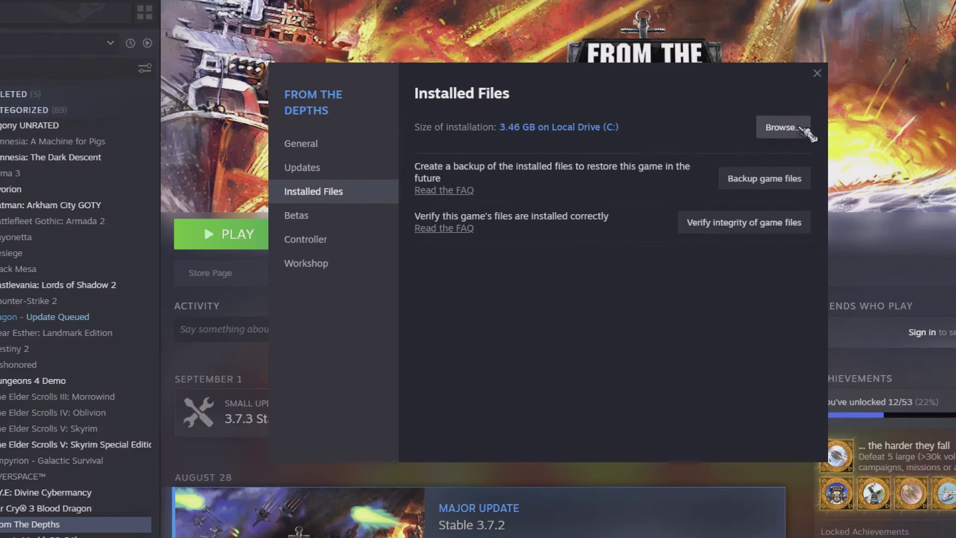
click(802, 128)
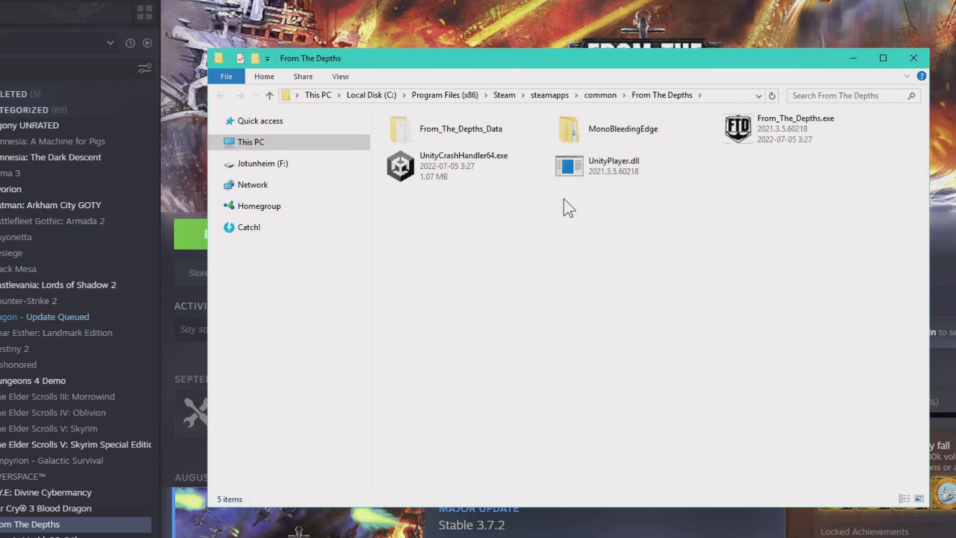
- Copy the folder's full steamapps\common path from the File Explorer address bar
click(725, 95)
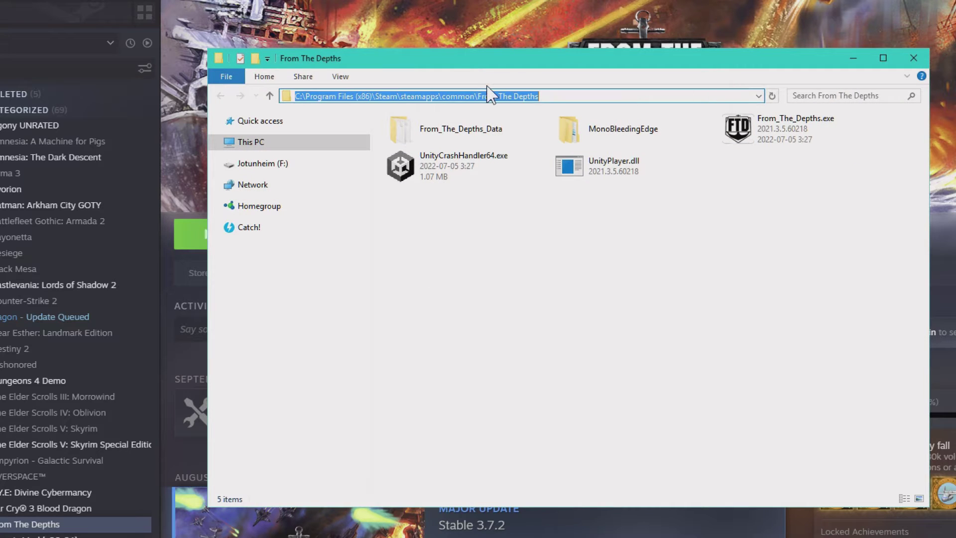
click(565, 92)
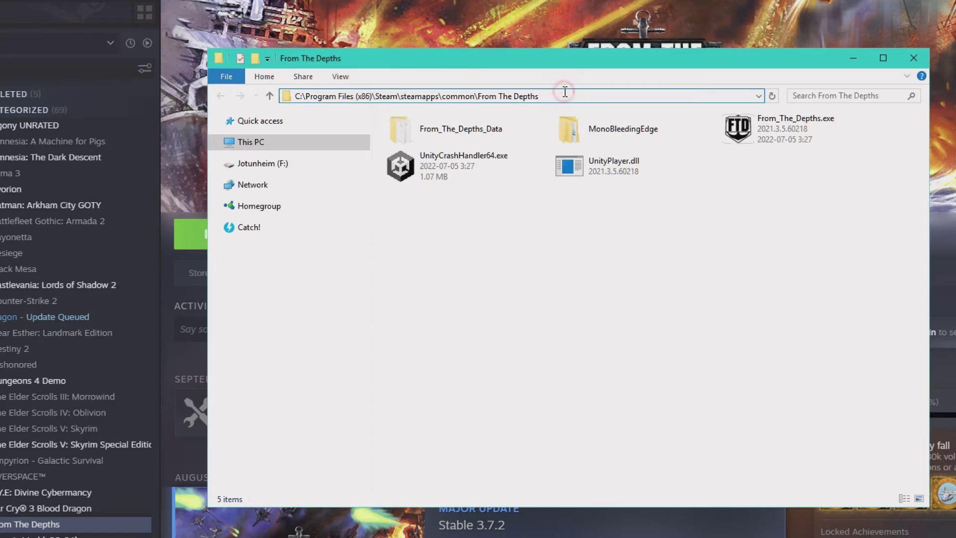
drag(565, 92, 380, 102)
right_click(401, 98)
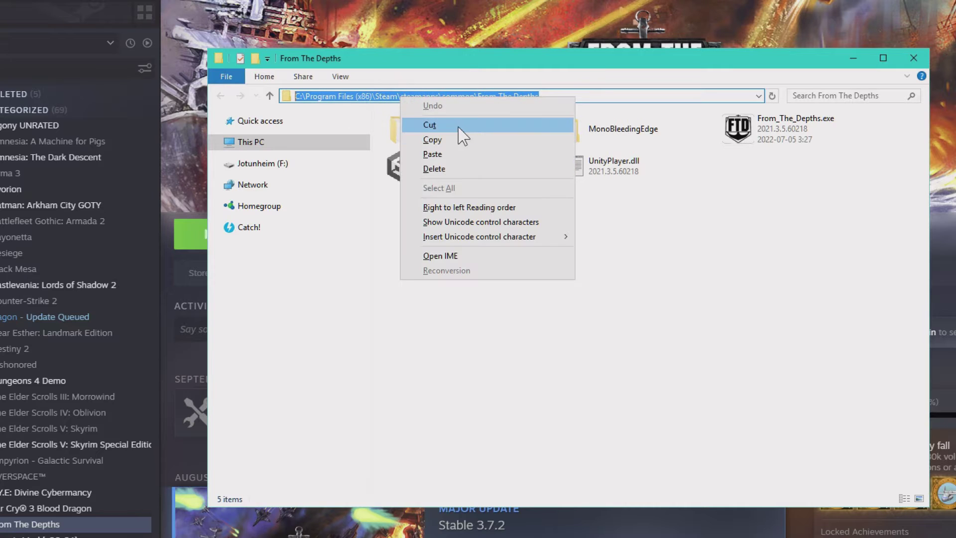
click(432, 139)
click(597, 363)
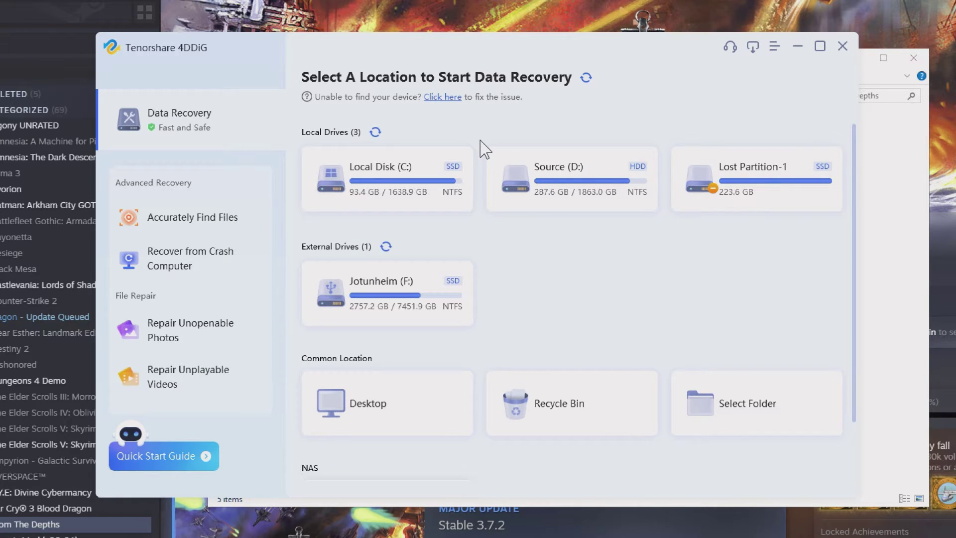
- Paste the From The Depths install path into Select Folder and scan all file types
click(747, 410)
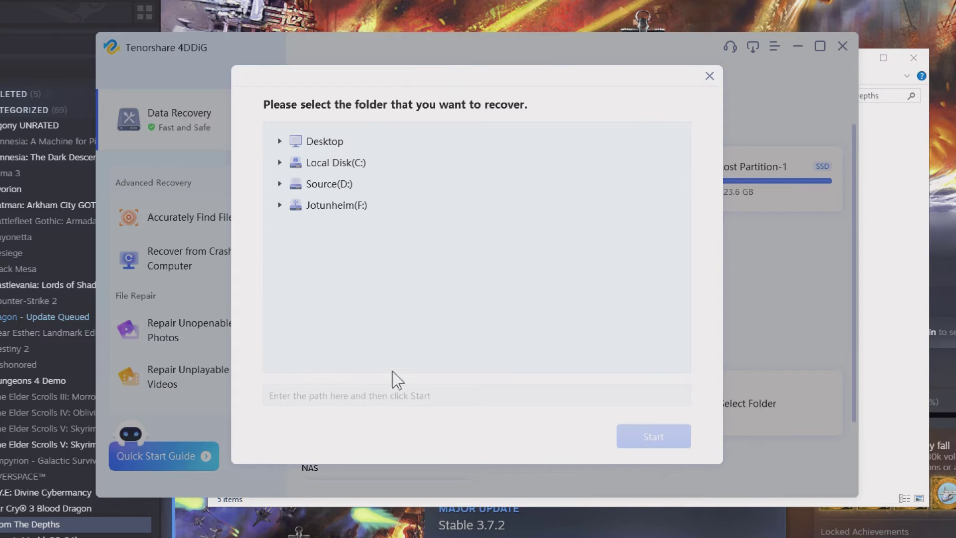
click(398, 395)
key(ctrl+v)
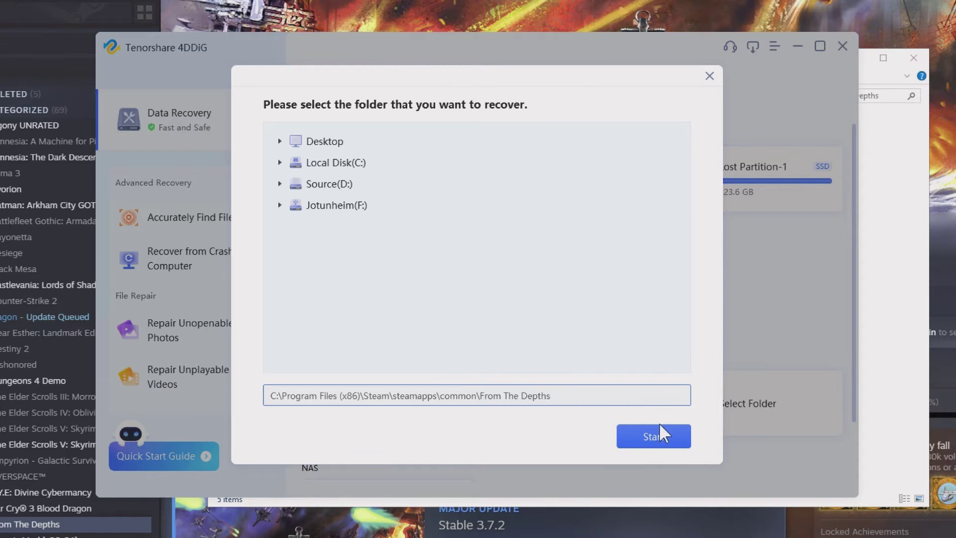
click(657, 438)
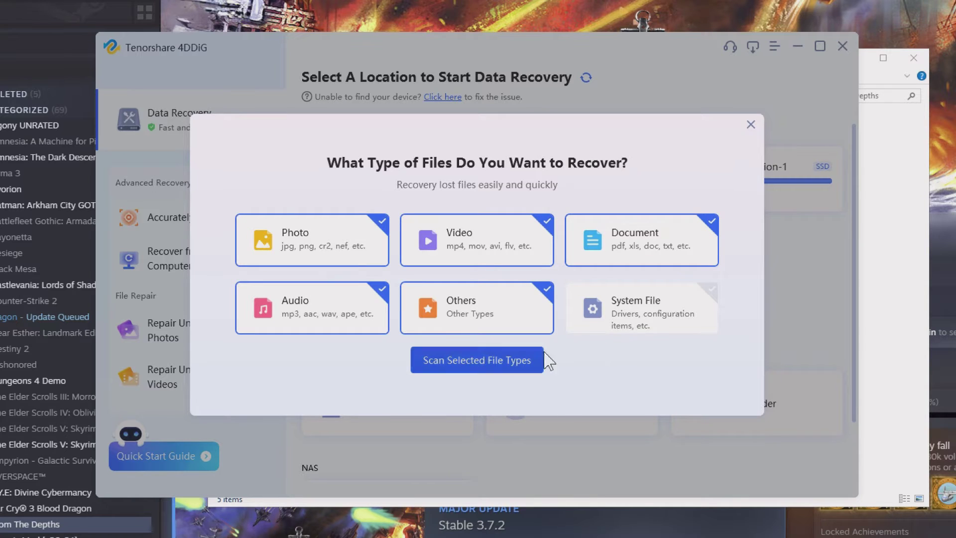
click(468, 368)
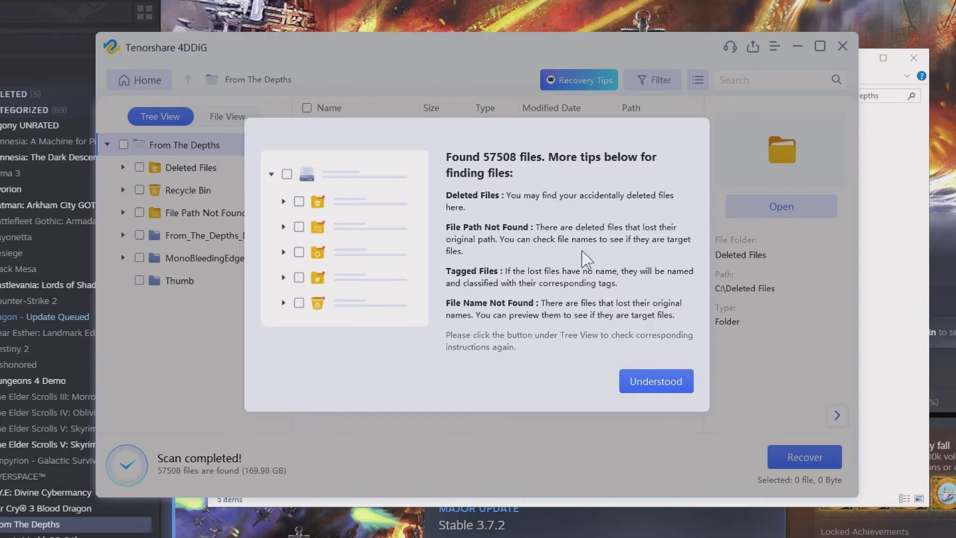
- Dismiss the scan tips, view the From_The_Depths_Data results, and exit 4DDiG
click(684, 385)
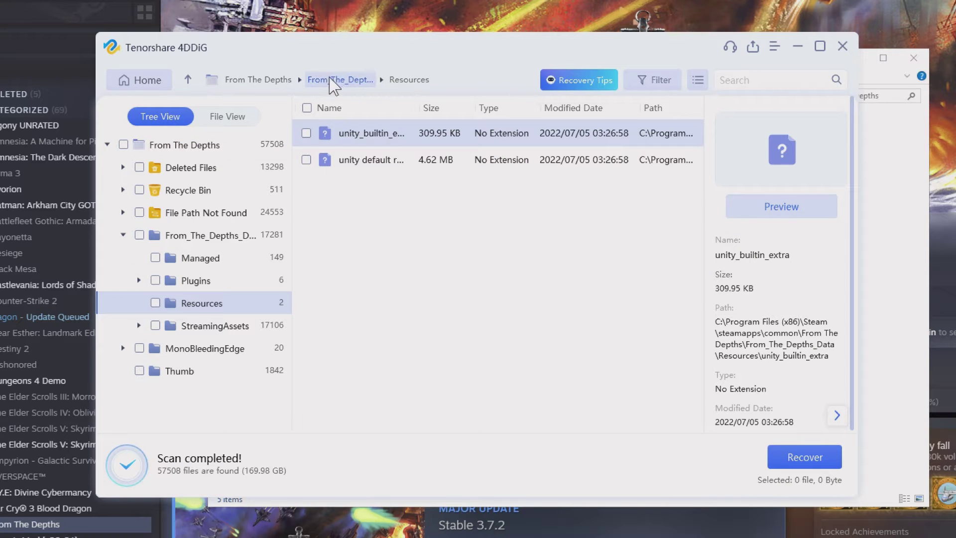
click(344, 79)
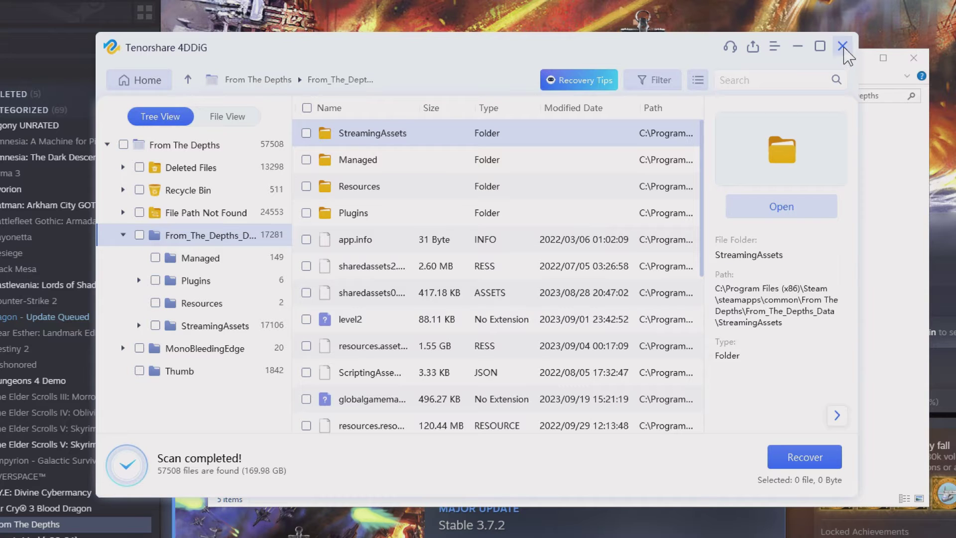
click(843, 47)
click(843, 48)
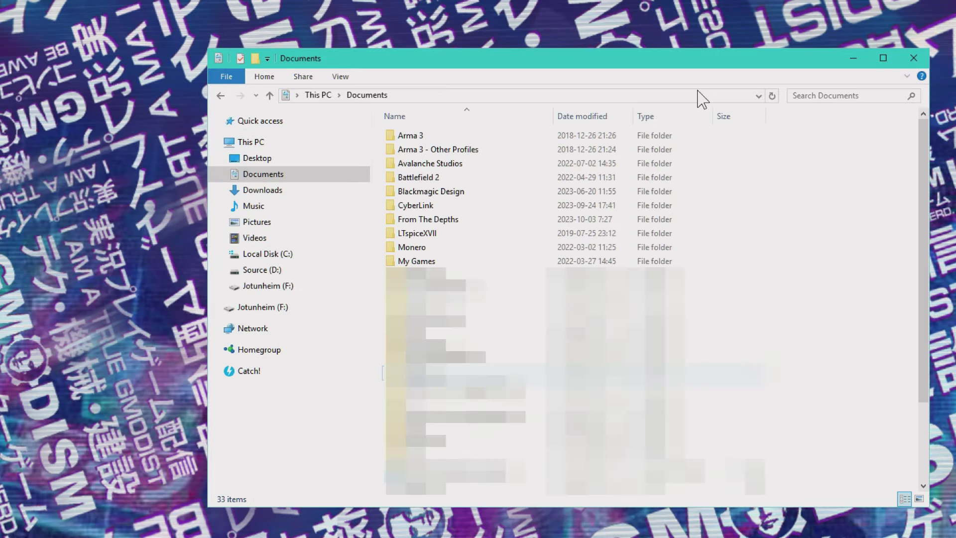
- Browse Documents > My Games > FactoryGame > Screenshots, then check the Overwatch folder
double_click(437, 262)
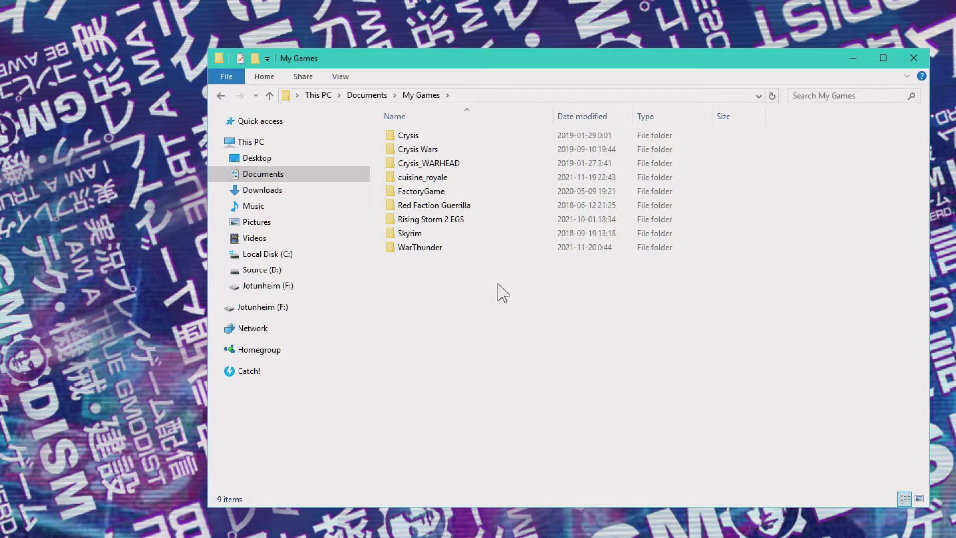
double_click(451, 191)
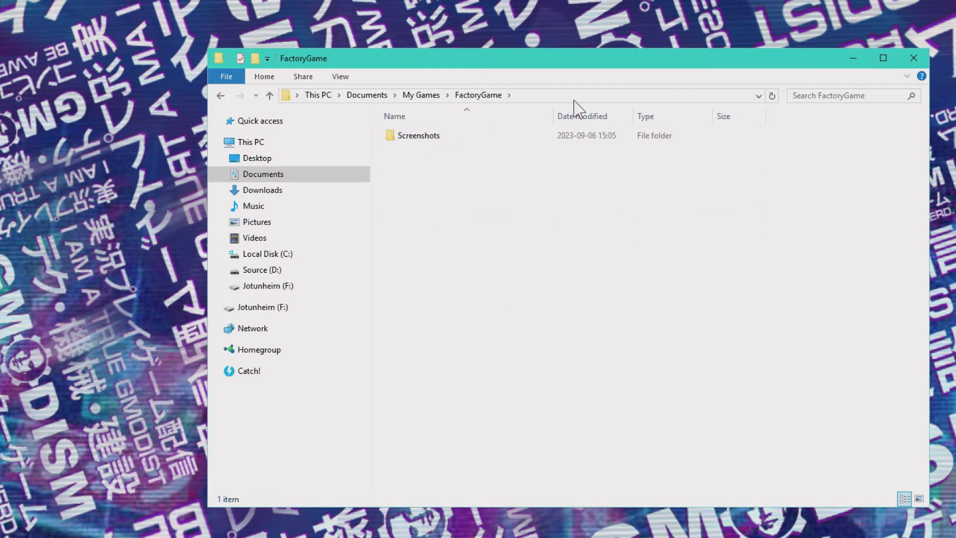
double_click(429, 138)
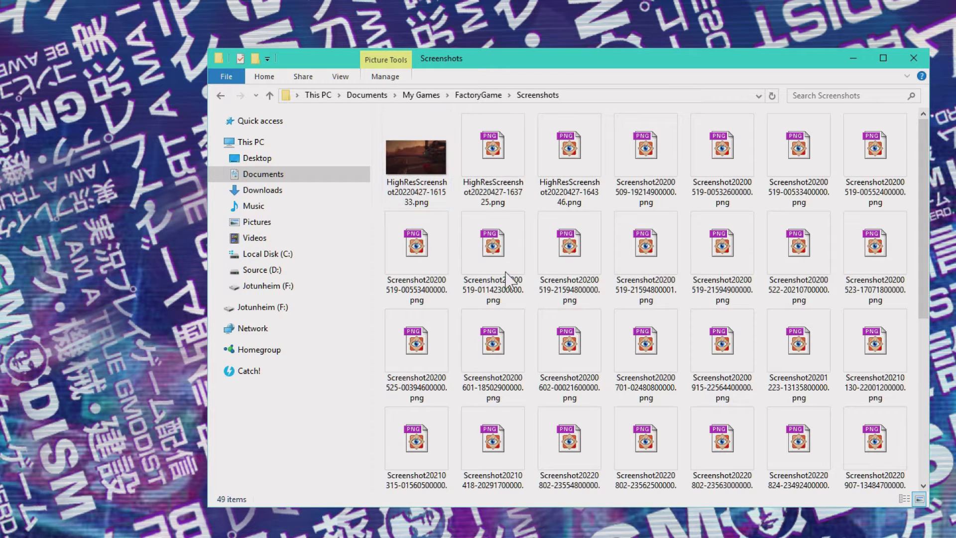
scroll(662, 273, down, 5)
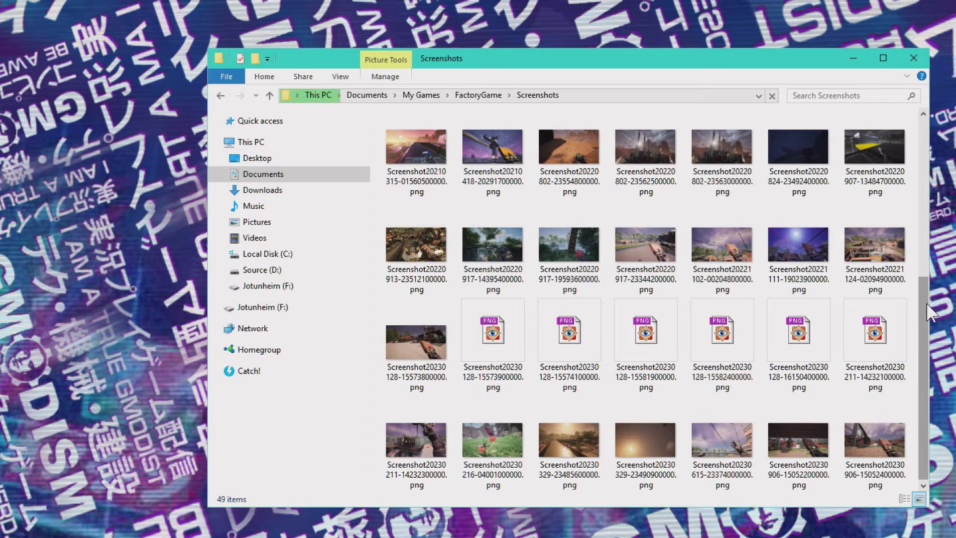
drag(923, 314, 901, 127)
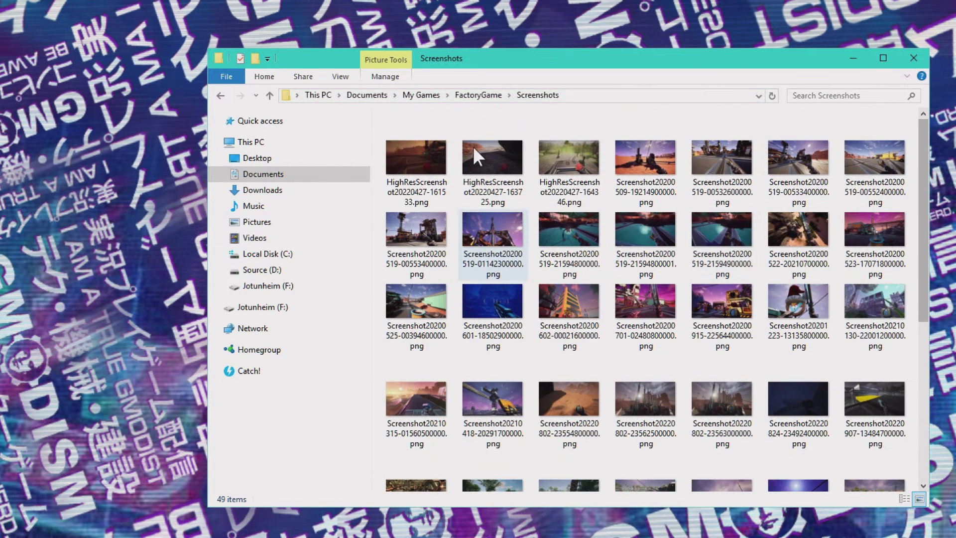
click(479, 96)
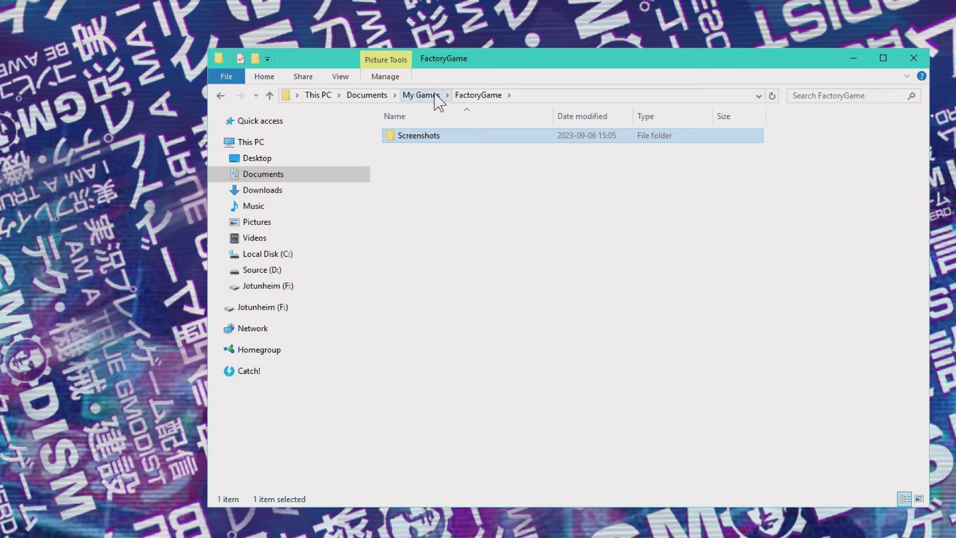
click(420, 95)
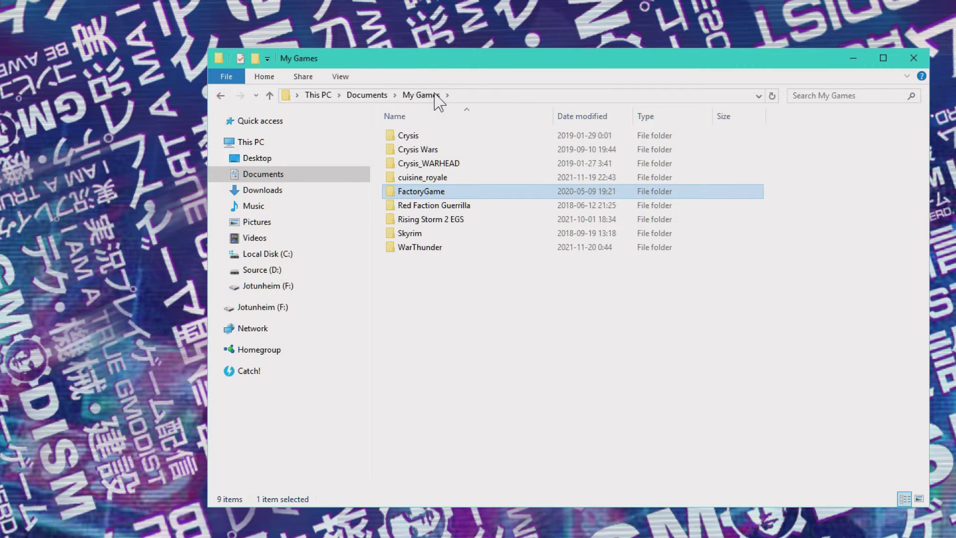
click(384, 96)
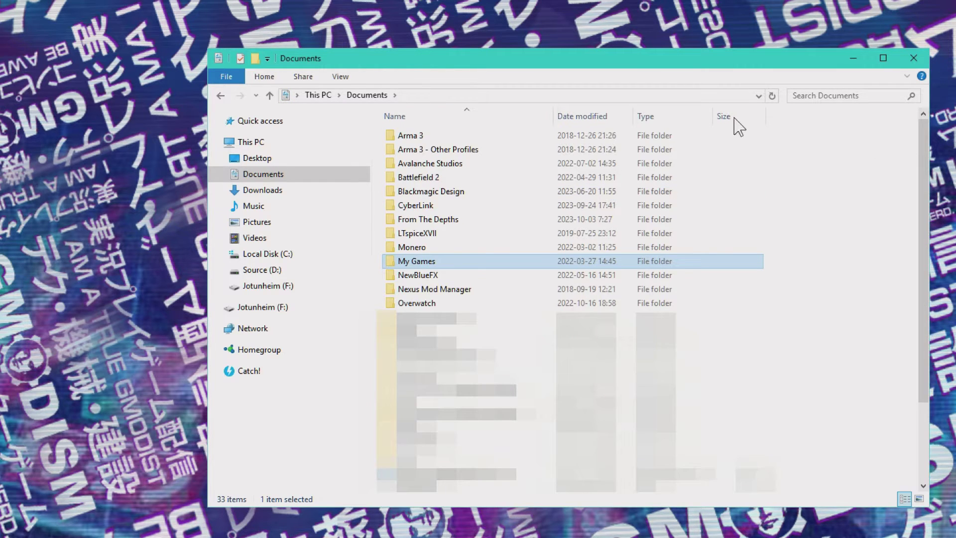
click(814, 133)
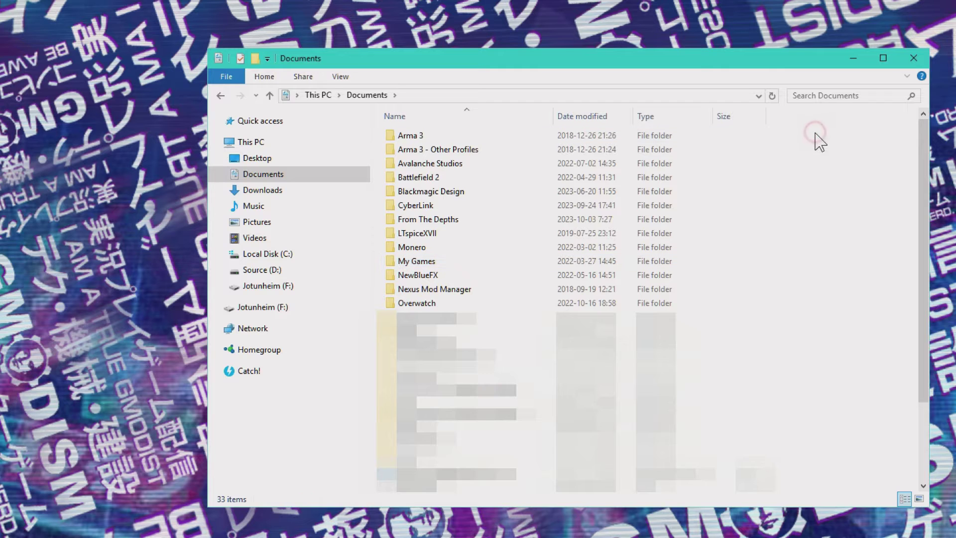
double_click(449, 305)
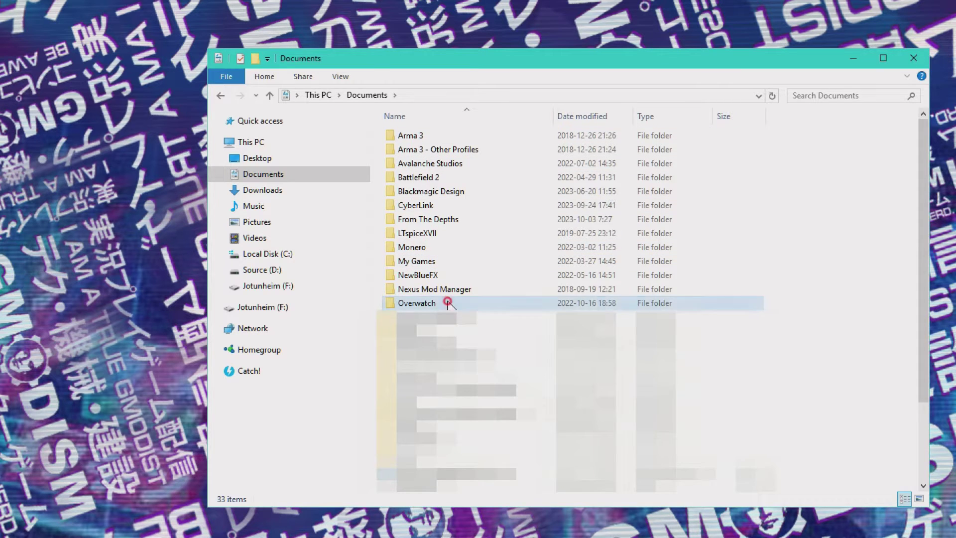
key(alt+Left)
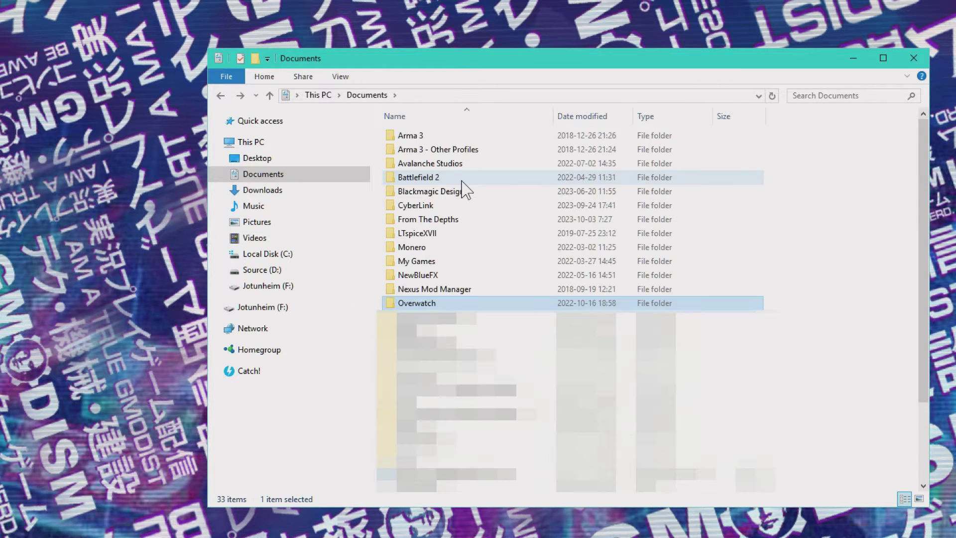
- Browse From The Depths > Player Profiles > profile > ConstructablesAutosaves and inspect an autosave blueprint
double_click(463, 219)
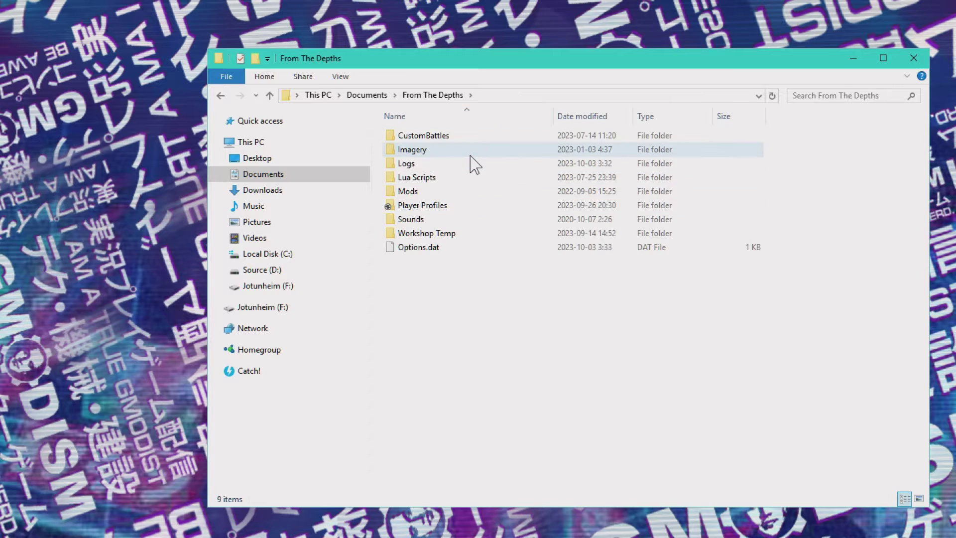
double_click(451, 206)
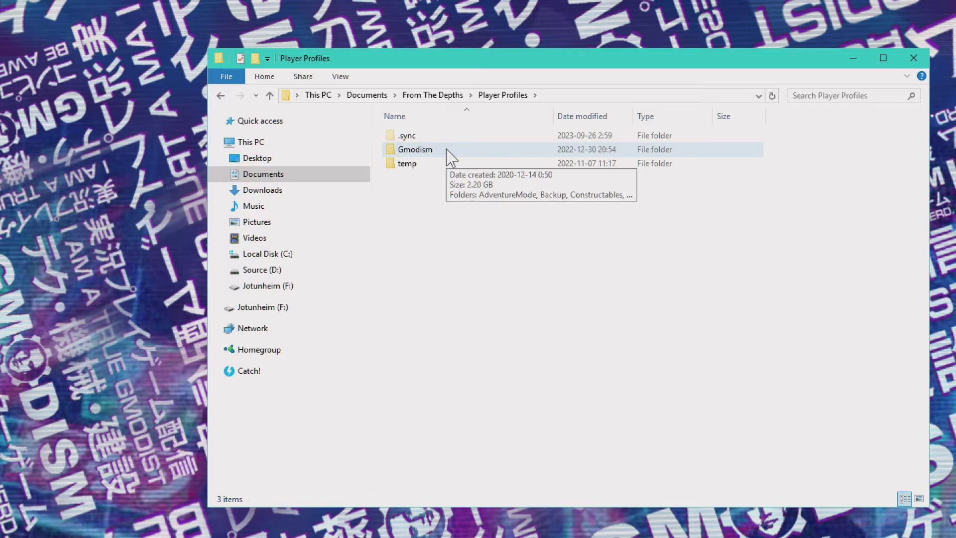
double_click(450, 157)
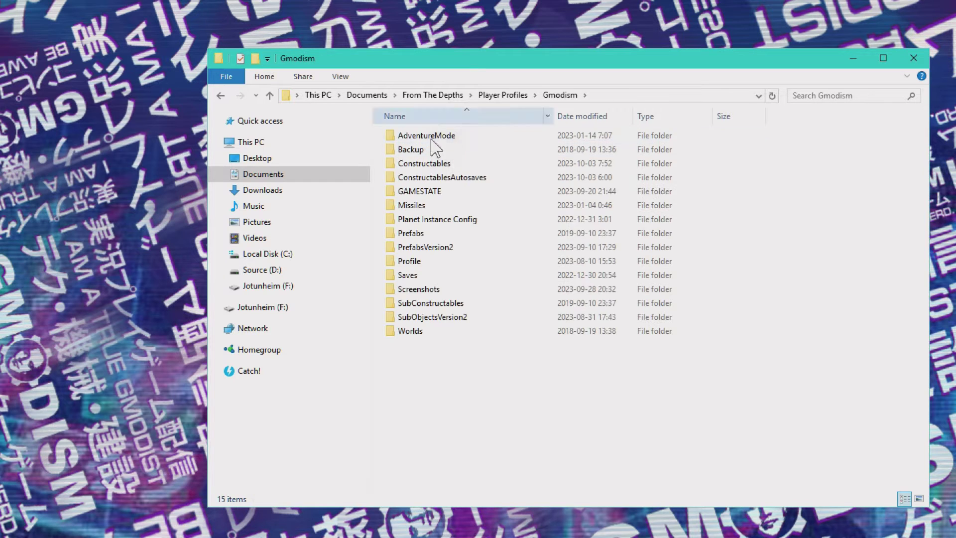
double_click(464, 180)
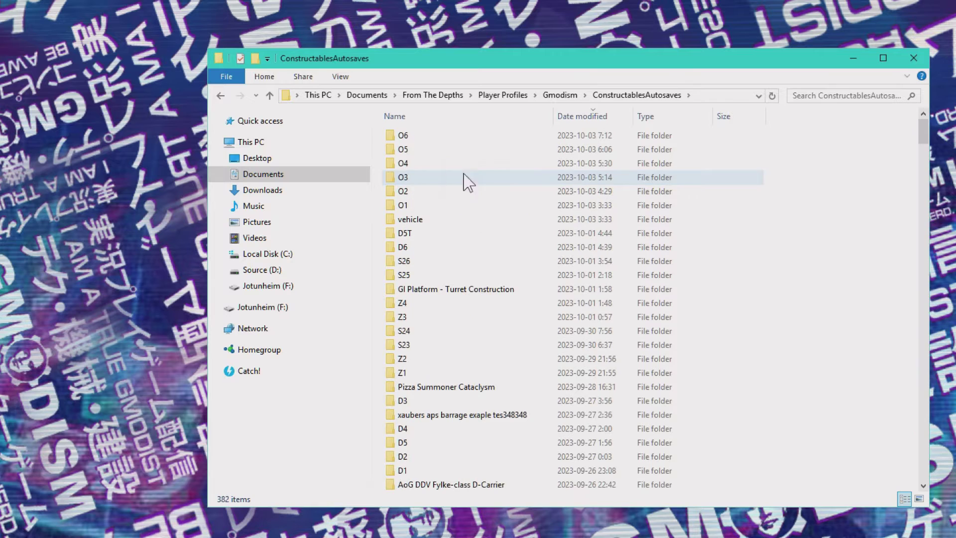
double_click(422, 166)
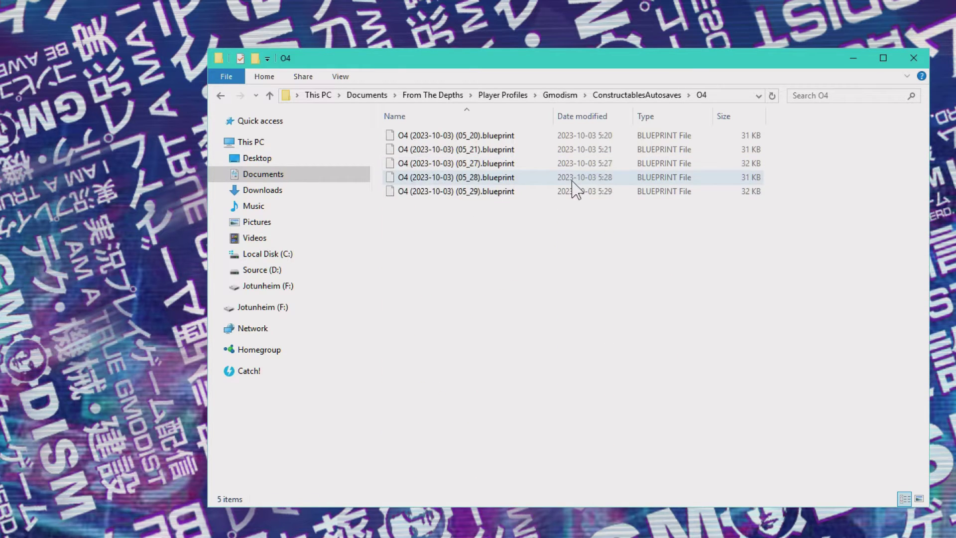
click(488, 149)
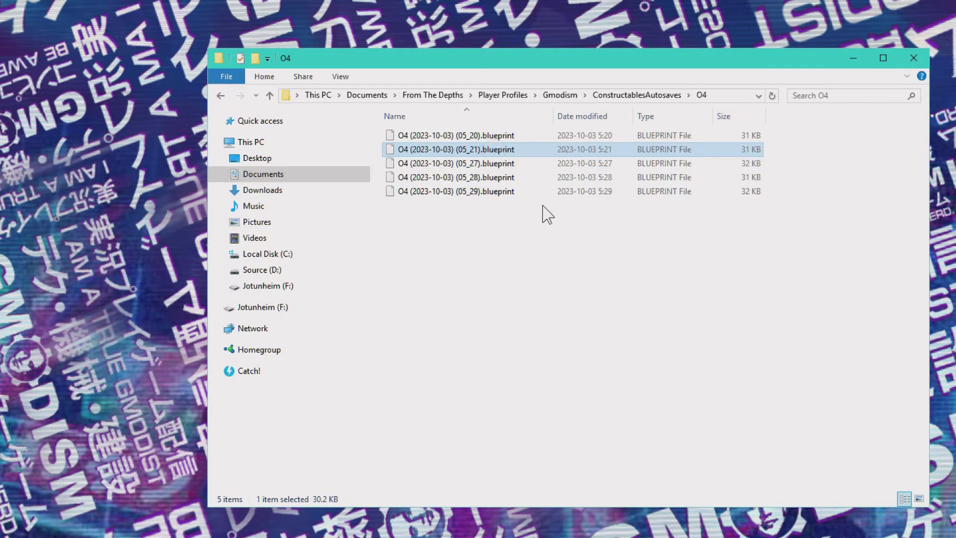
click(520, 149)
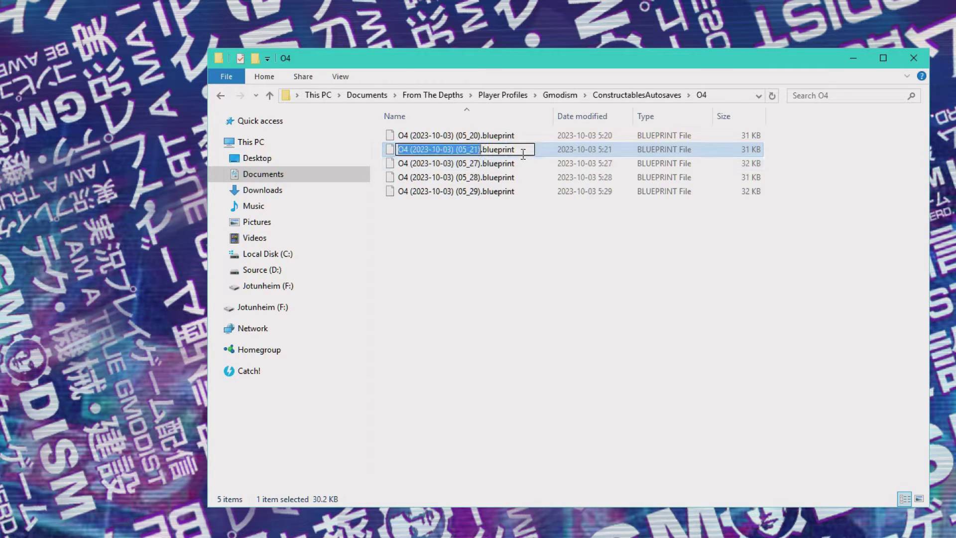
drag(522, 150, 481, 163)
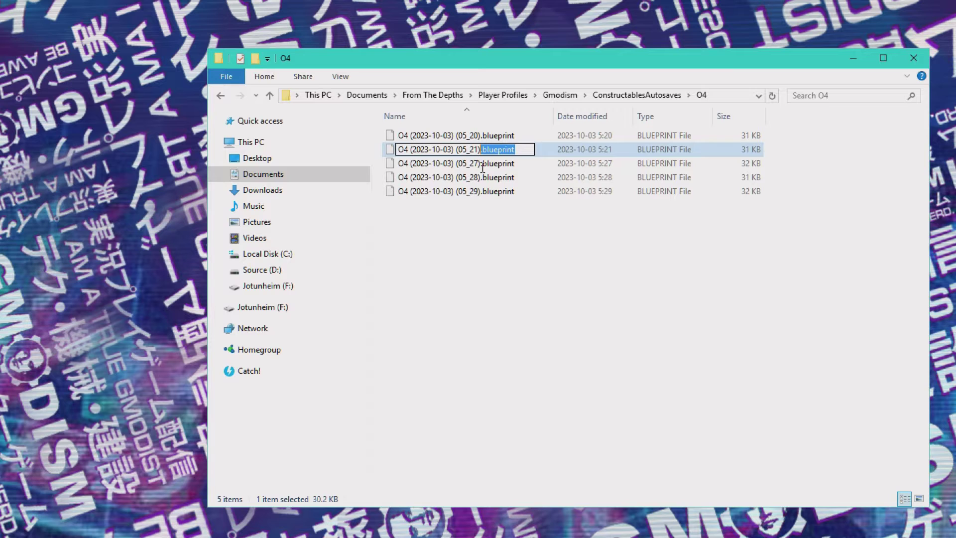
click(520, 246)
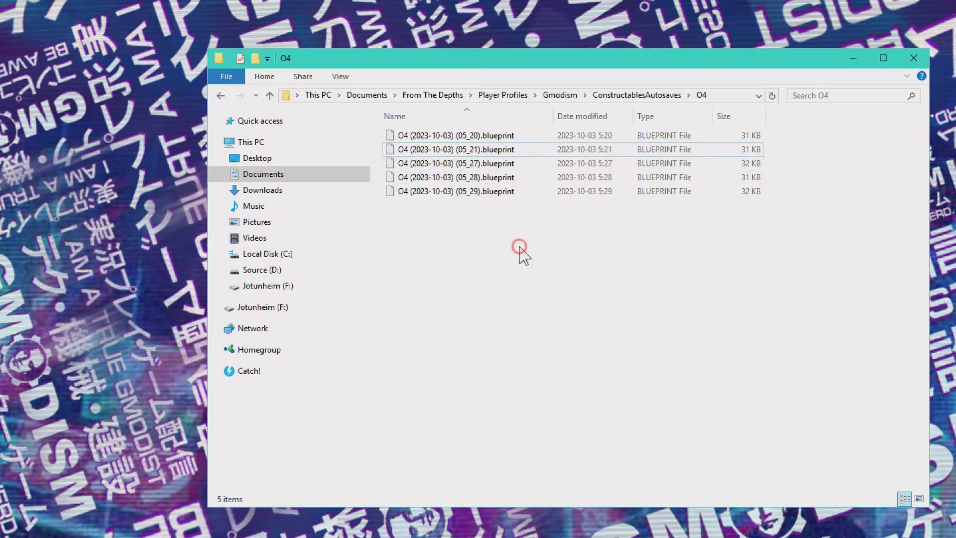
click(611, 95)
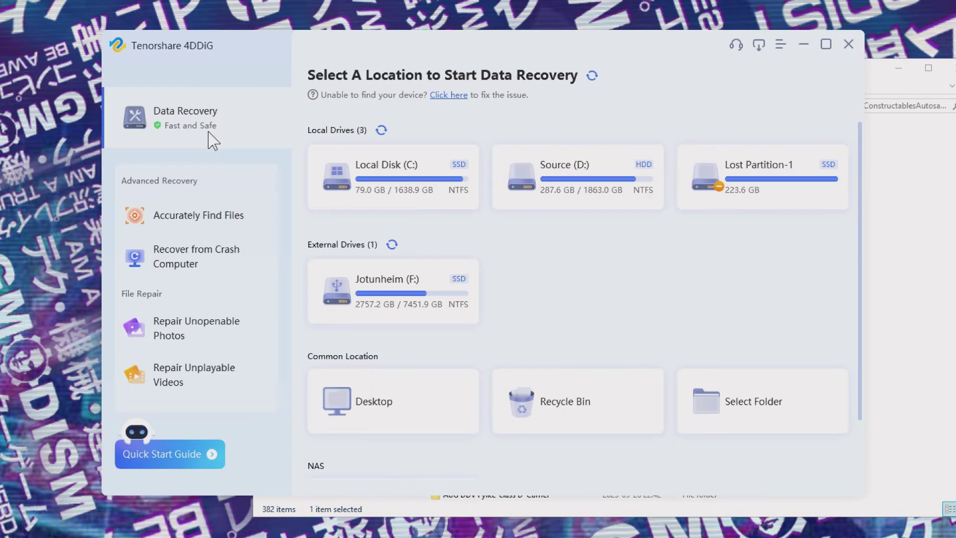
- Copy the Documents\From The Depths path in Explorer and return to 4DDiG's folder selection
click(879, 80)
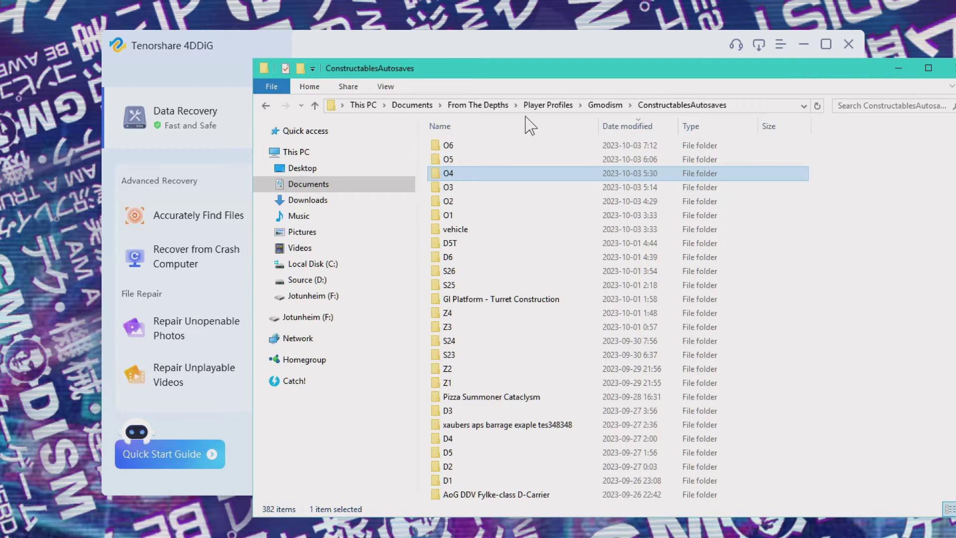
click(411, 105)
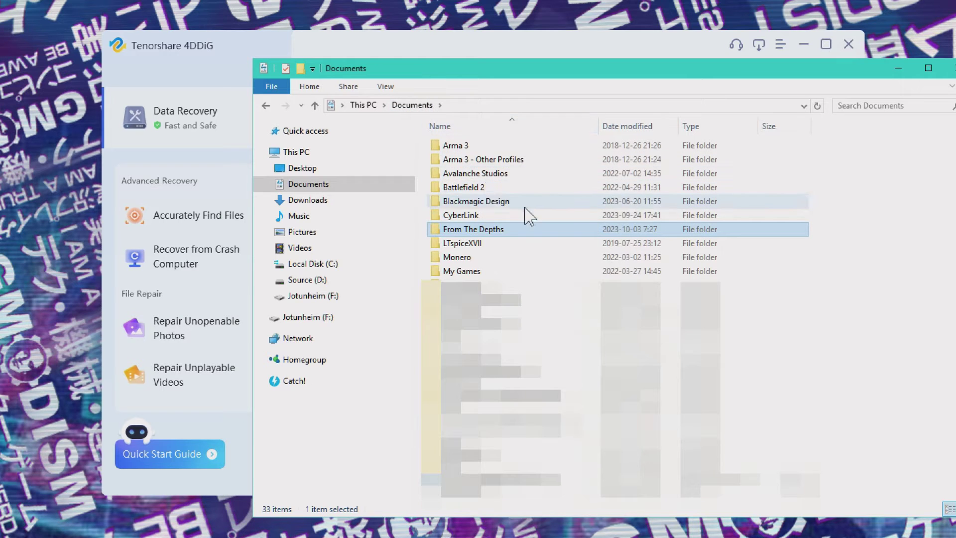
double_click(489, 272)
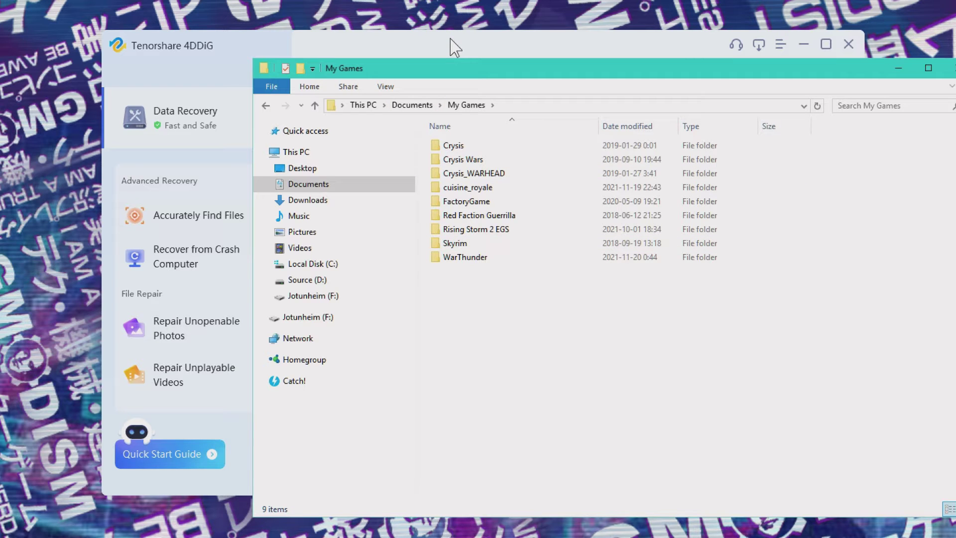
click(898, 69)
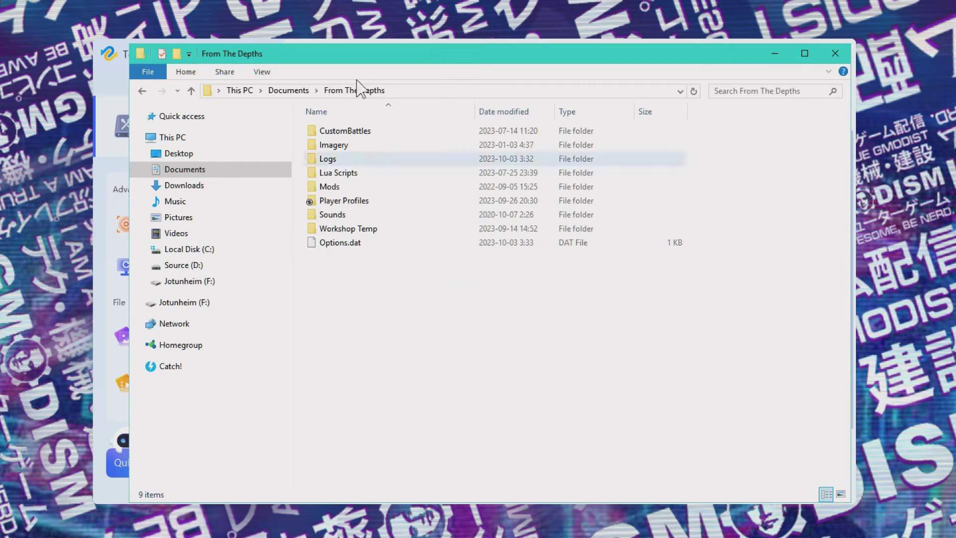
click(425, 91)
key(ctrl+c)
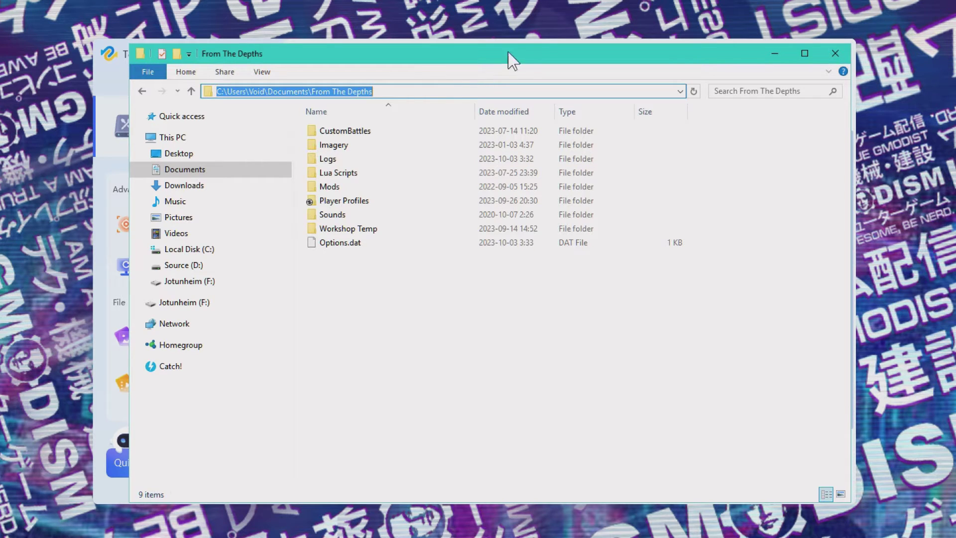
click(523, 41)
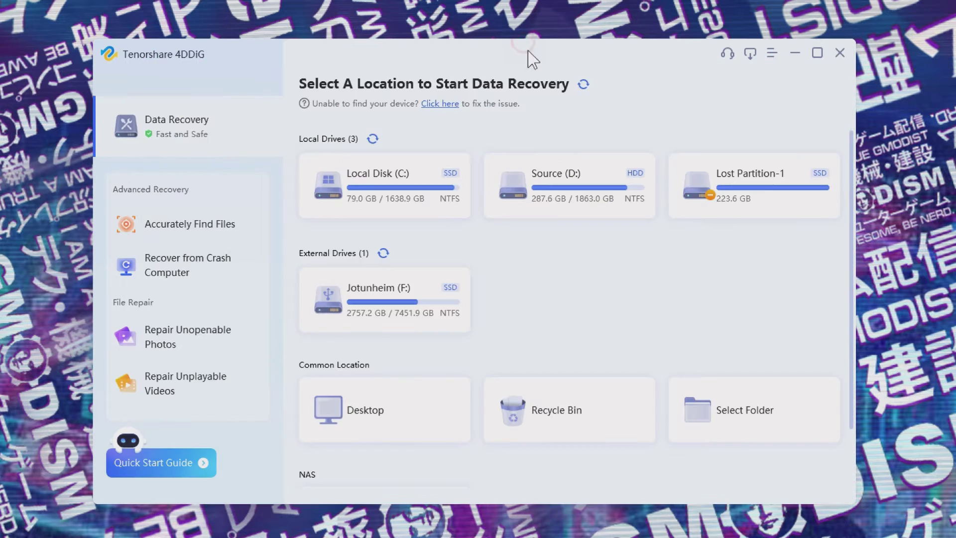
click(697, 412)
- Scan the pasted From The Depths folder, including system files, and dismiss the tips
click(392, 403)
key(ctrl+v)
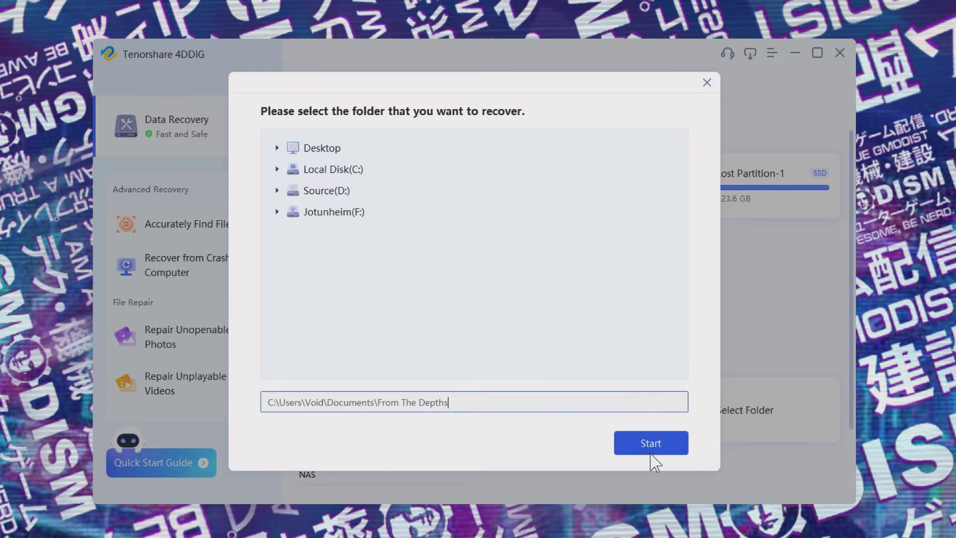
click(650, 451)
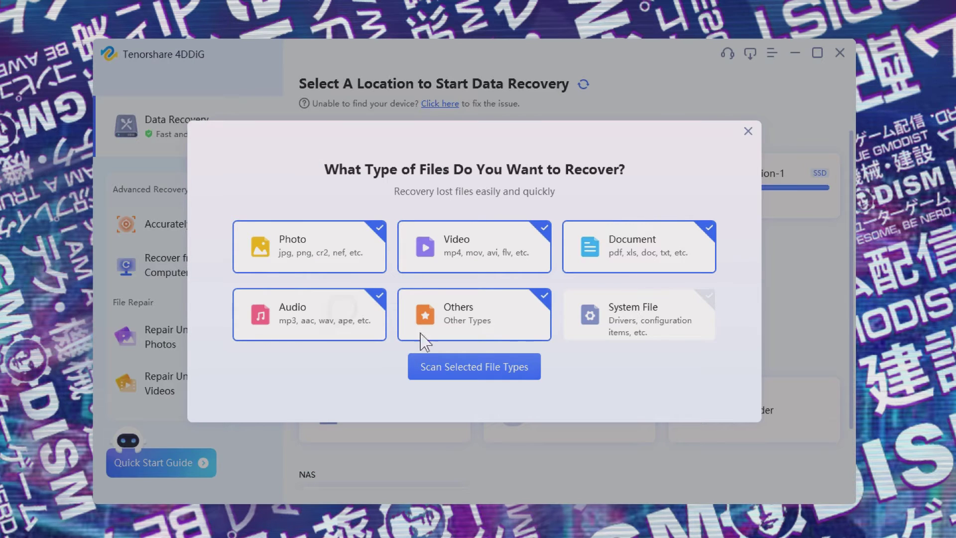
click(640, 319)
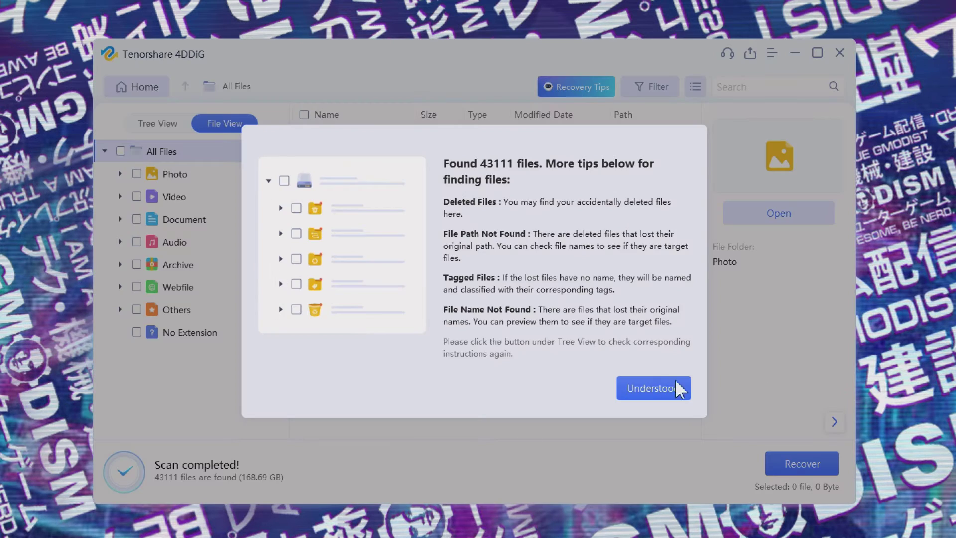
click(654, 388)
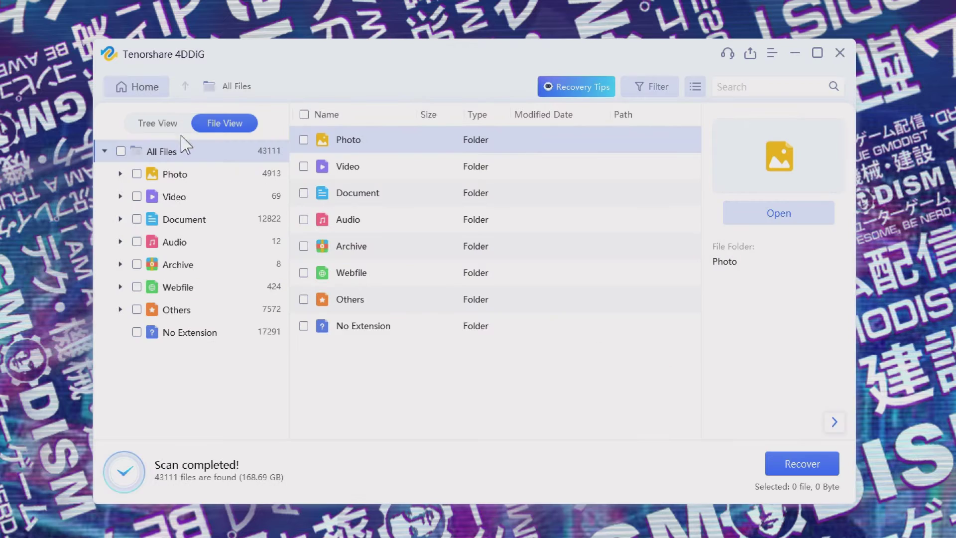
- Group results by file type, mark the Others category, and open its BLUEPRINT folder
click(161, 125)
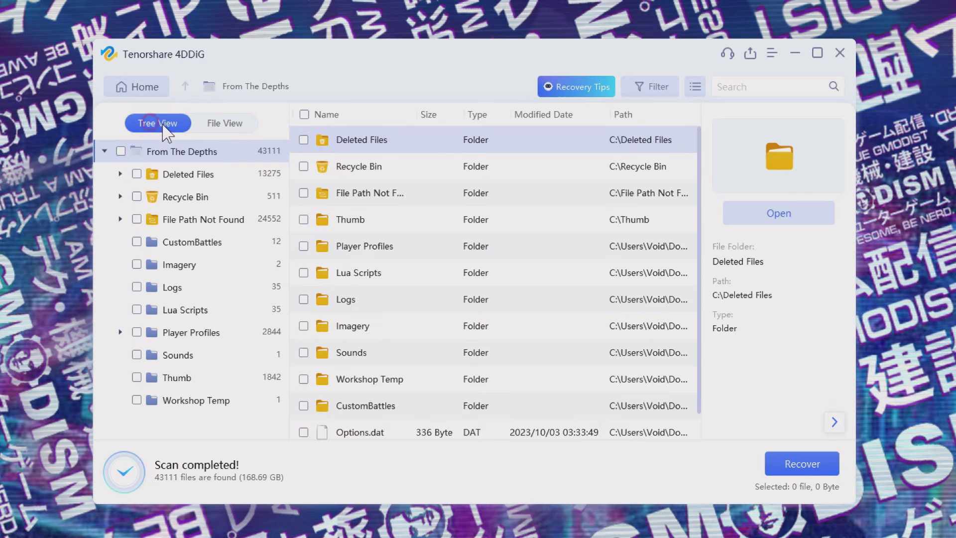
click(221, 131)
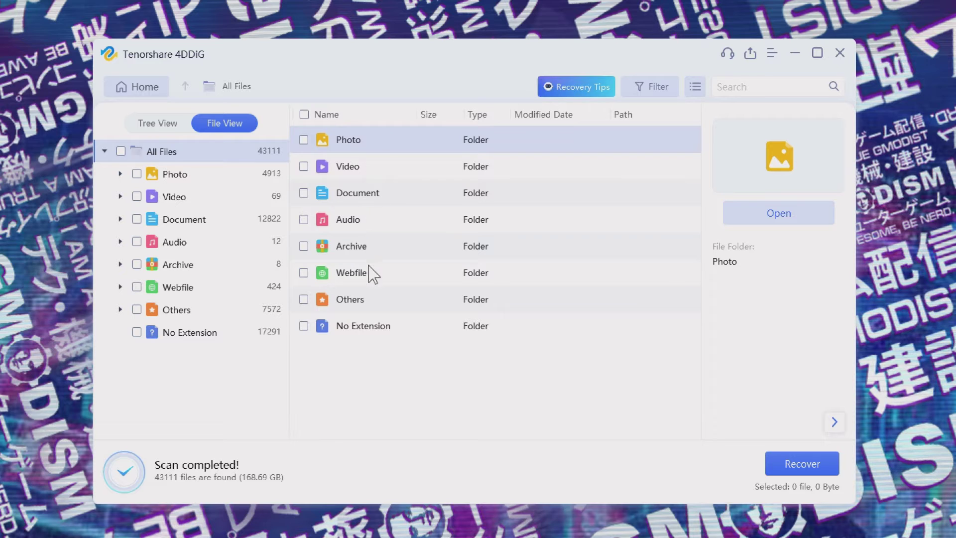
click(357, 335)
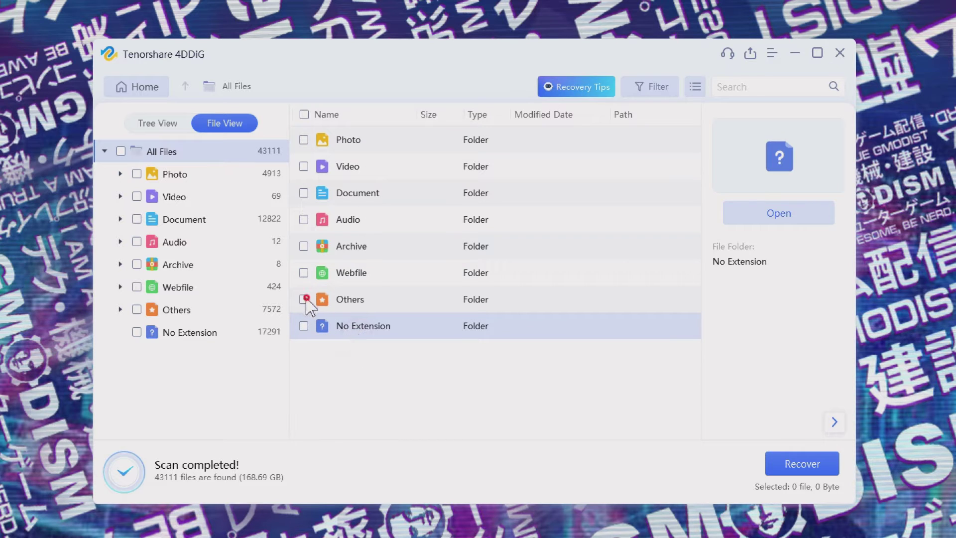
click(303, 299)
double_click(393, 299)
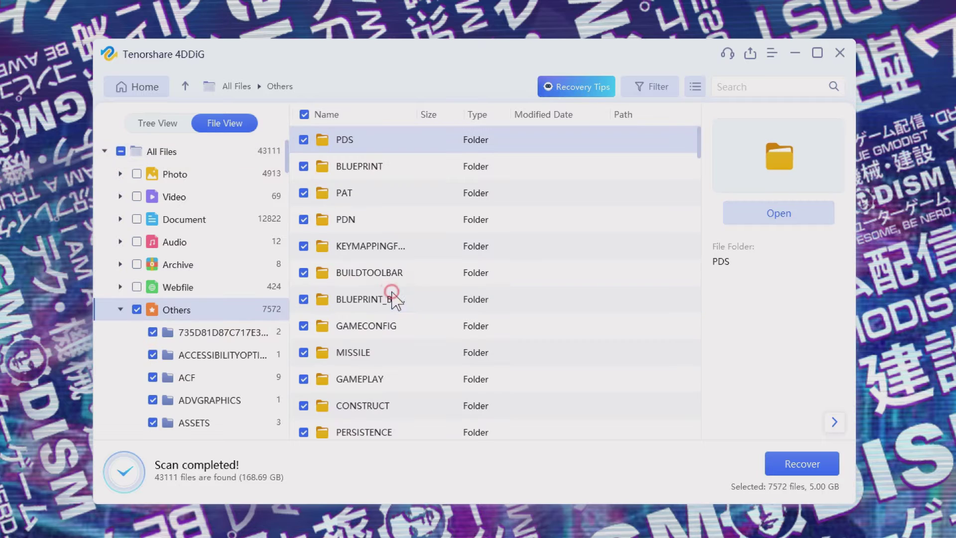
click(362, 169)
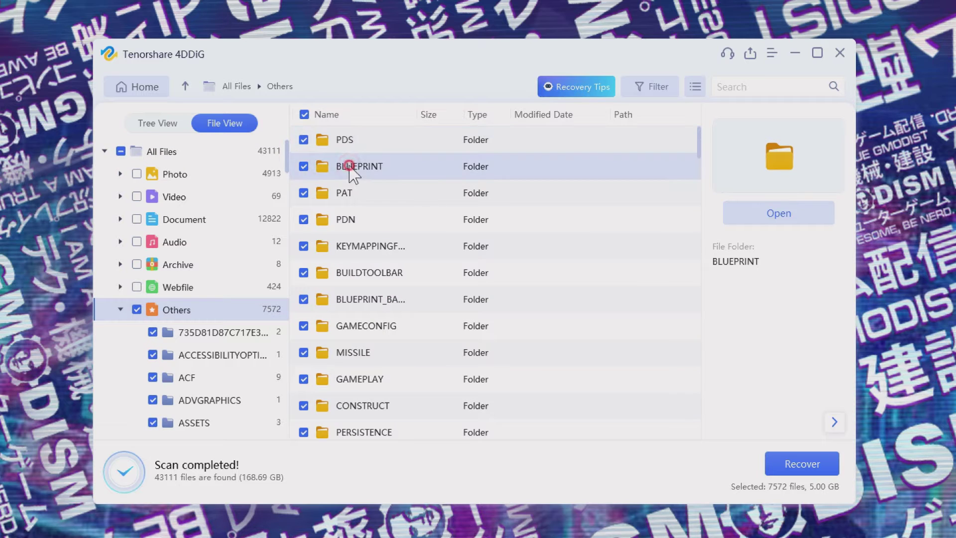
double_click(381, 168)
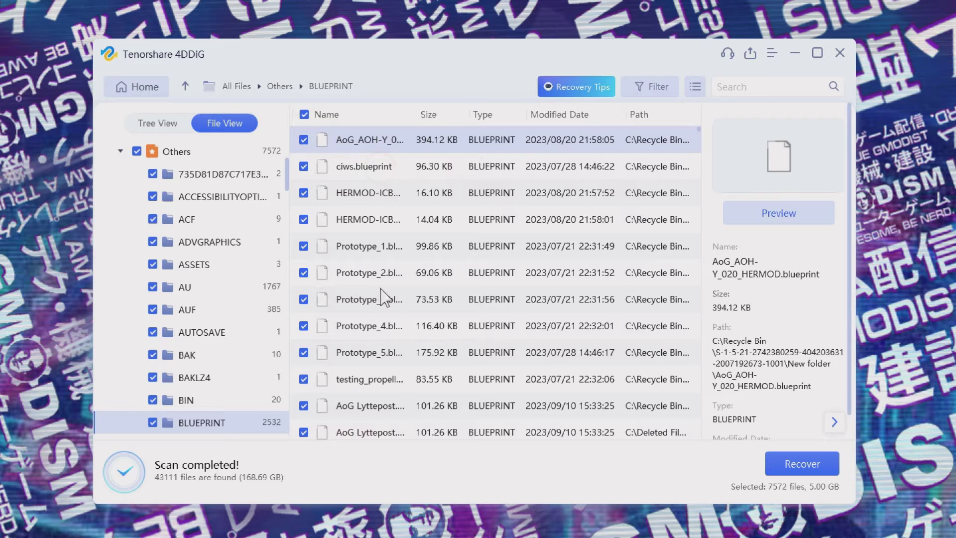
- Widen the Name column to read the BLUEPRINT files, then restore the detailed list view
drag(418, 115, 548, 112)
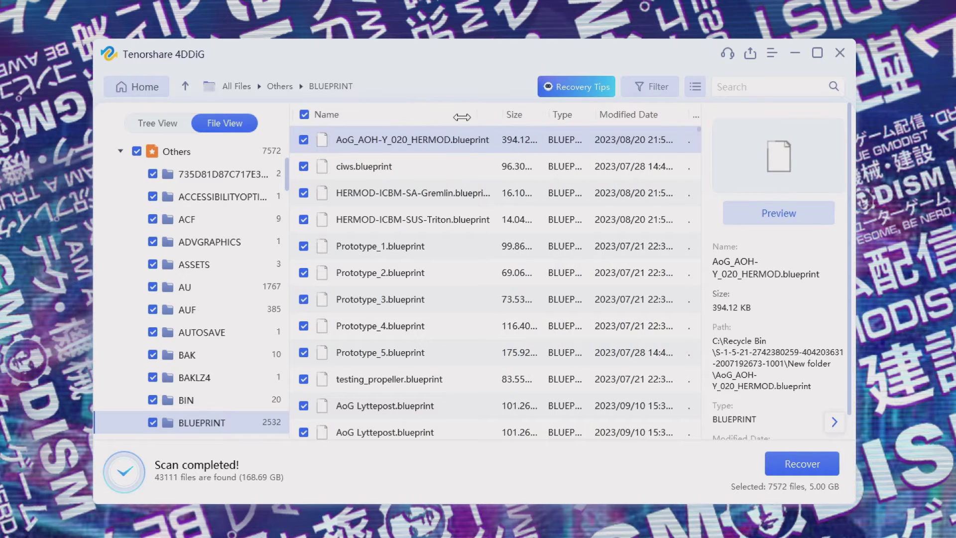
drag(461, 116, 433, 114)
scroll(453, 248, down, 1)
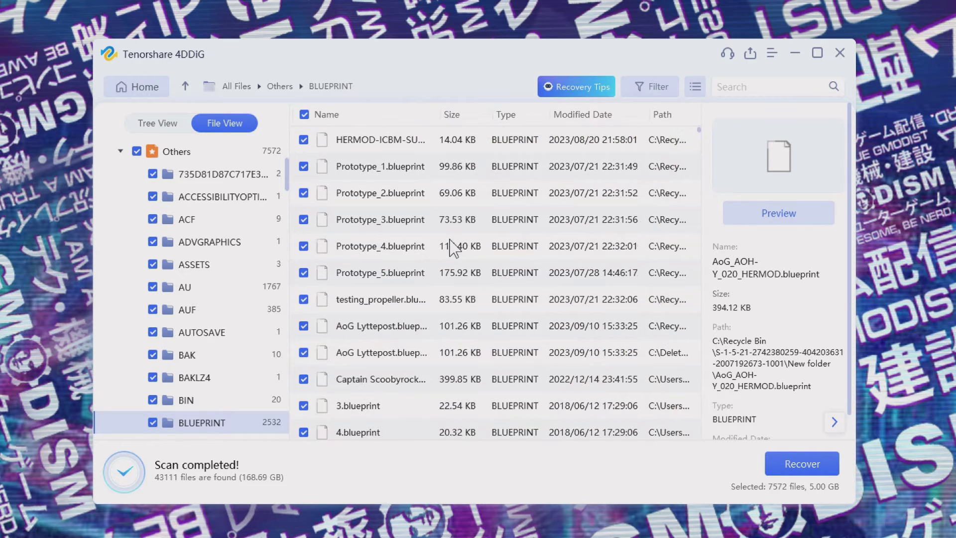
scroll(390, 247, down, 3)
scroll(390, 160, up, 4)
click(695, 87)
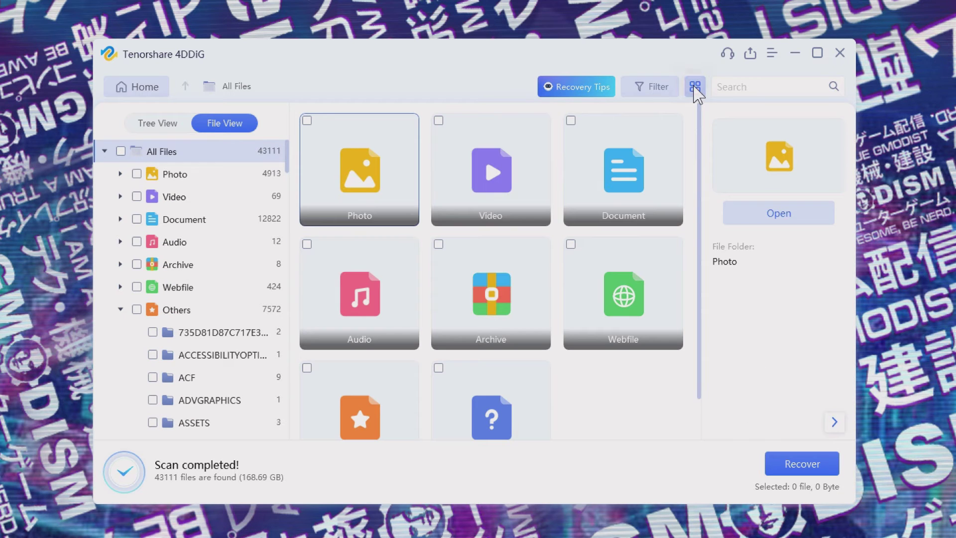
click(695, 87)
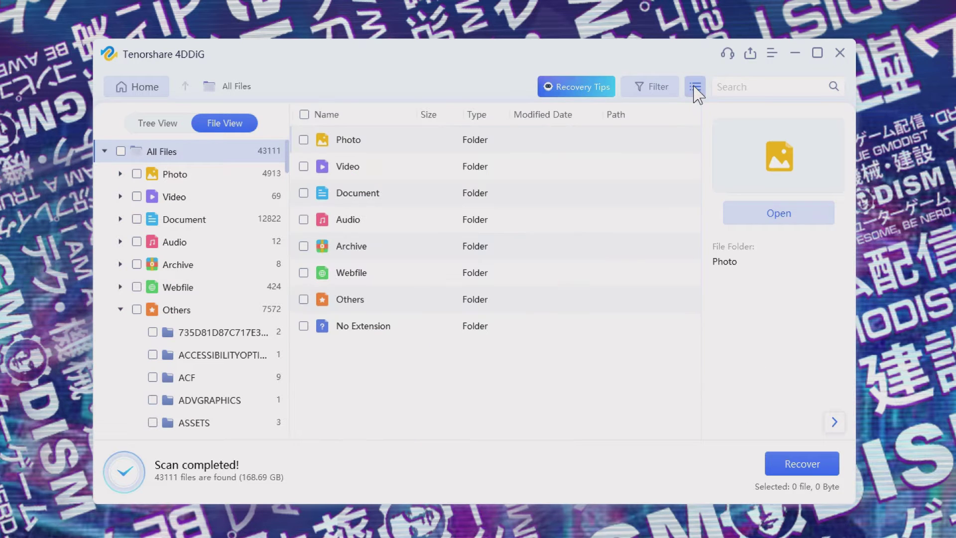
- Search the scan results for .blueprint (2622 files) and select the Captain Scoobyrocks blueprint
click(774, 85)
key(ctrl+v)
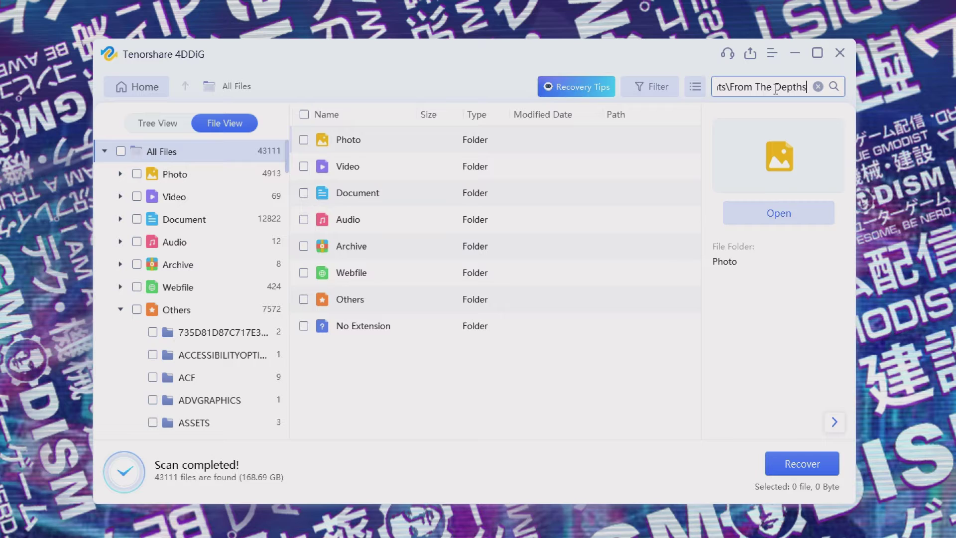
key(ctrl+a)
key(BackSpace)
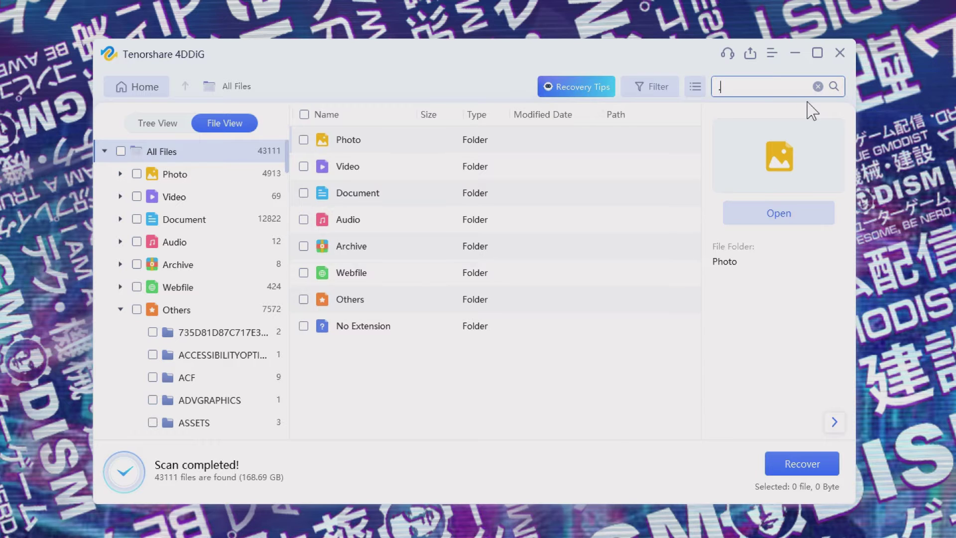
text(.blueprint)
click(834, 87)
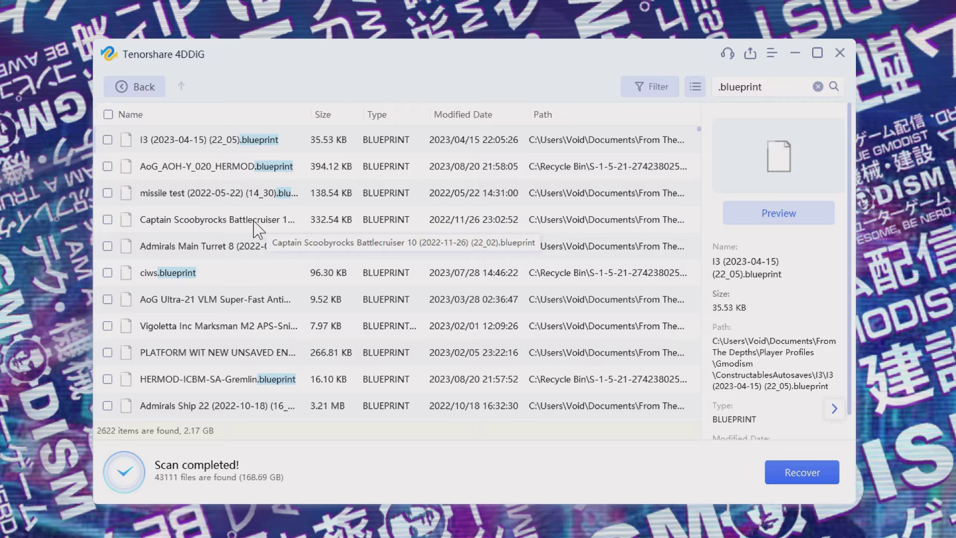
click(225, 228)
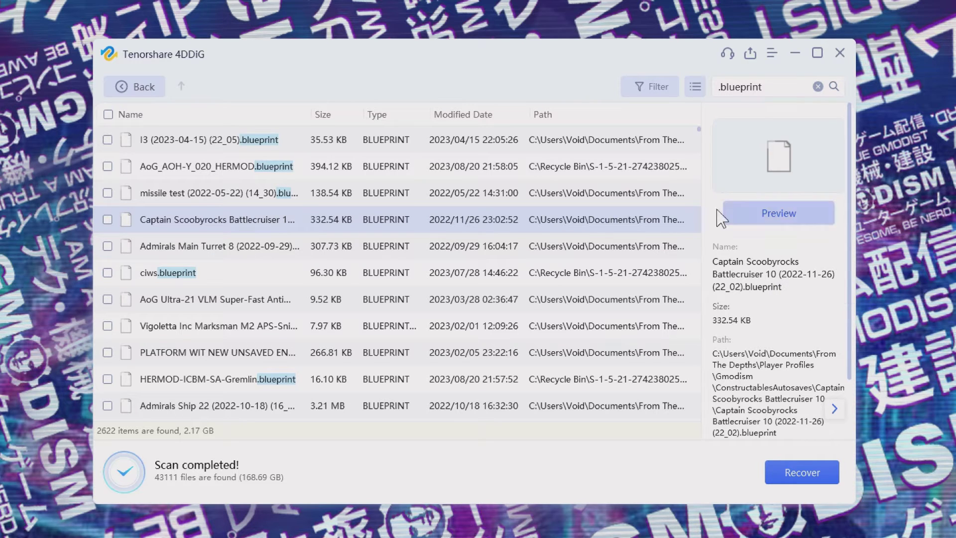
- Tick the Captain Scoobyrocks blueprint and recover it to the Desktop
click(811, 483)
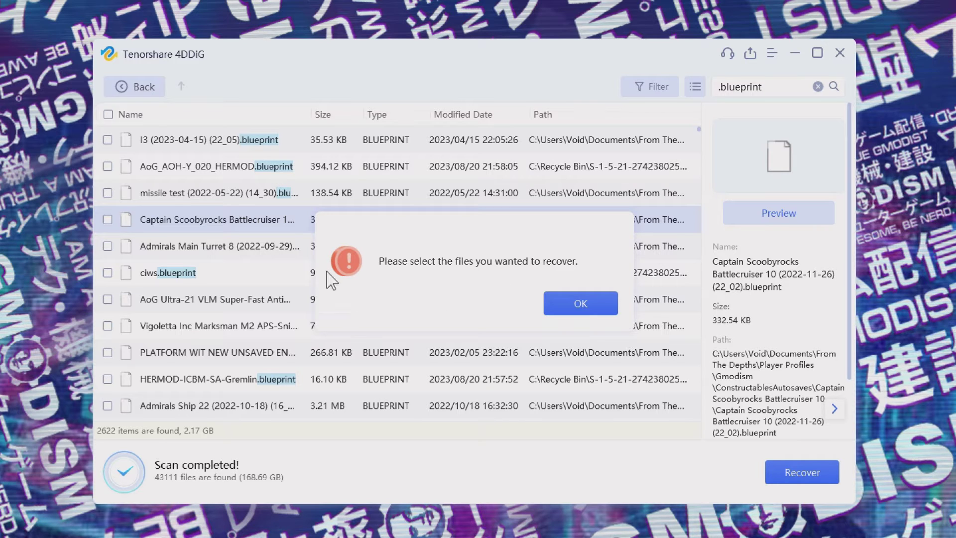
click(585, 304)
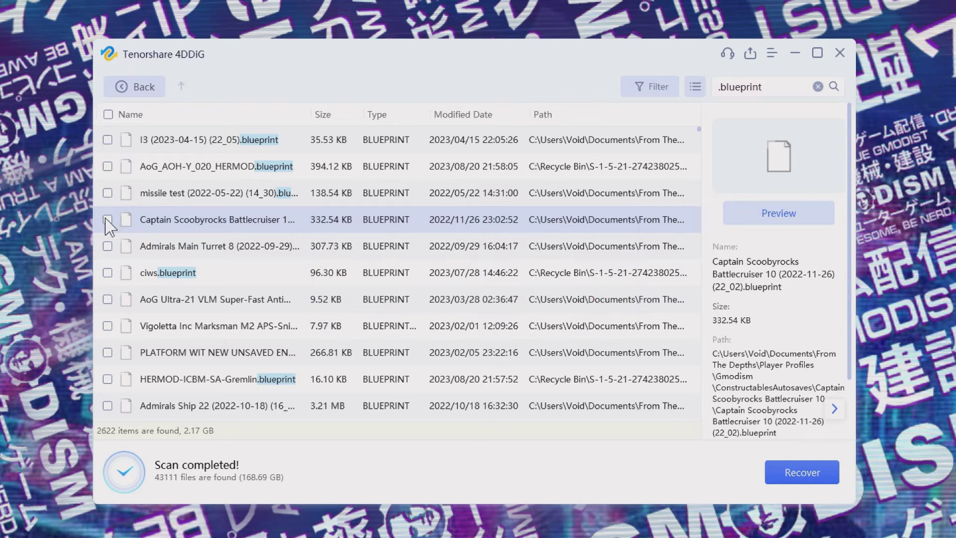
click(108, 219)
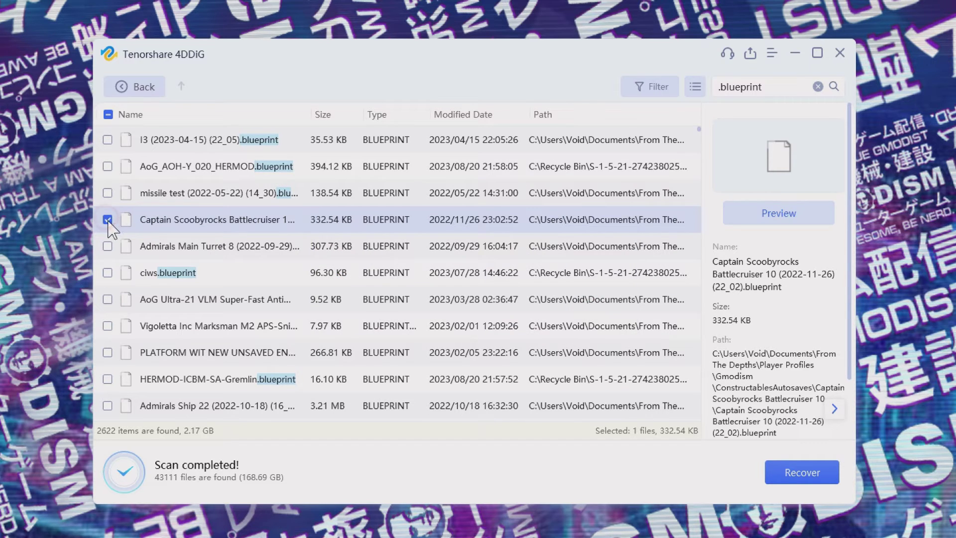
click(804, 472)
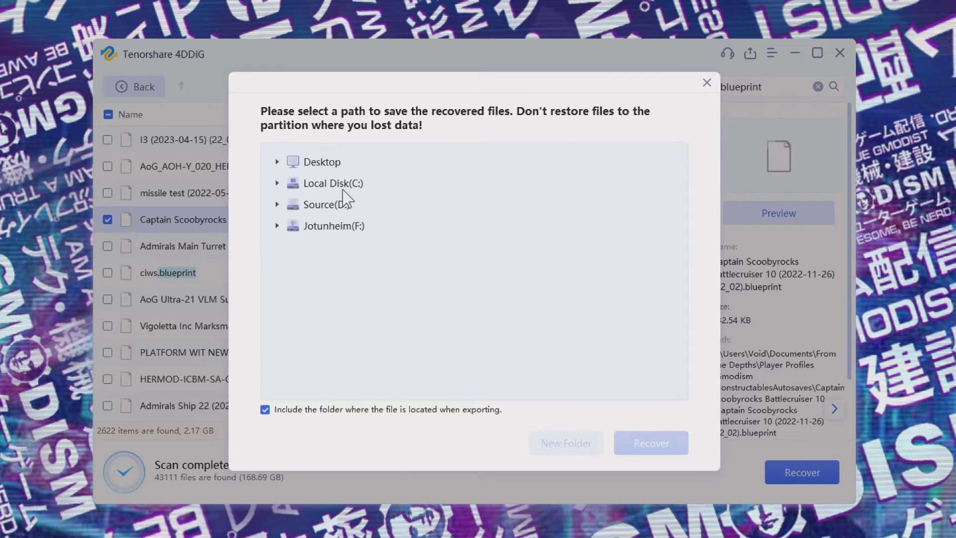
click(319, 162)
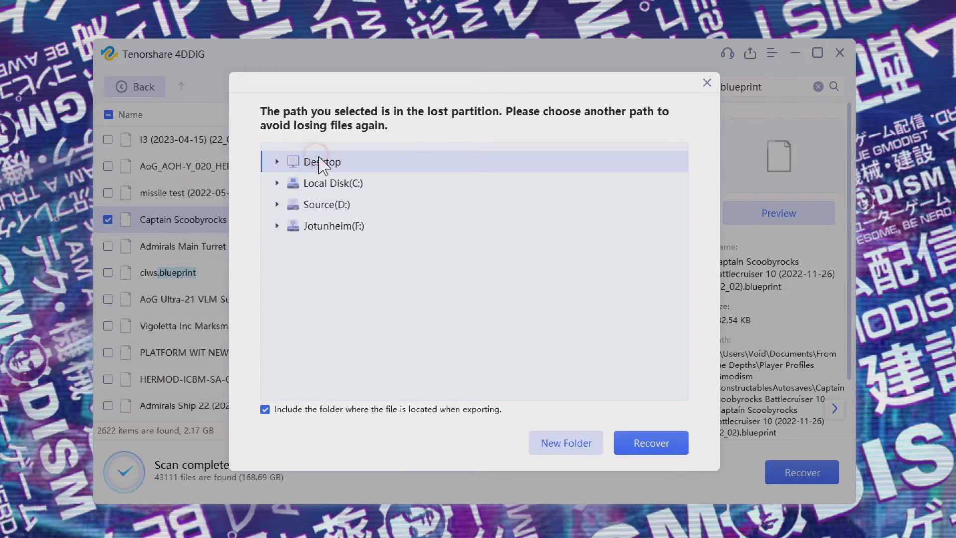
click(660, 444)
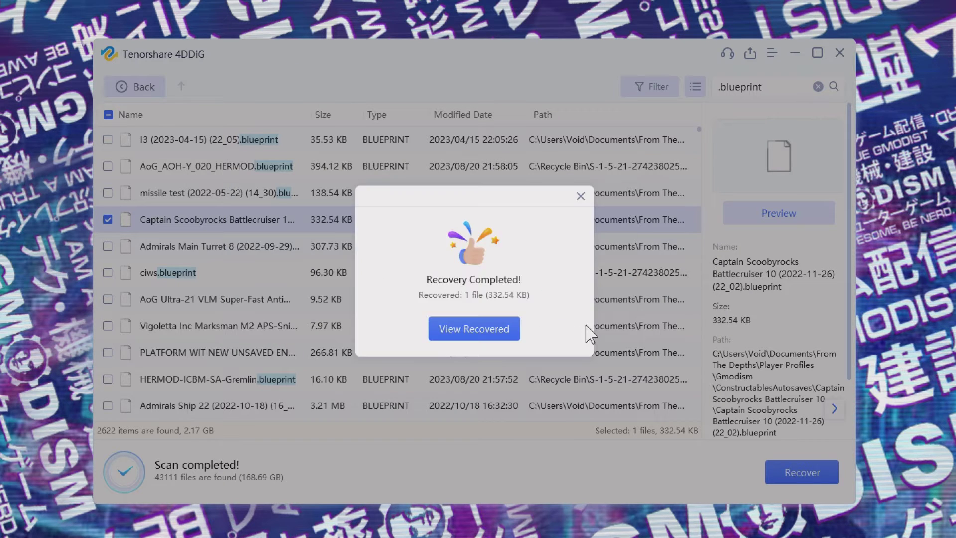
- Check the recovered file in All Files\Others\BLUEPRINT, then close Explorer
click(496, 328)
double_click(365, 151)
double_click(375, 149)
double_click(363, 154)
click(393, 129)
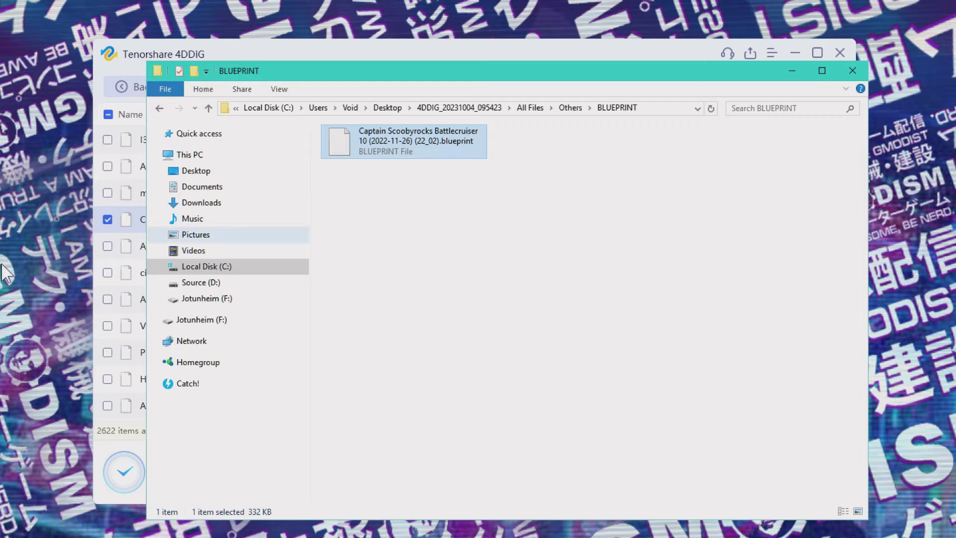
key(alt+F4)
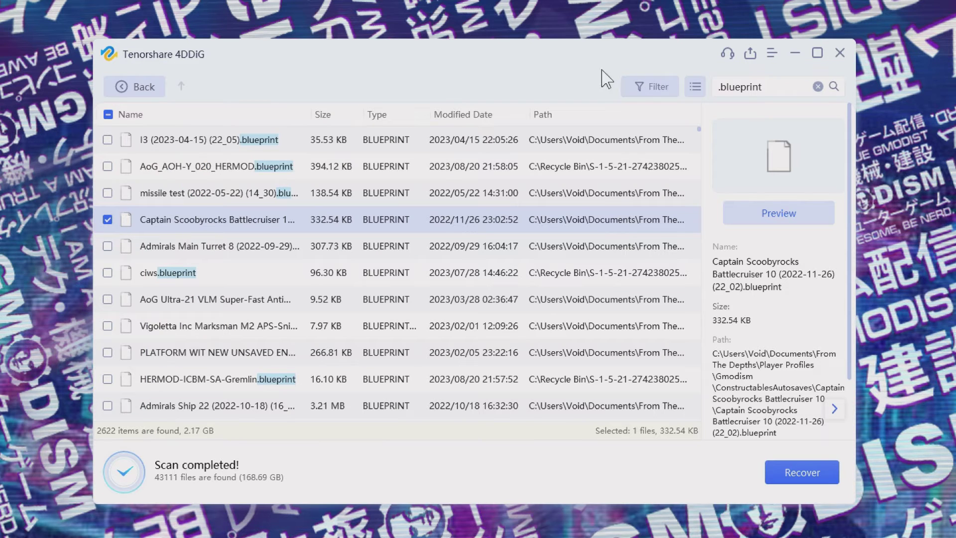
- In the Epic library, check Satisfactory Early Access's Cloud Saves setting and open its install location
click(143, 86)
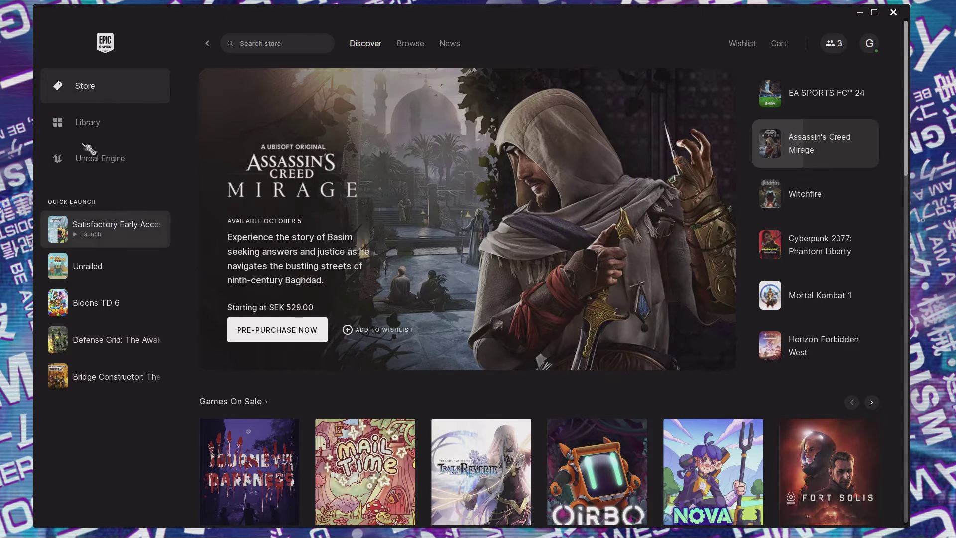
click(111, 128)
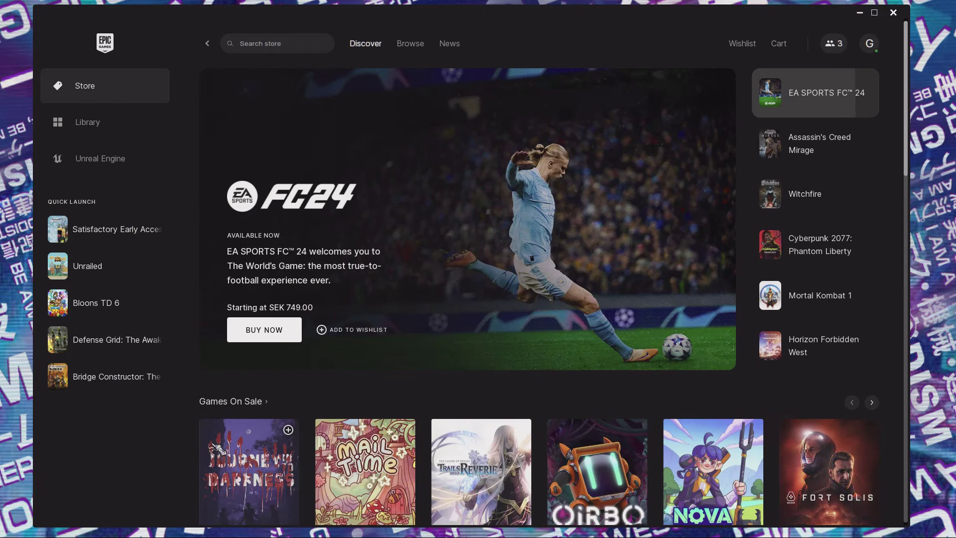
click(106, 118)
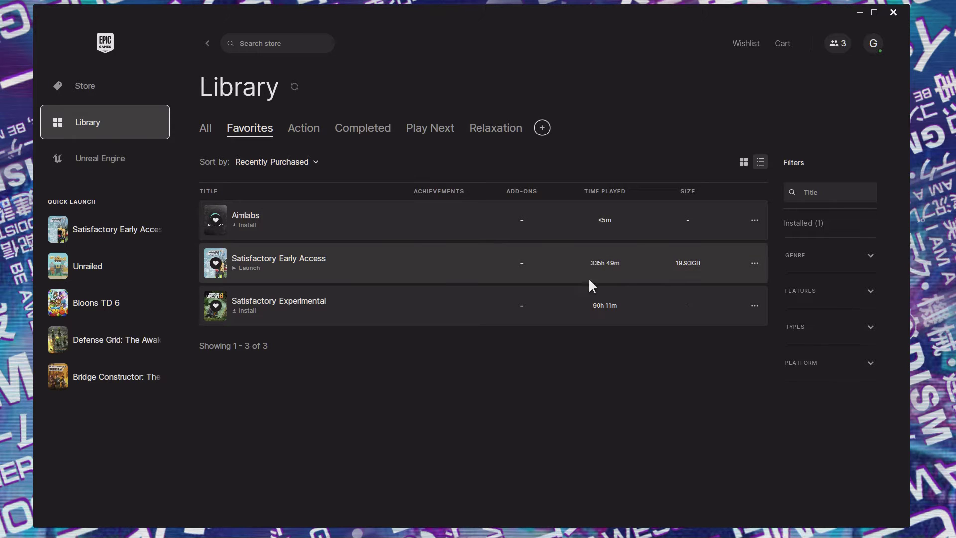
click(754, 263)
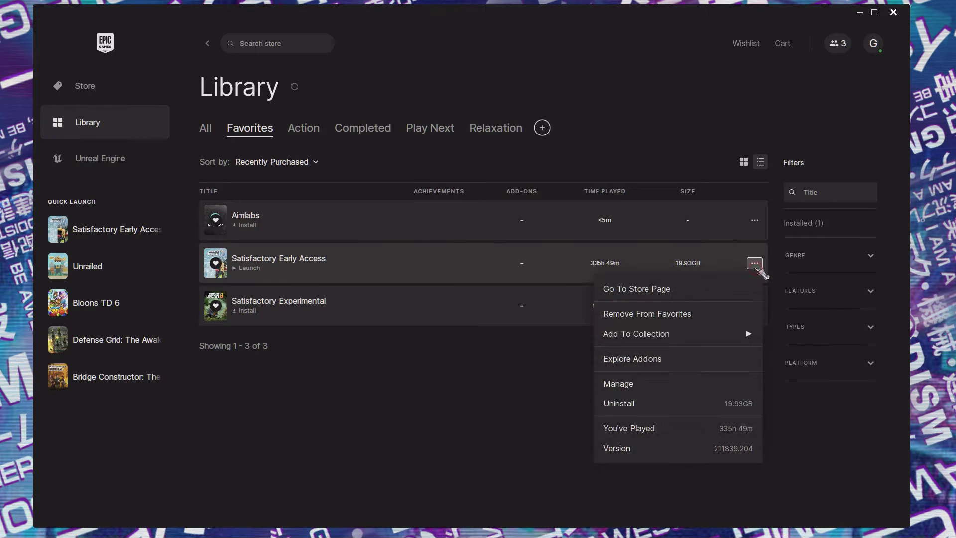
click(639, 385)
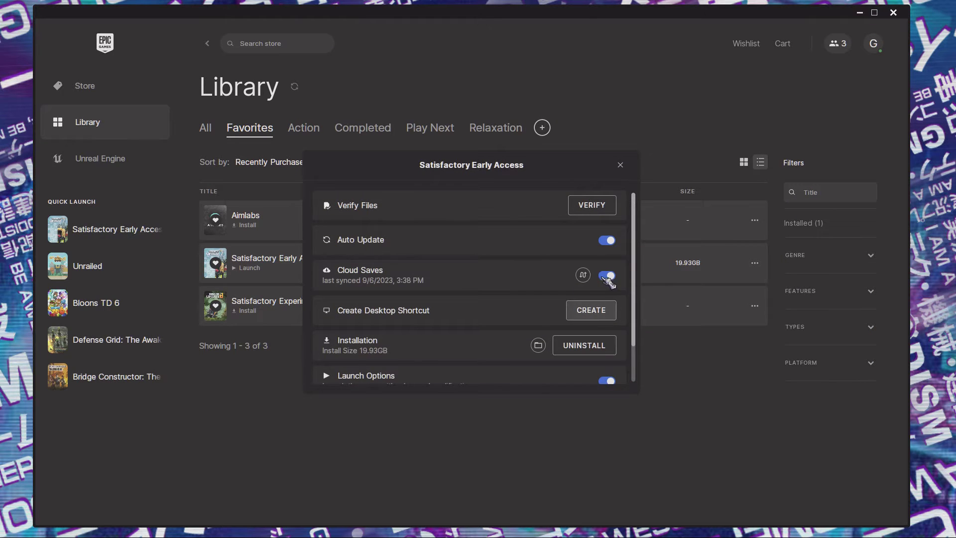
scroll(632, 298, down, 2)
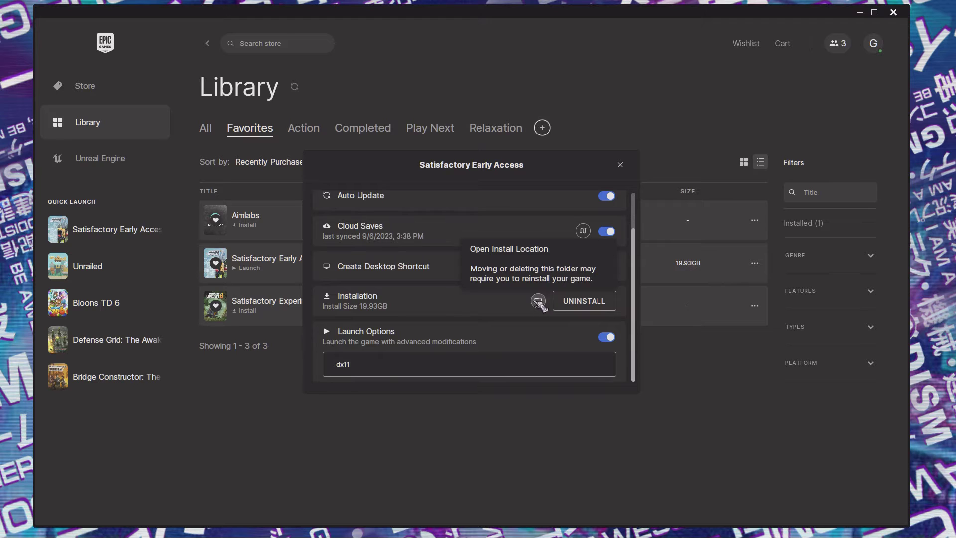
click(539, 301)
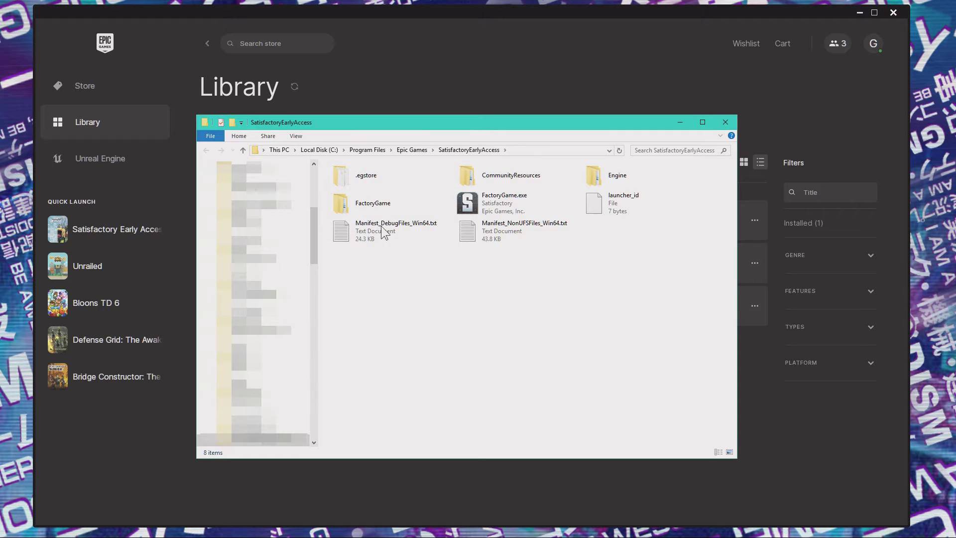
- Browse FactoryGame's Binaries and Content subfolders (LoadingScreen, Movies, Paks, Splash)
double_click(373, 204)
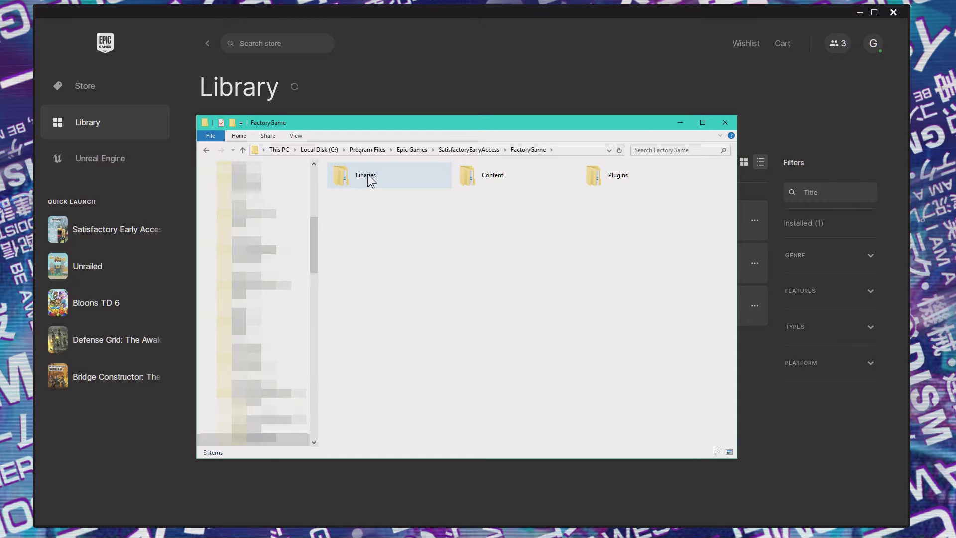
double_click(368, 174)
key(BackSpace)
double_click(504, 178)
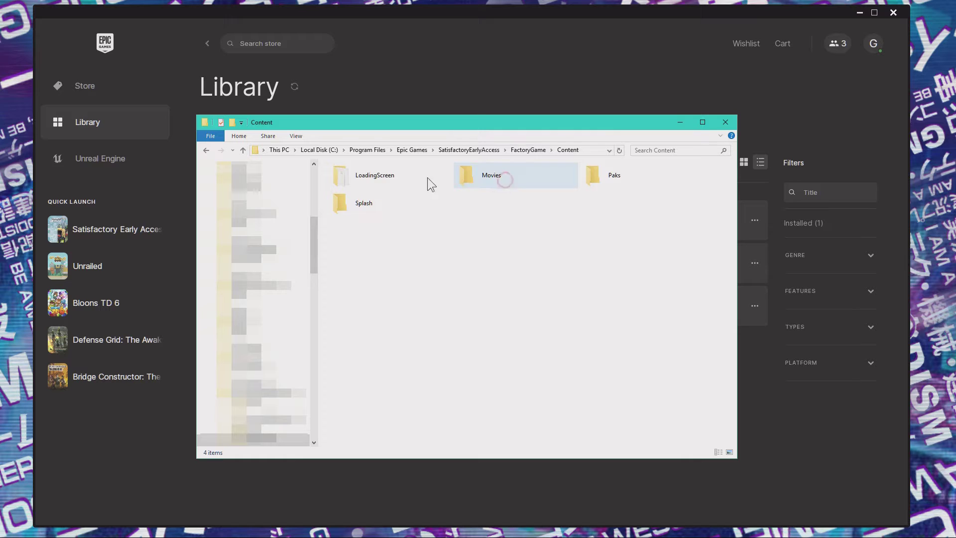
double_click(384, 176)
key(BackSpace)
double_click(498, 185)
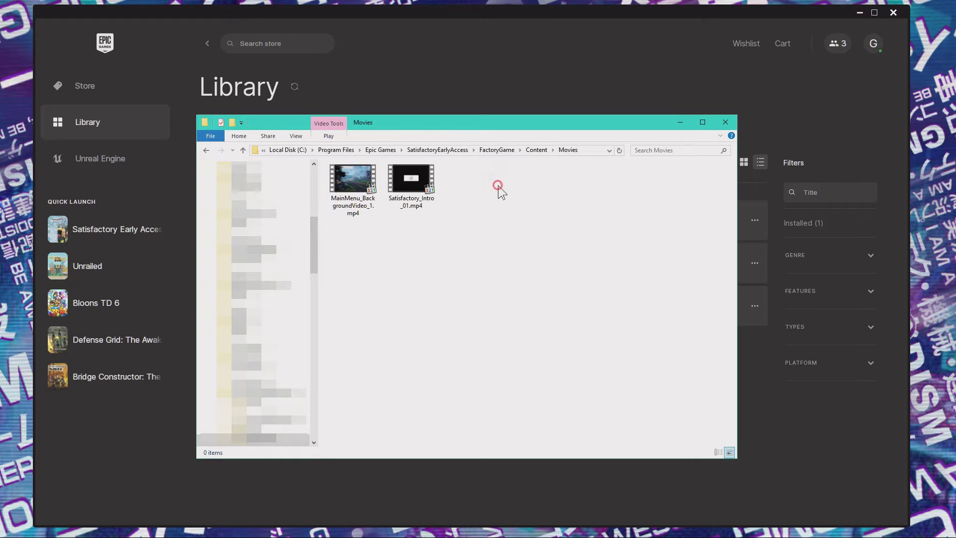
key(BackSpace)
double_click(612, 173)
key(BackSpace)
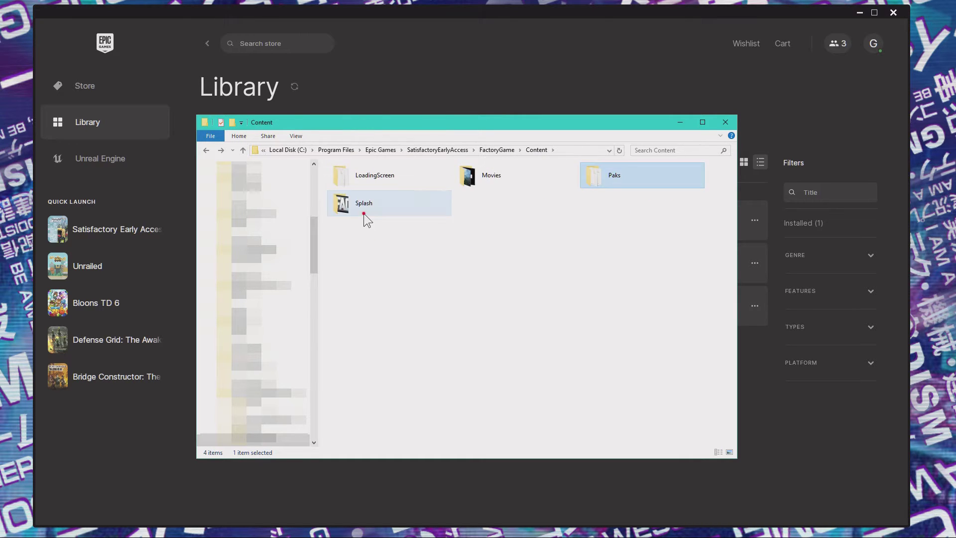
double_click(365, 215)
key(BackSpace)
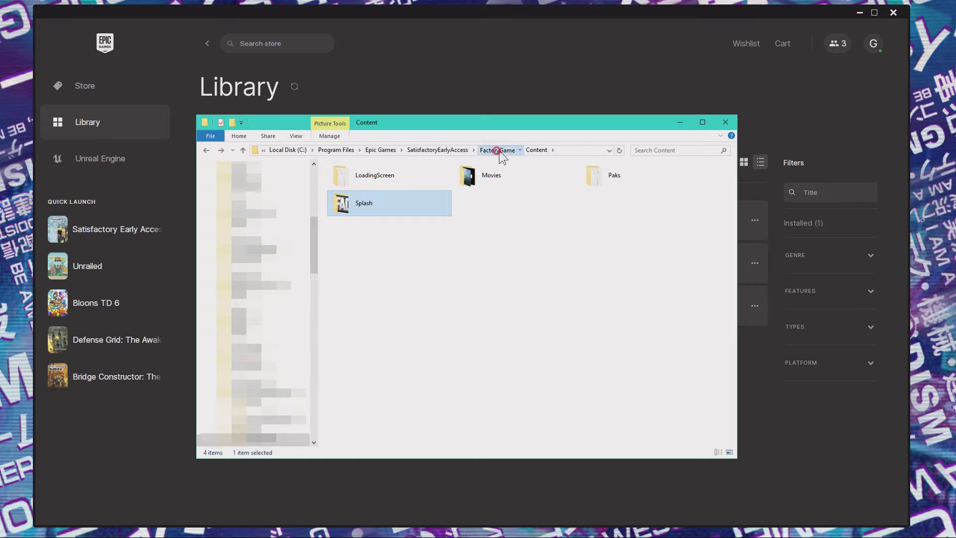
click(498, 150)
- Browse Plugins\AbstractInstance\Binaries\Win64, then go back up to Epic Games and select the path
double_click(629, 177)
double_click(351, 166)
click(386, 168)
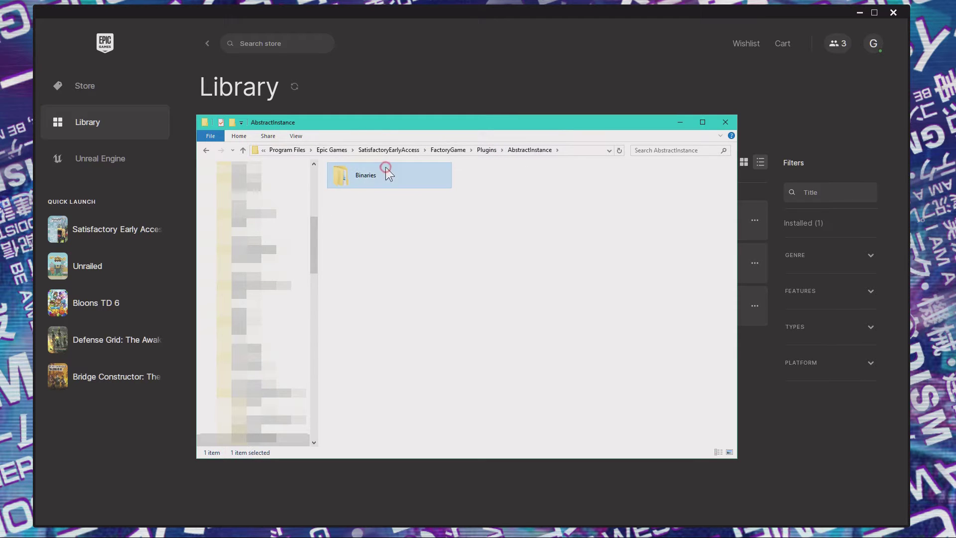
double_click(385, 166)
double_click(359, 164)
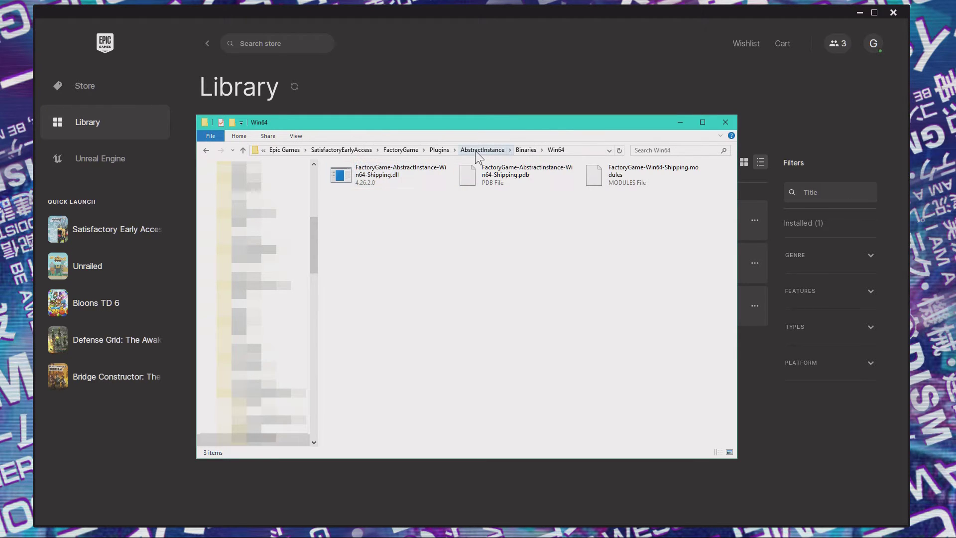
click(386, 151)
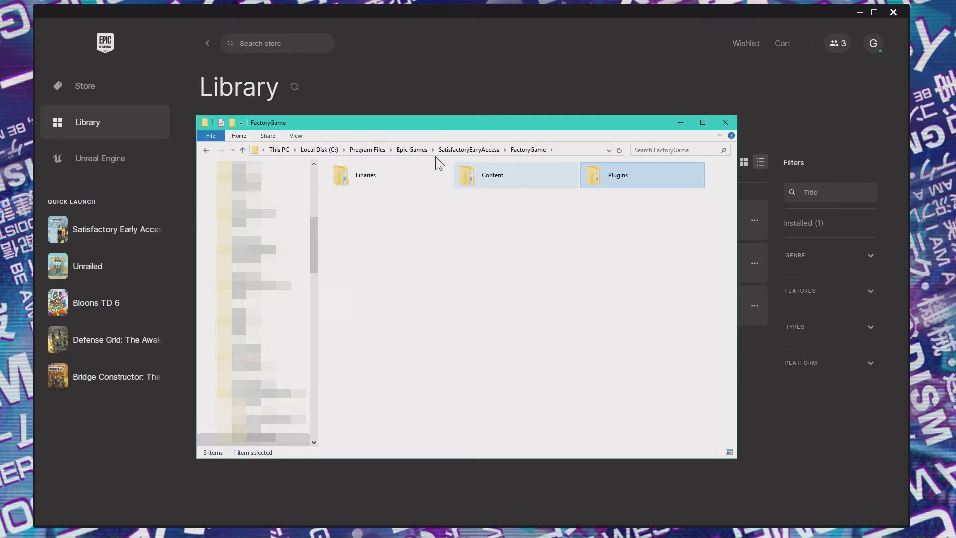
click(474, 149)
click(407, 148)
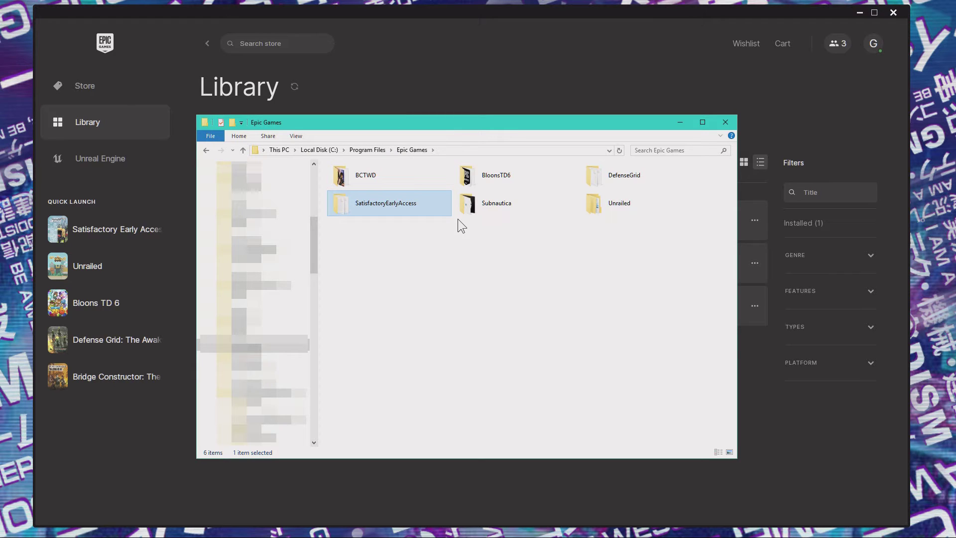
mouse_move(446, 202)
click(470, 150)
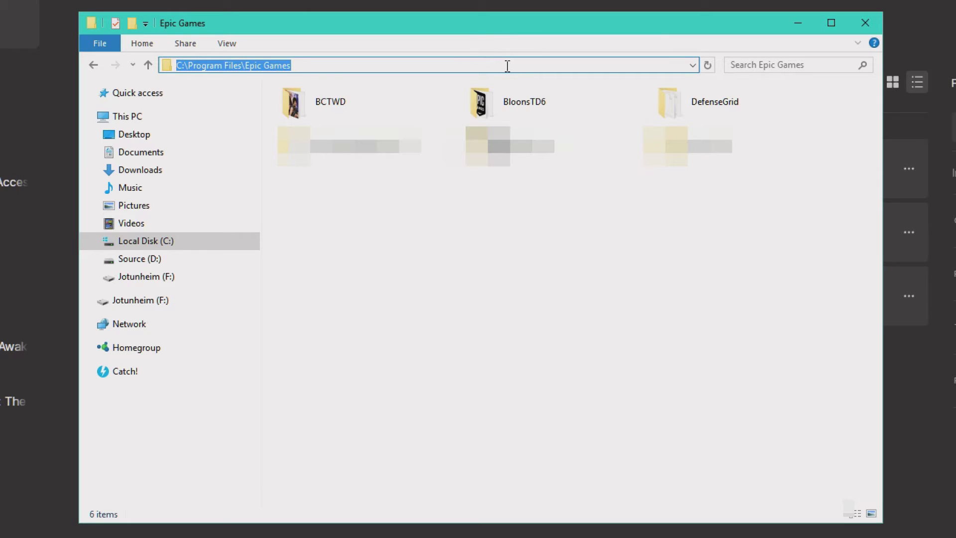
- Go to %appdata% and look through Avorion's backups and downloads folders
text(%)
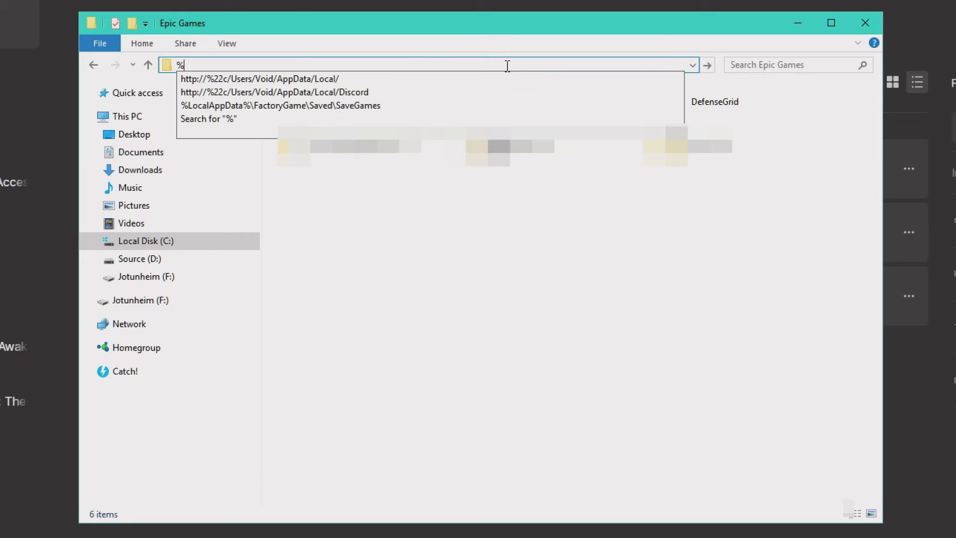
text(appdata%)
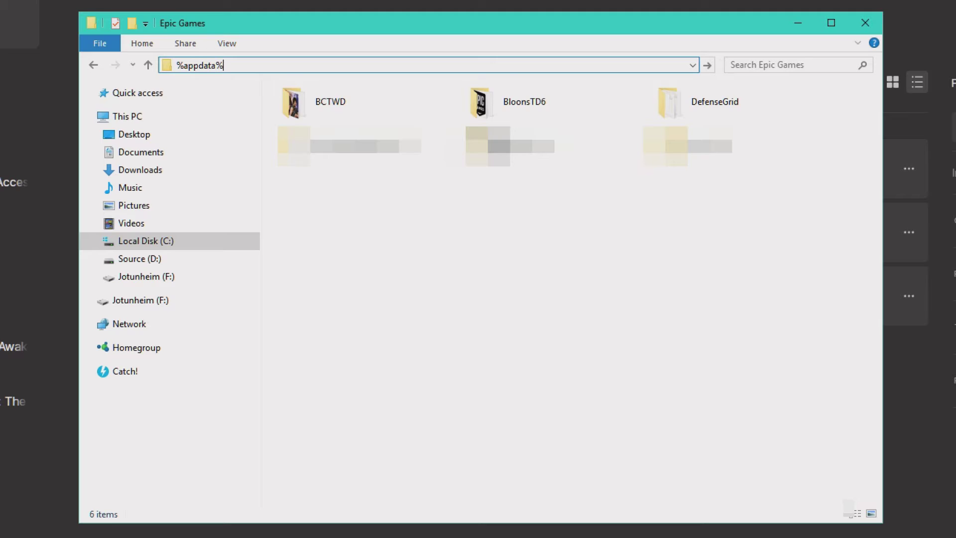
key(Return)
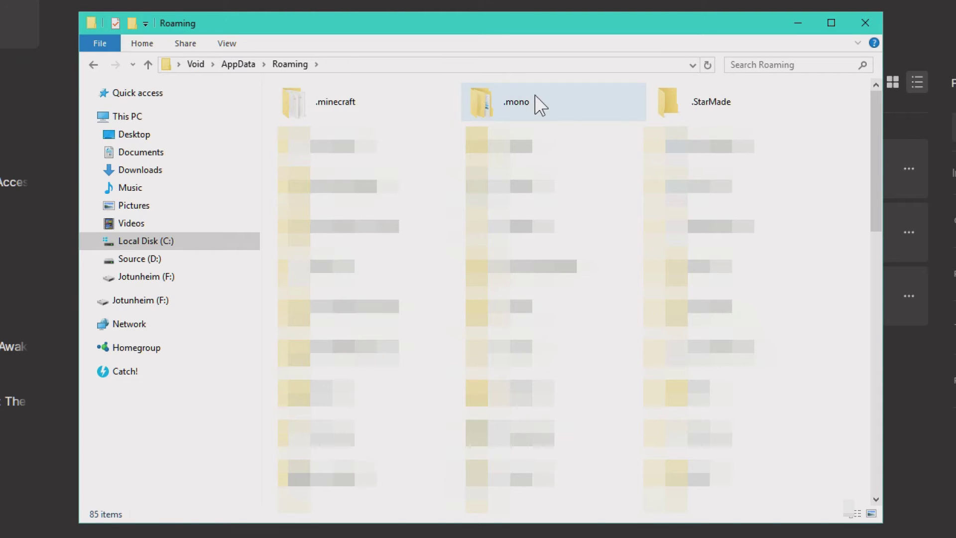
click(737, 187)
double_click(737, 186)
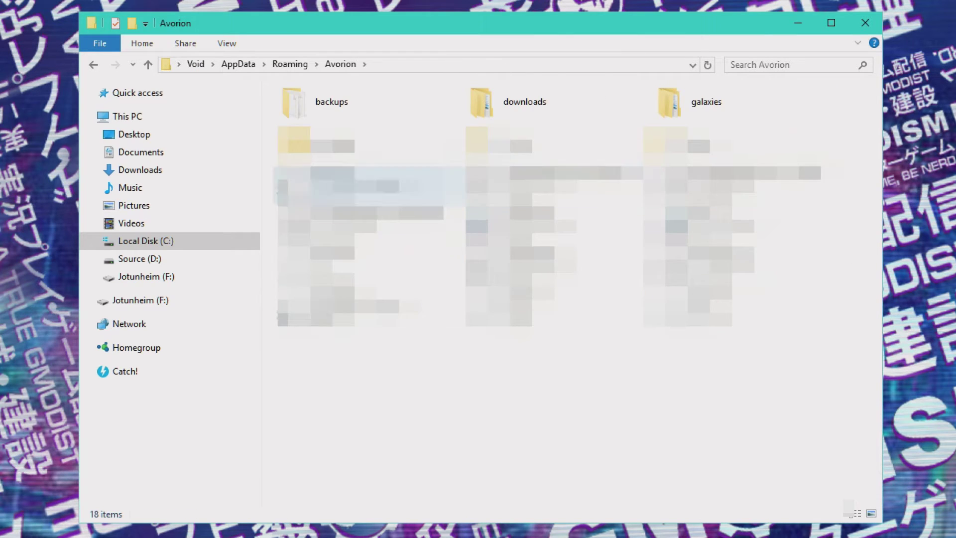
double_click(367, 109)
key(alt+Left)
double_click(498, 104)
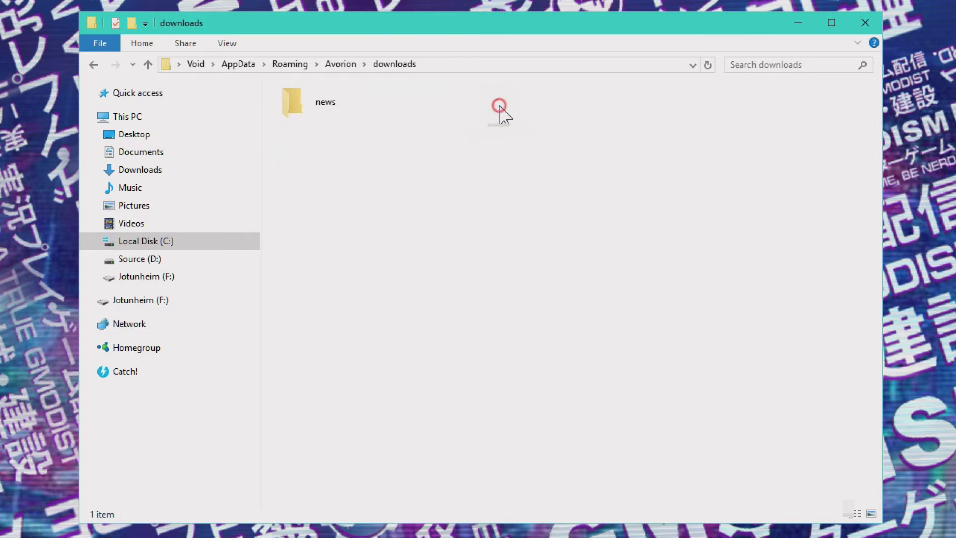
key(alt+Left)
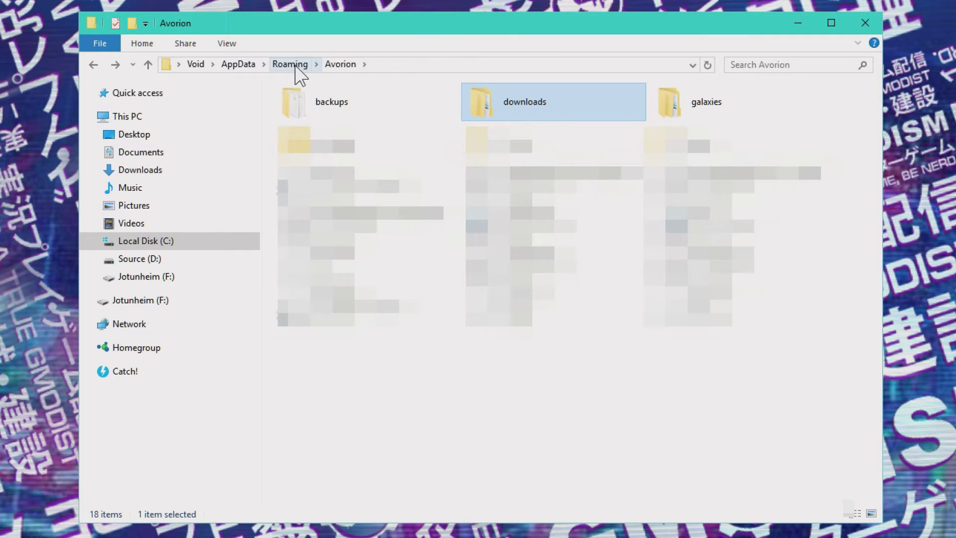
- Go up to AppData, open Local, and jump to and open the FactoryGame folder
click(296, 66)
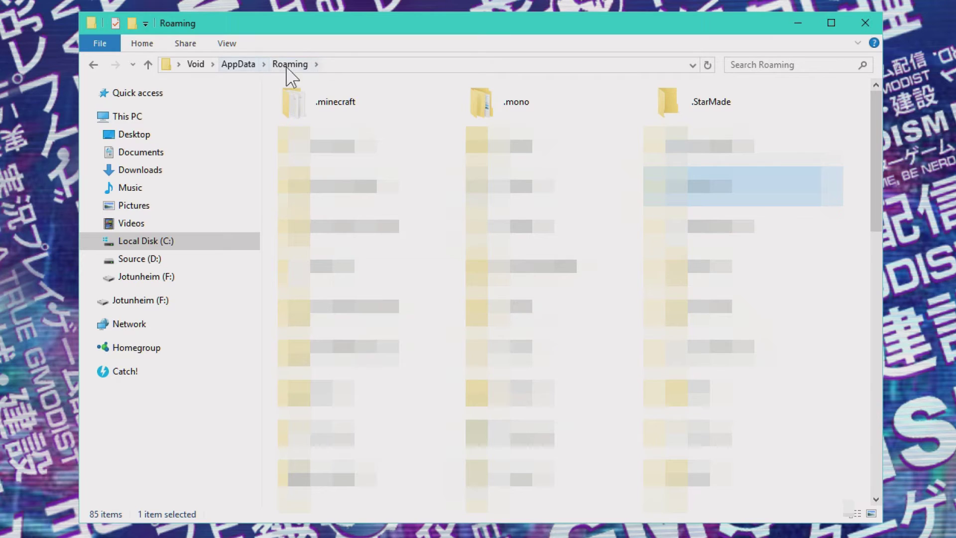
click(237, 67)
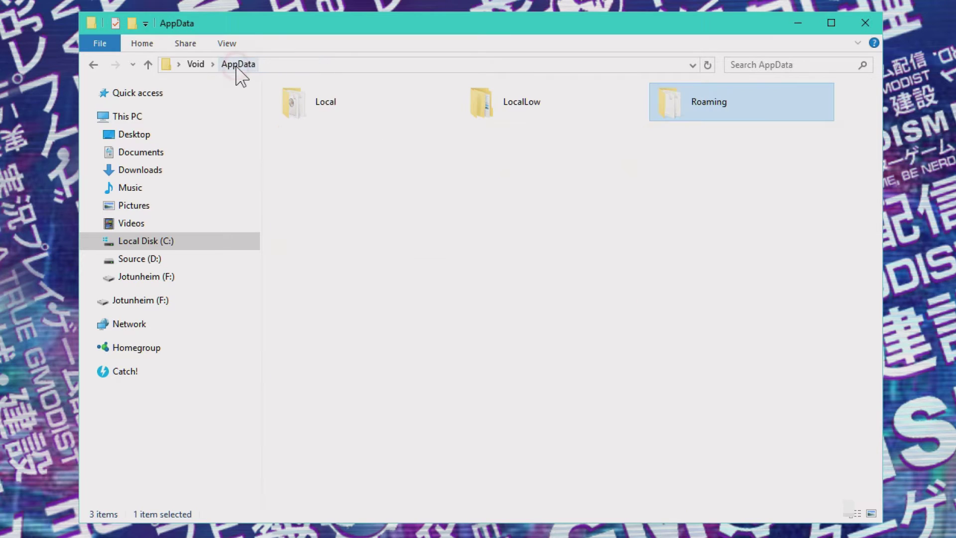
double_click(328, 106)
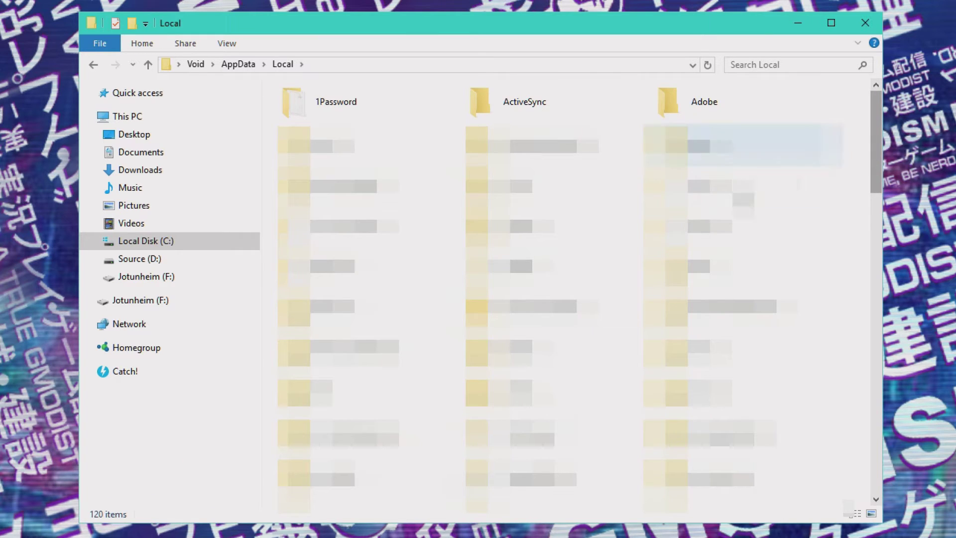
click(552, 224)
text(sh)
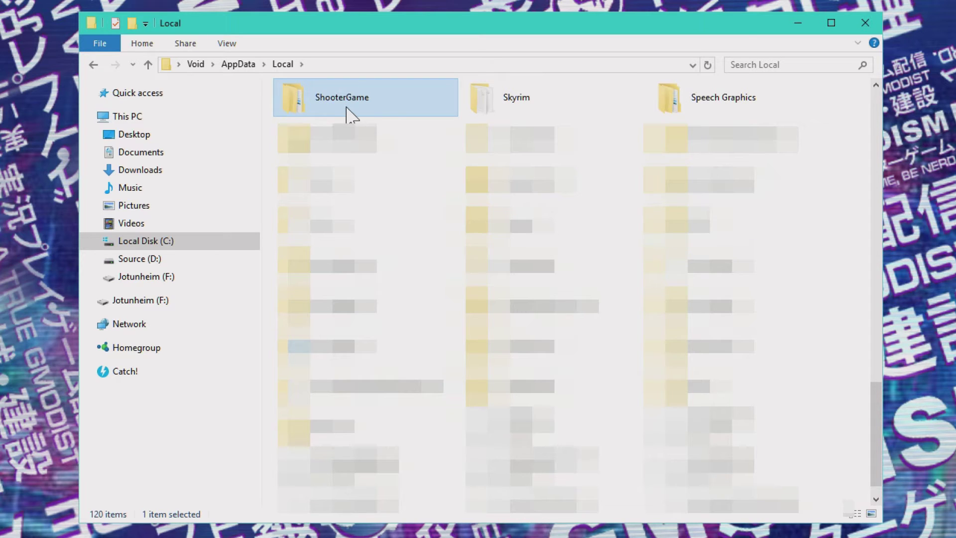
click(550, 100)
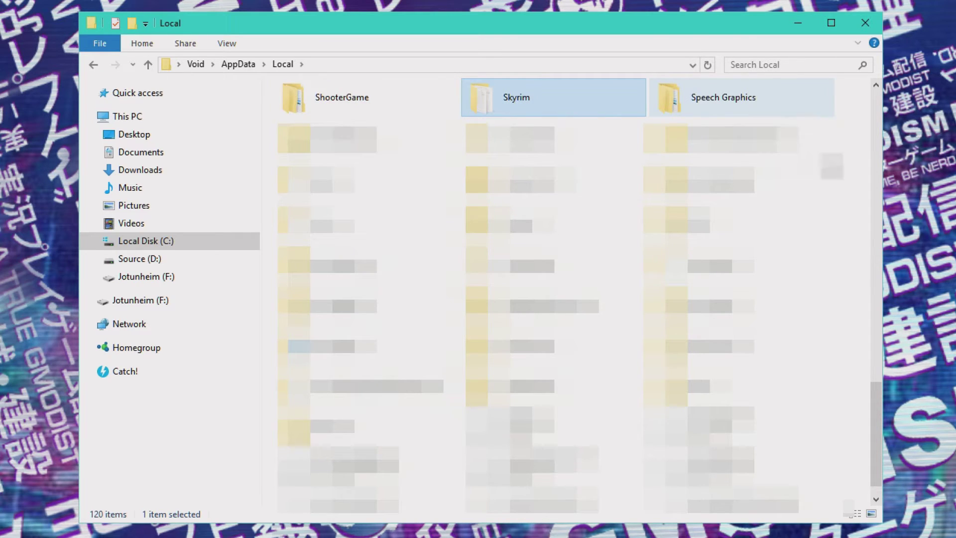
text(f)
scroll(580, 231, up, 1)
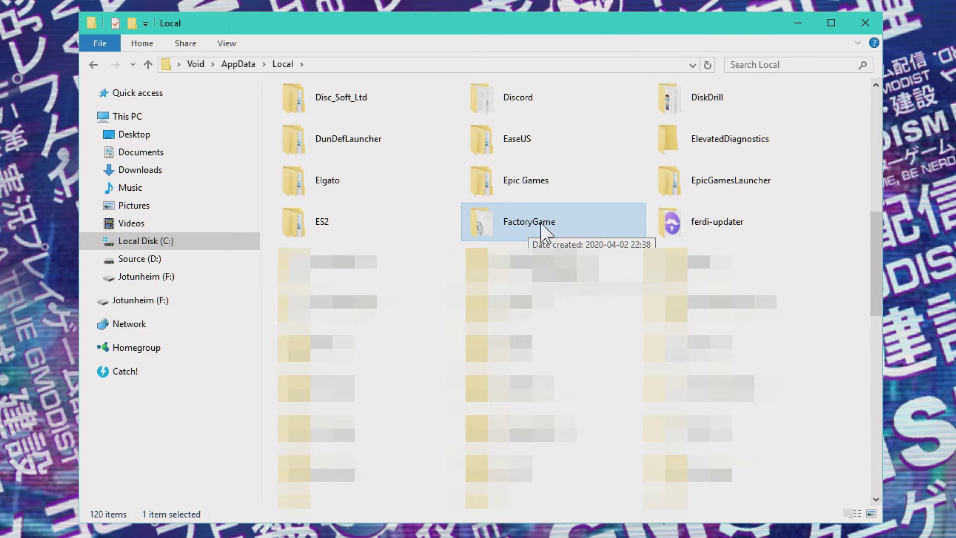
double_click(527, 222)
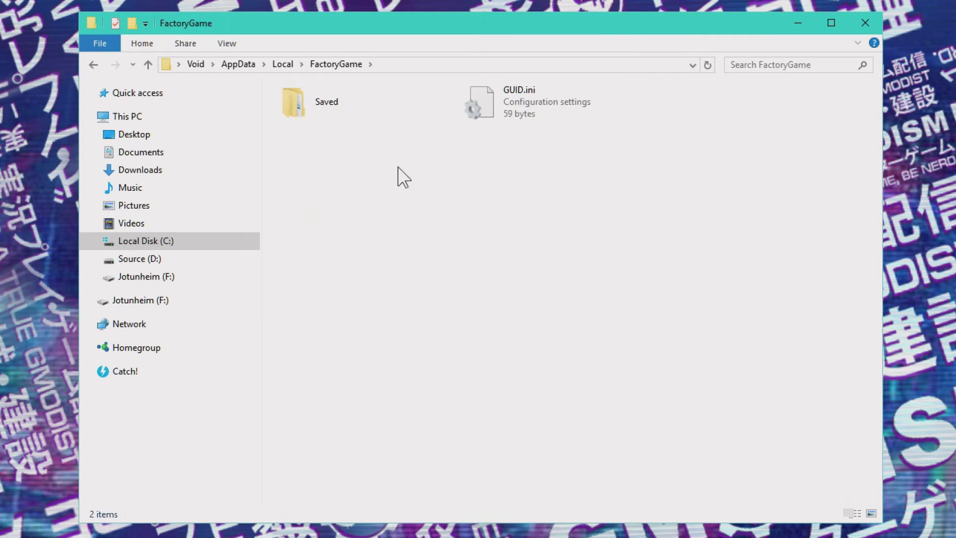
- Open Saved\SaveGames and the account-named save folder
double_click(321, 102)
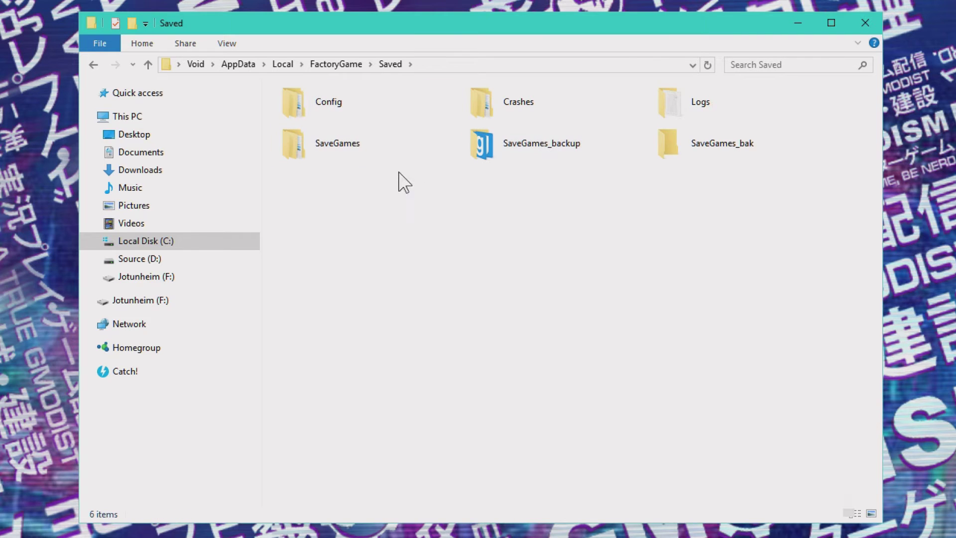
double_click(324, 148)
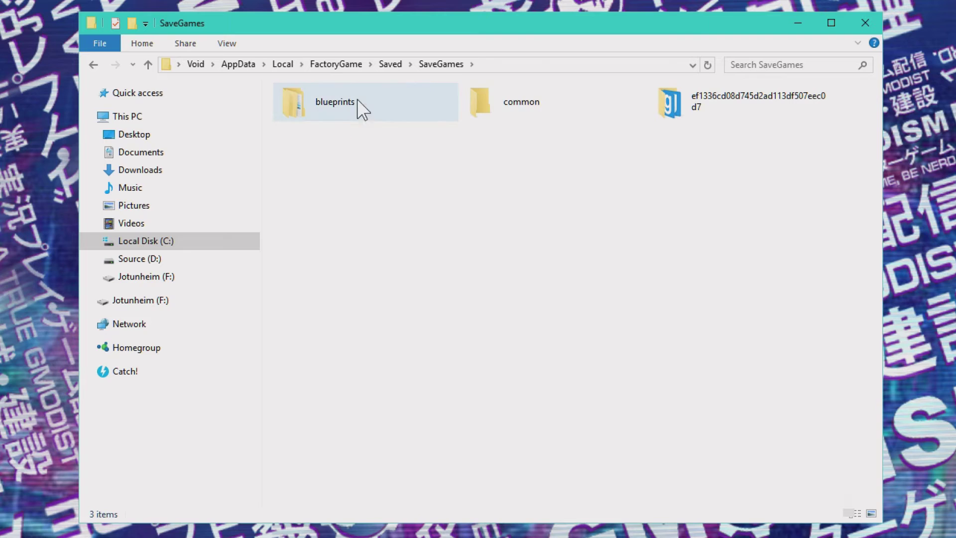
double_click(728, 103)
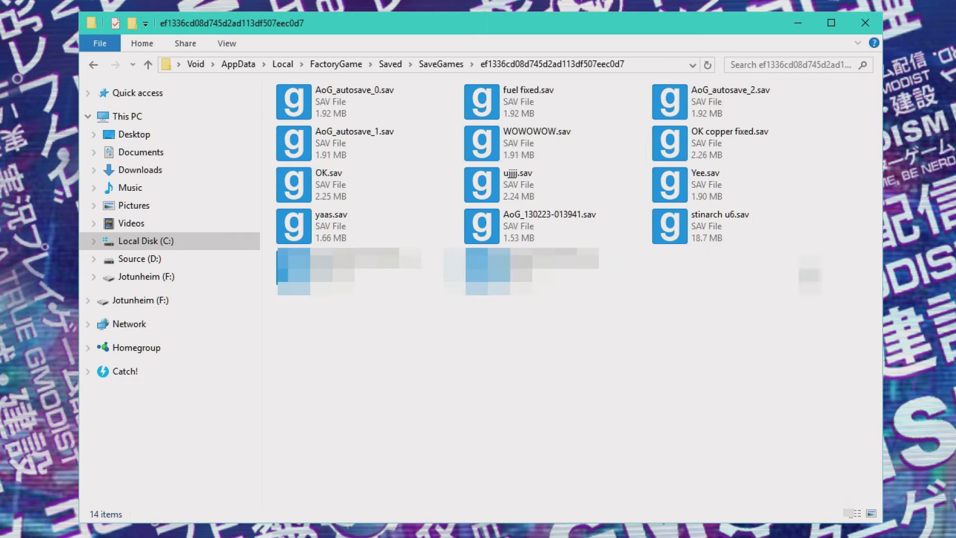
- Copy the save folder's full path, then go back up to AppData
click(645, 65)
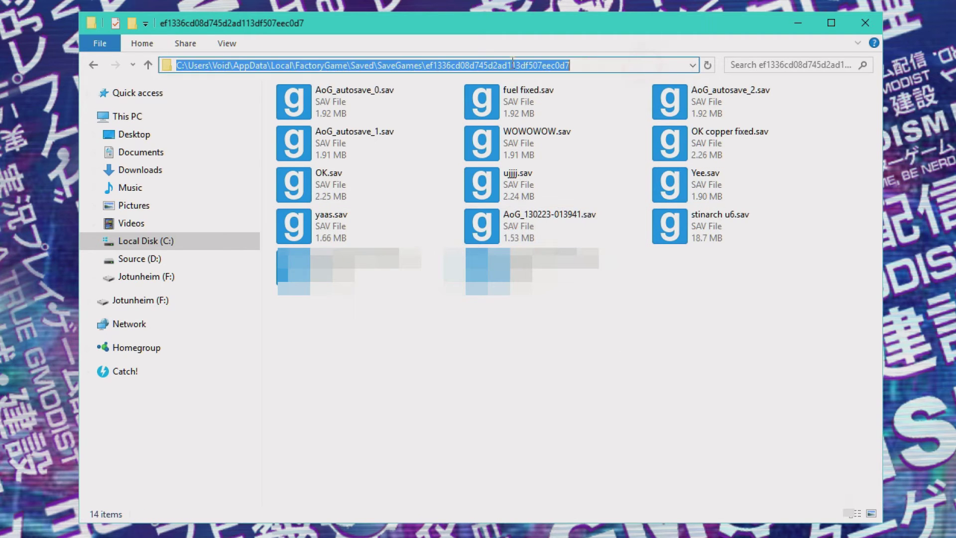
right_click(466, 66)
click(507, 121)
right_click(552, 69)
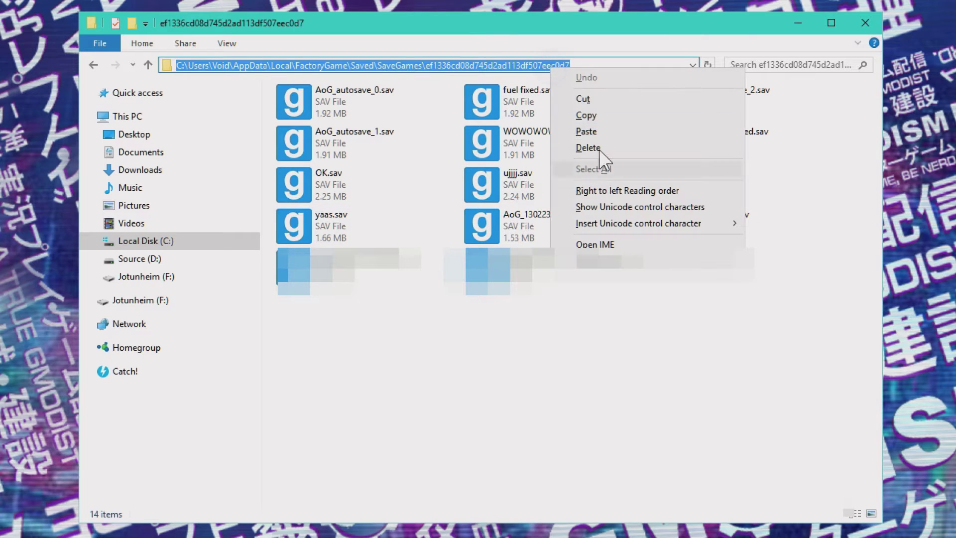
click(600, 119)
click(629, 445)
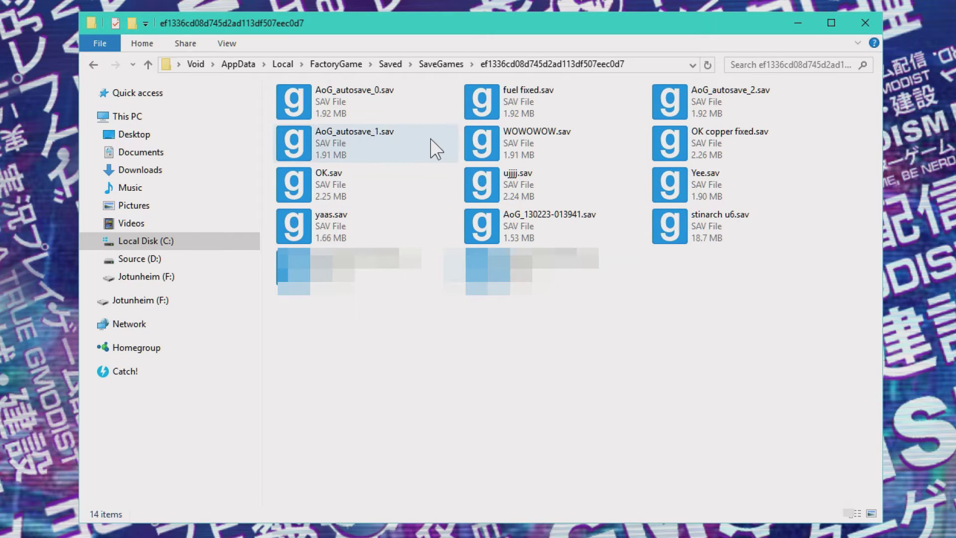
click(238, 65)
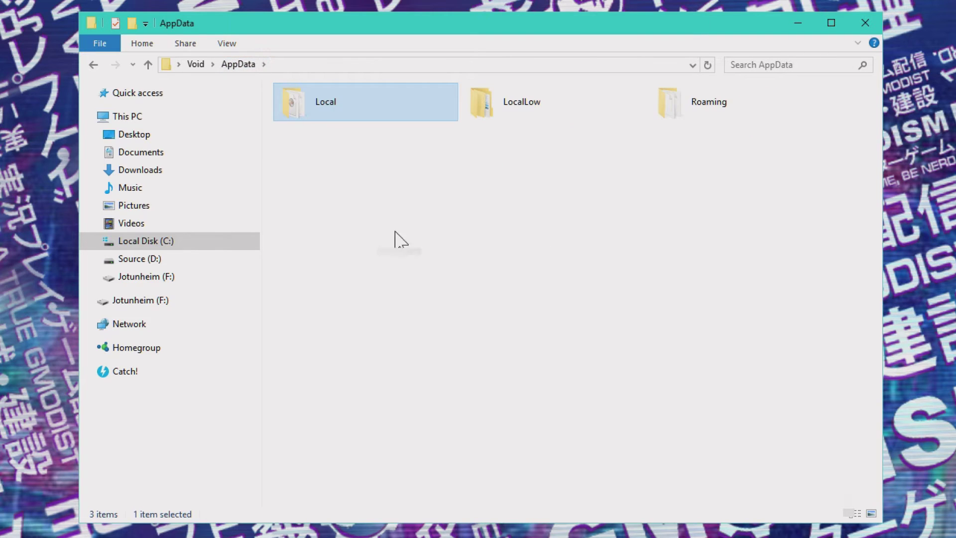
click(497, 254)
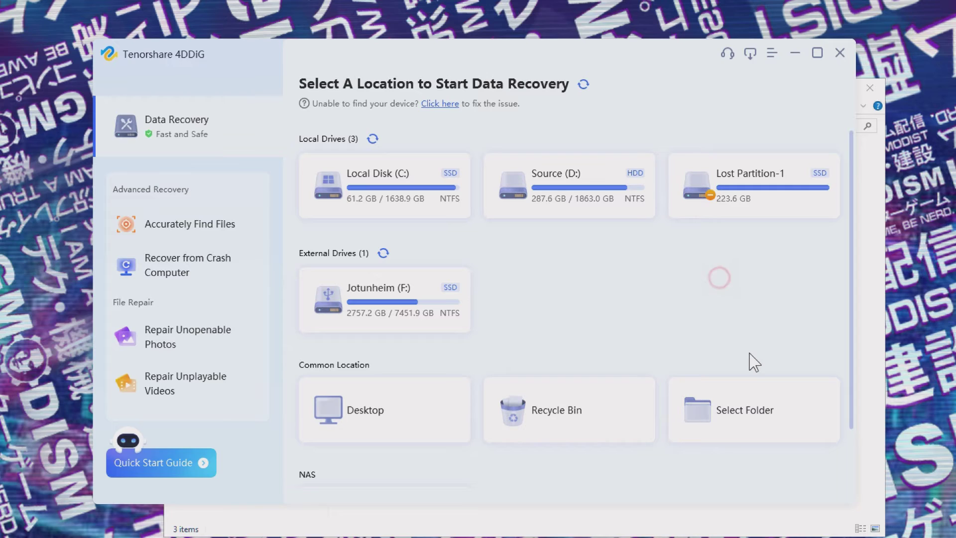
- Scan the pasted save-folder path, including system files, and dismiss the scan tips
click(741, 397)
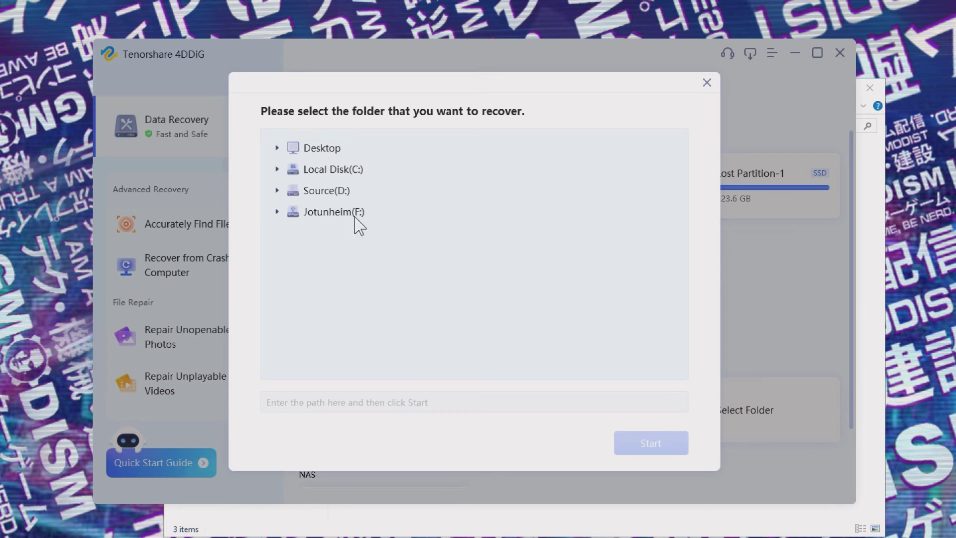
click(421, 403)
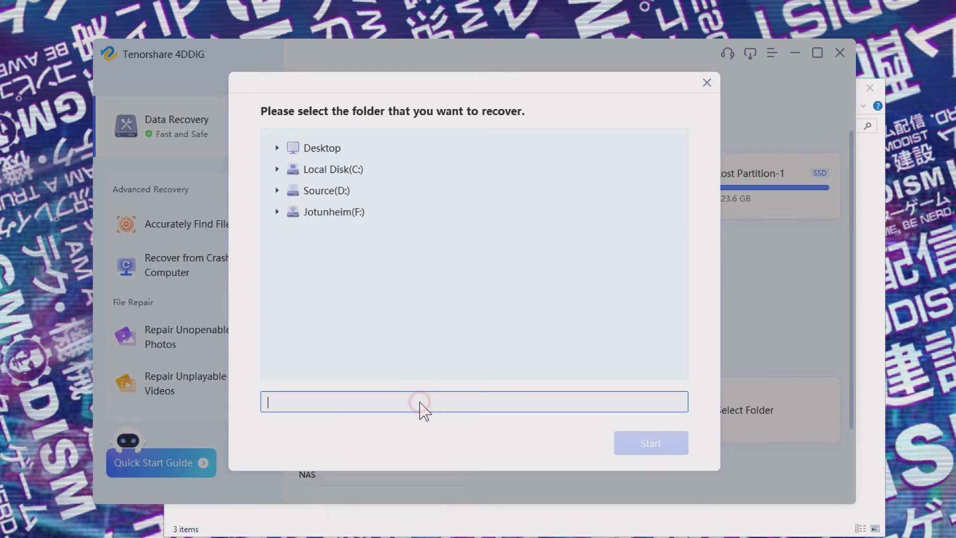
key(ctrl+v)
key(Return)
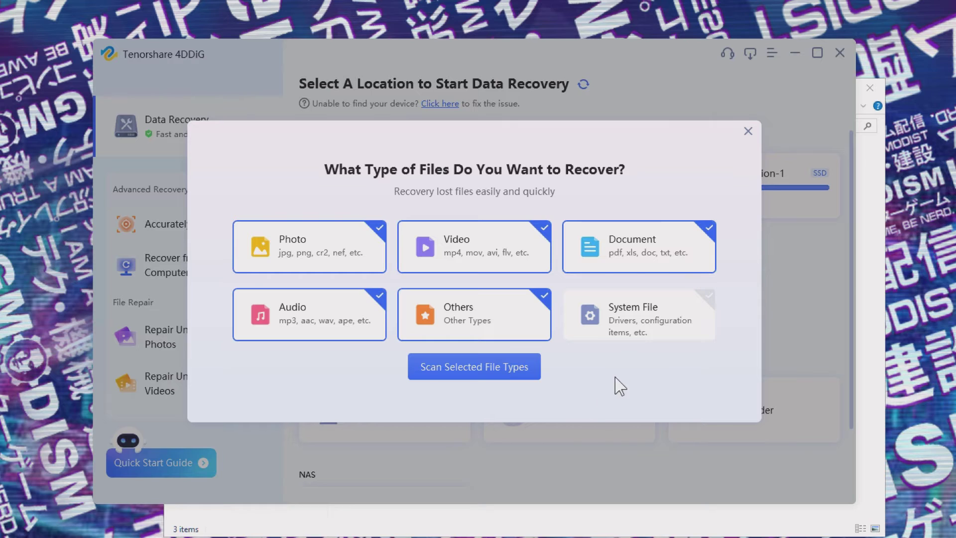
click(605, 319)
click(476, 366)
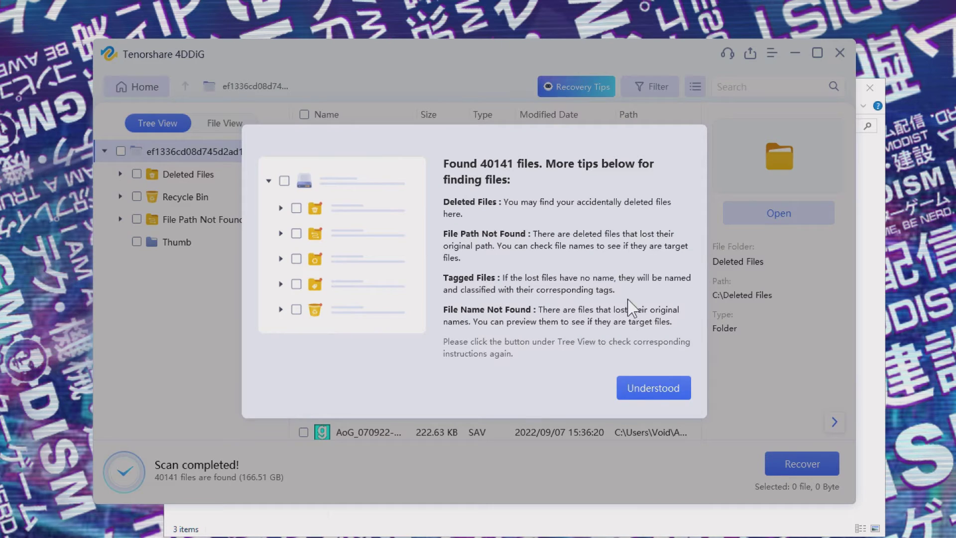
click(665, 391)
- Search the results for .sav, listing 14 files, and move Explorer higher on screen
click(764, 91)
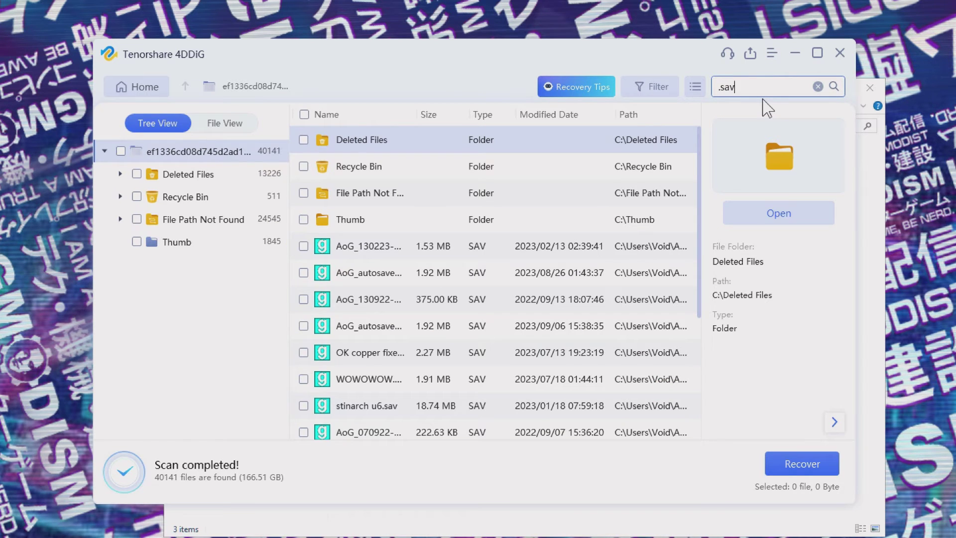
key(Return)
scroll(356, 357, down, 1)
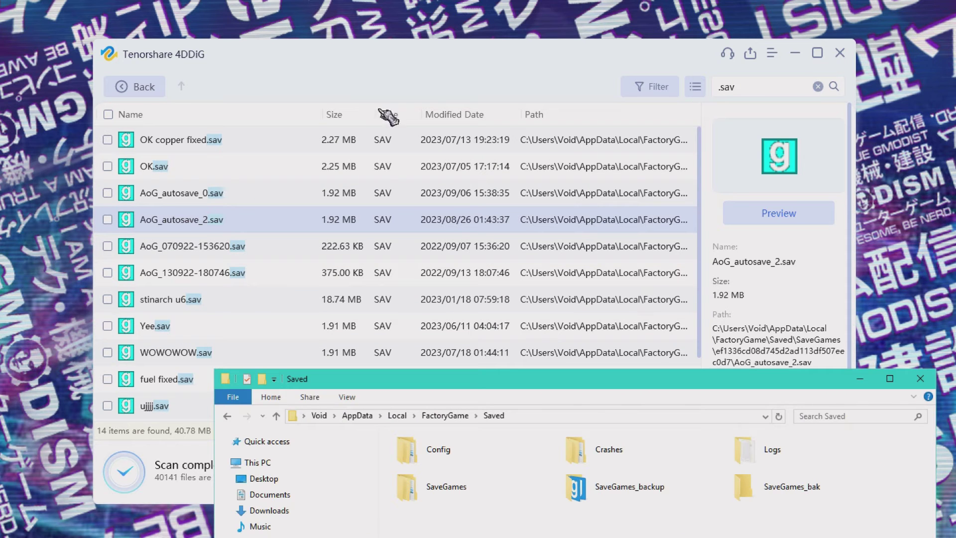
drag(510, 378, 478, 134)
- Open SaveGames_backup and copy the Yee-05.12.23-23.09.05.sav backup
click(431, 240)
double_click(431, 240)
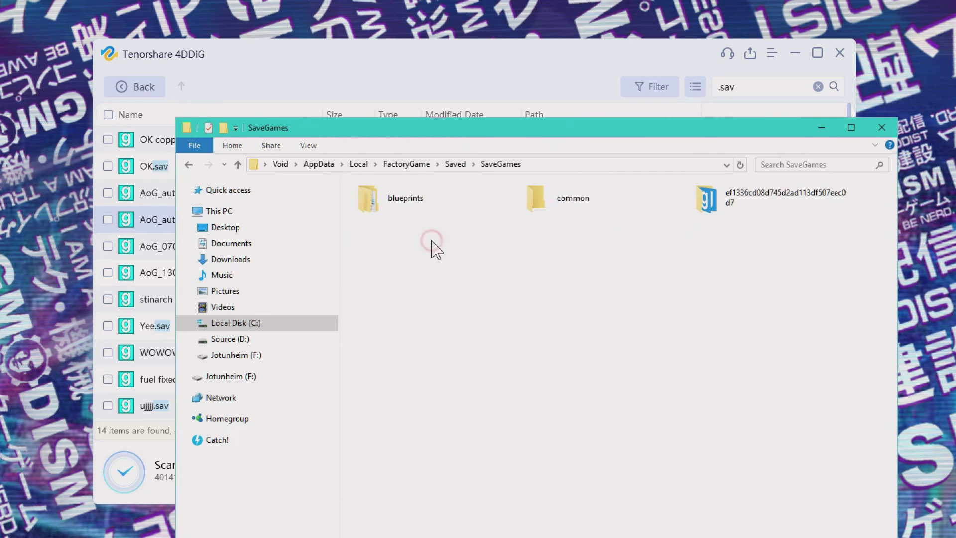
click(739, 198)
double_click(739, 198)
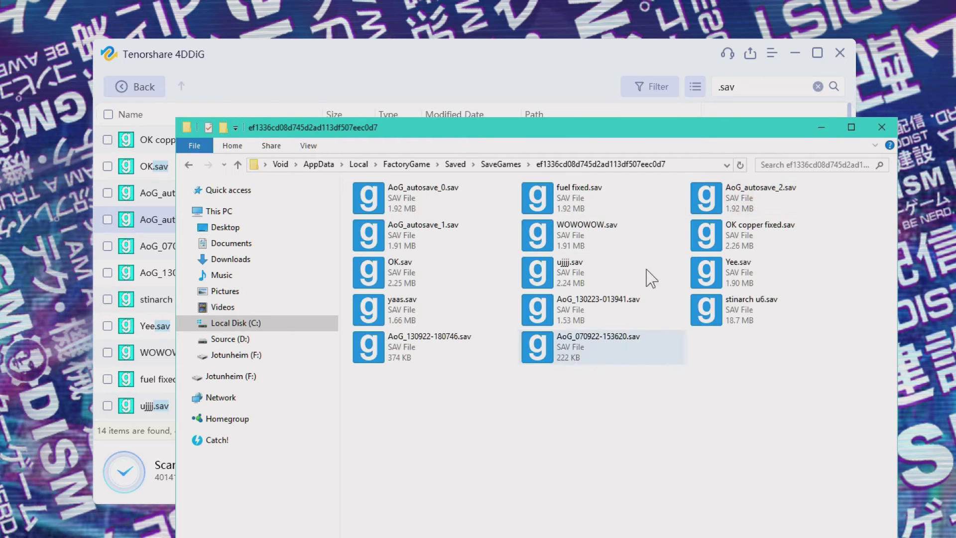
key(alt+Left)
key(alt+Left)
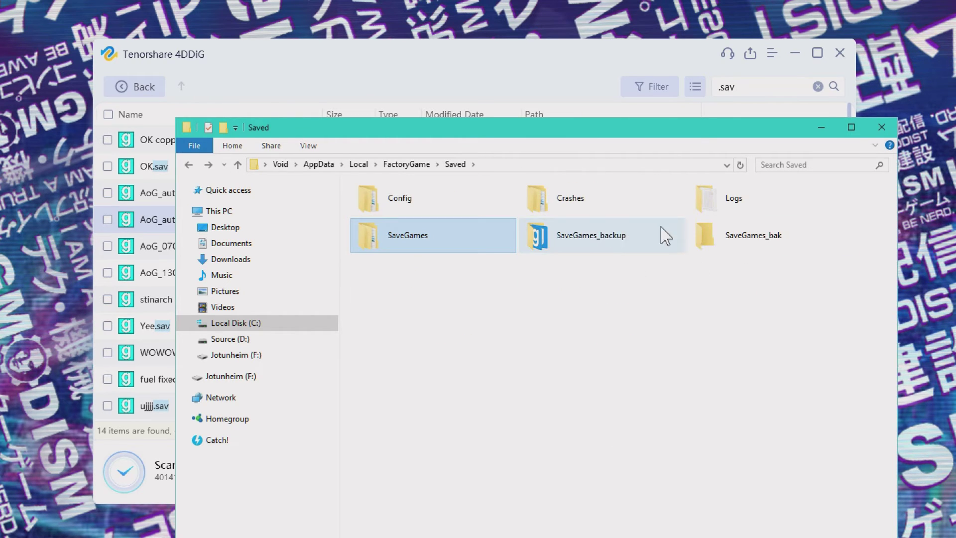
mouse_move(587, 259)
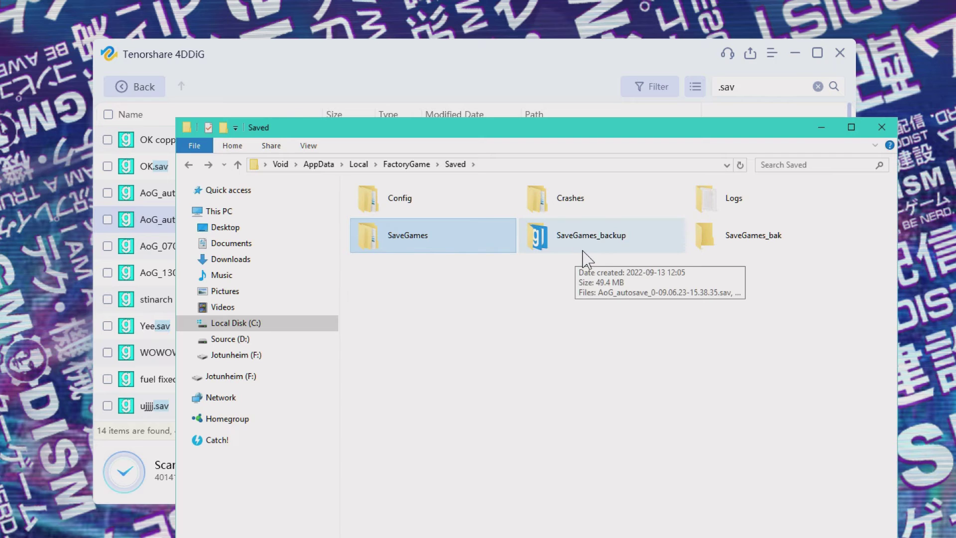
double_click(593, 248)
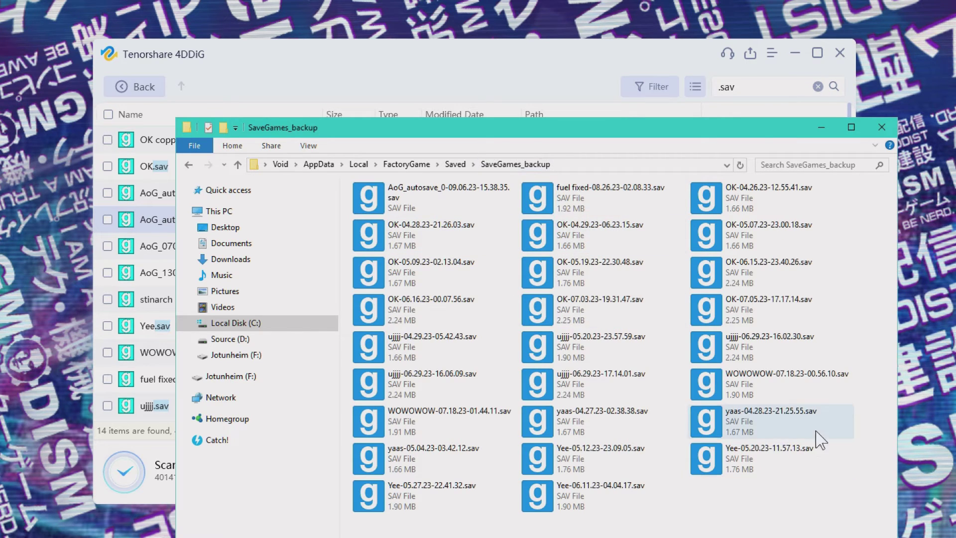
click(742, 385)
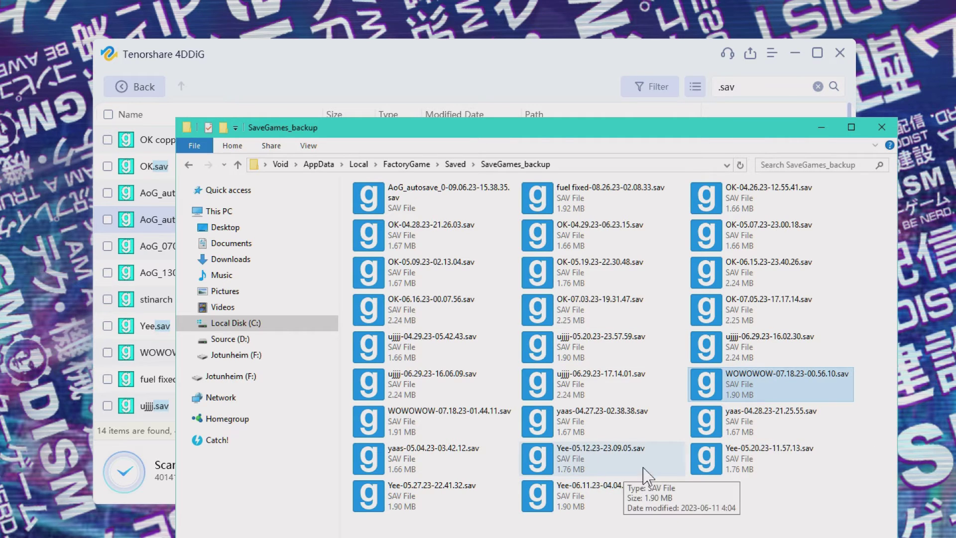
right_click(590, 460)
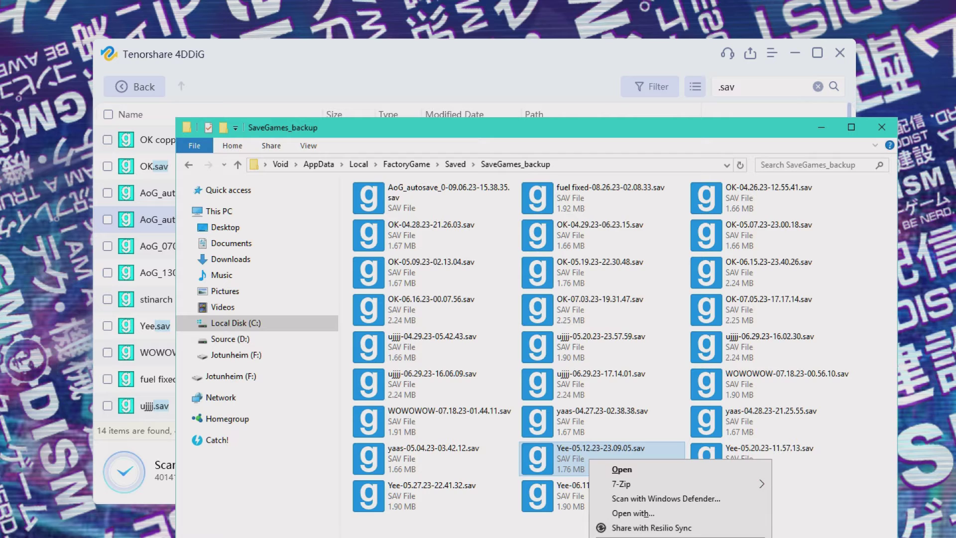
key(Escape)
- Paste the Yee backup save into the game's save subfolder under SaveGames
click(455, 164)
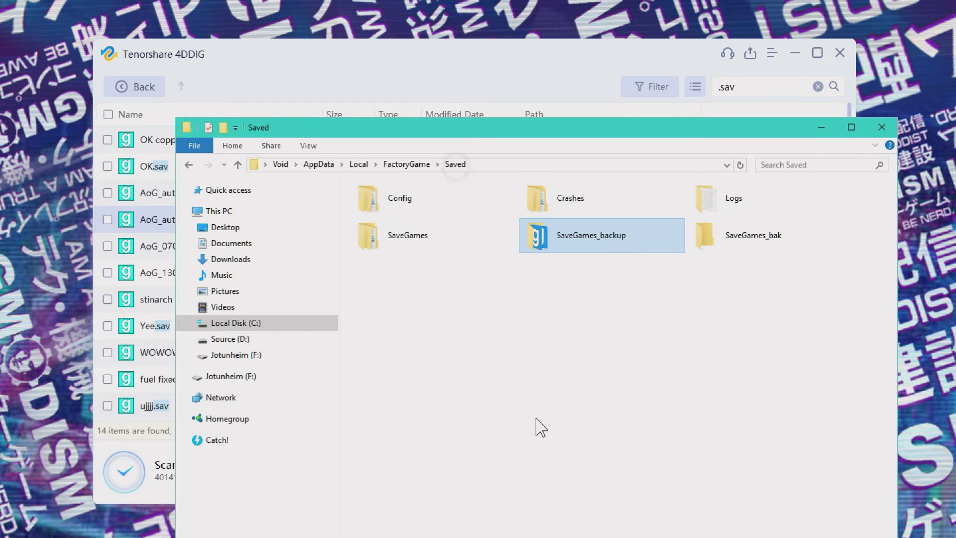
double_click(437, 239)
right_click(482, 381)
key(Escape)
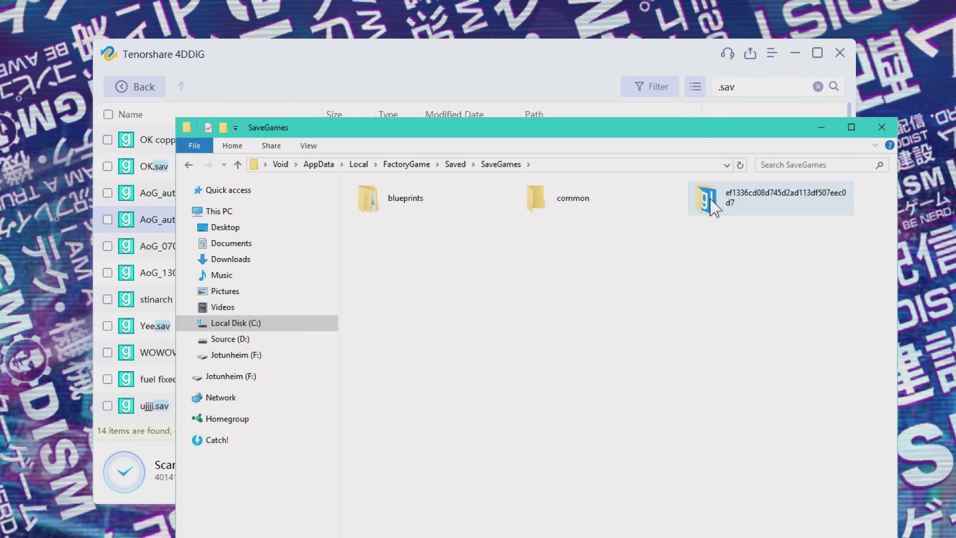
double_click(713, 219)
right_click(519, 447)
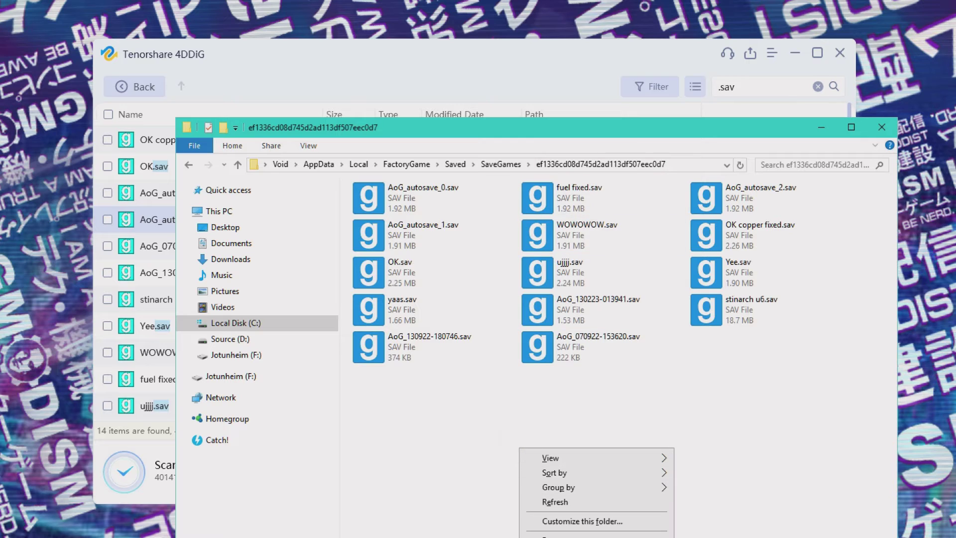
click(562, 535)
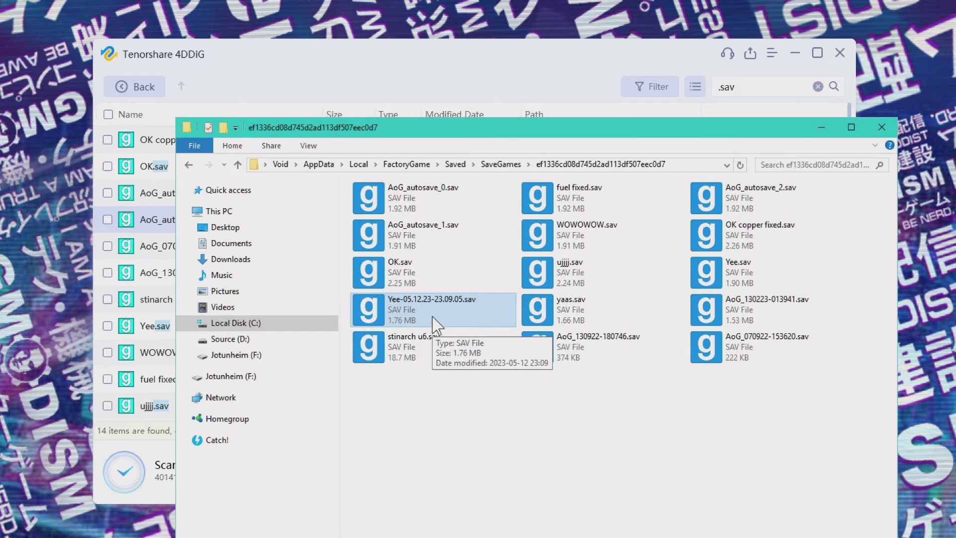
- Rename the pasted save to saved.sav and close Explorer
key(F2)
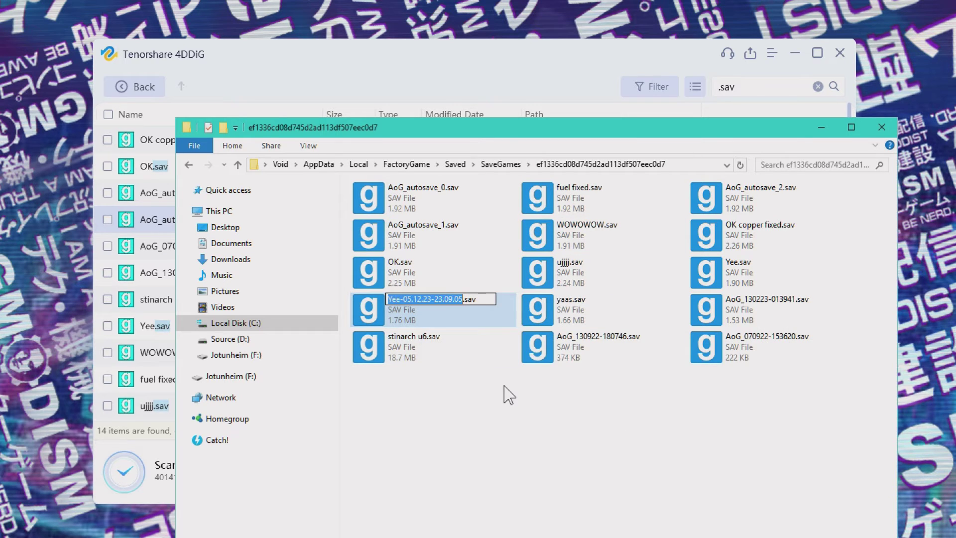
text(saved)
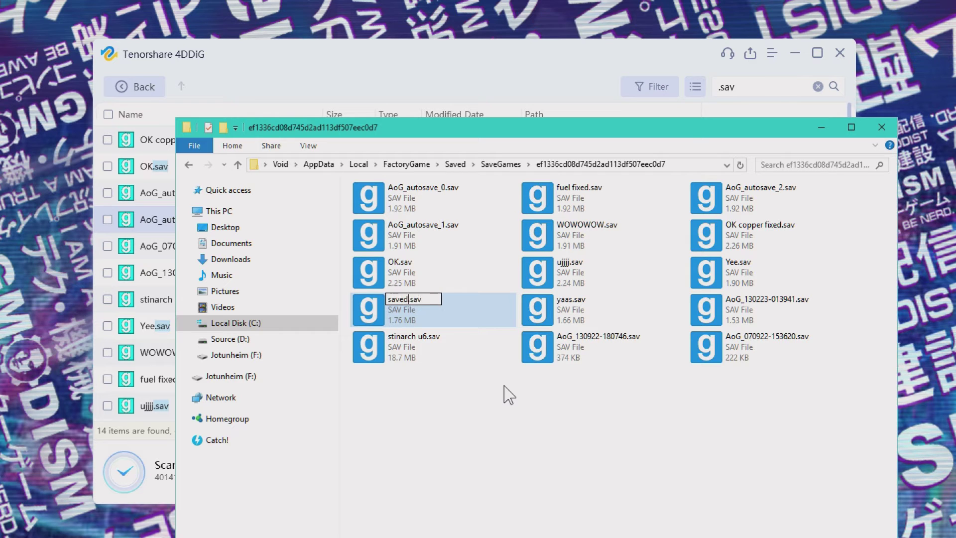
key(Return)
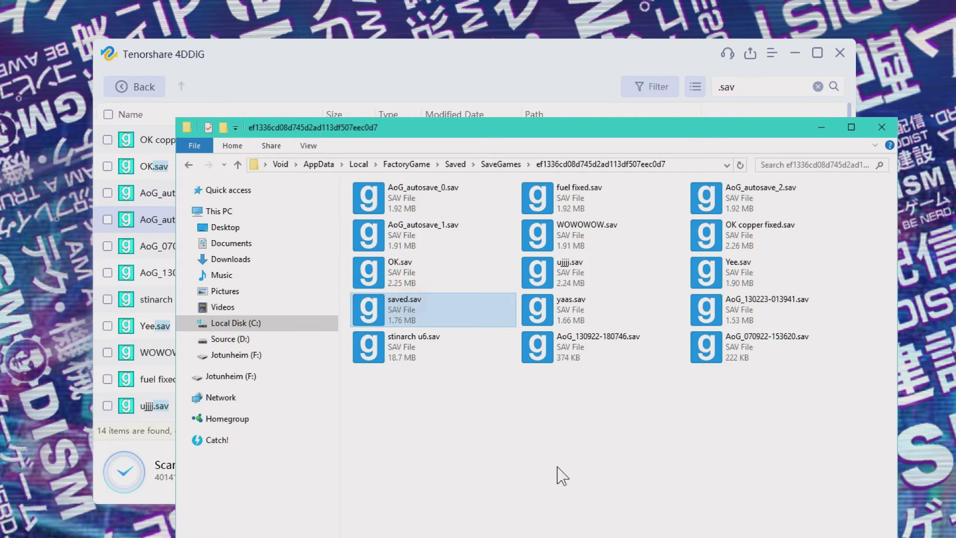
key(alt+F4)
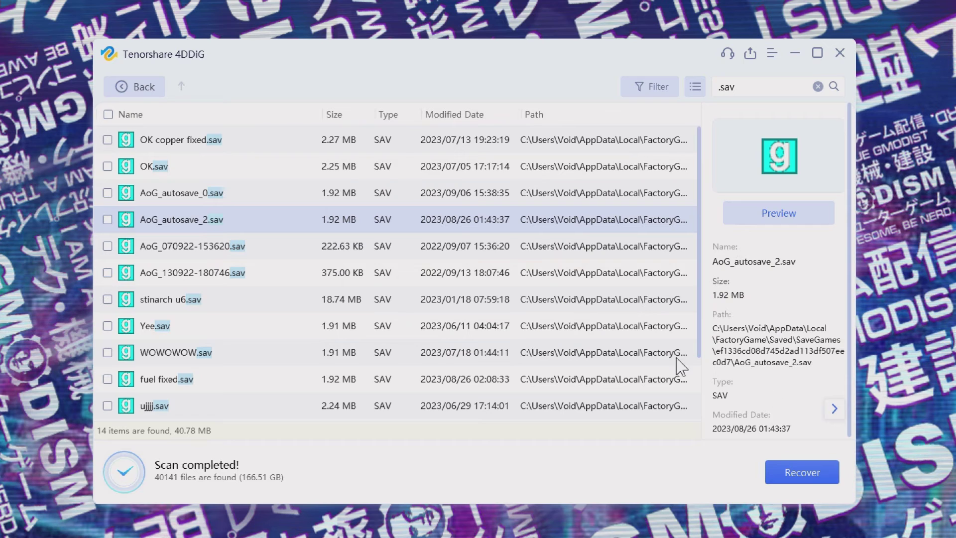
- Leave the .sav results and return to 4DDiG's home page, confirming with Return
click(137, 87)
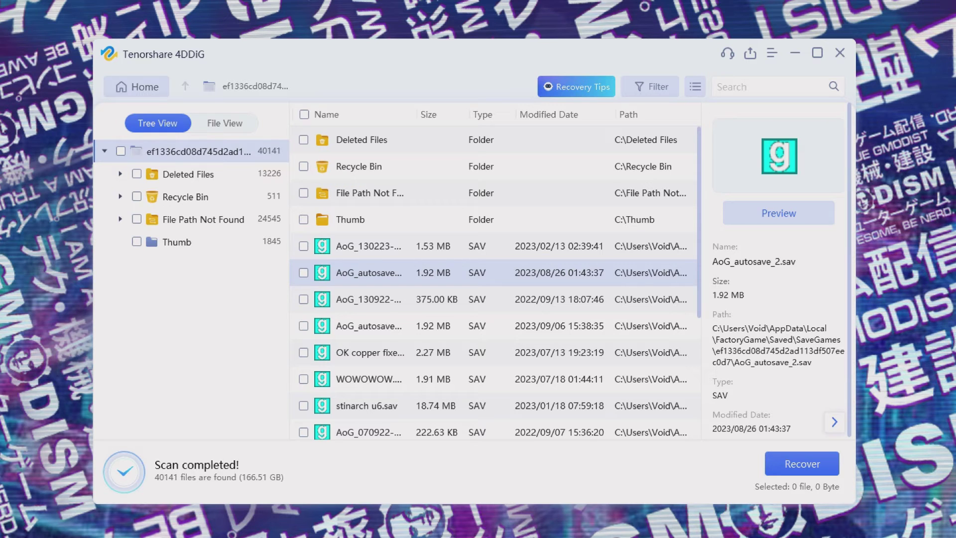
click(138, 88)
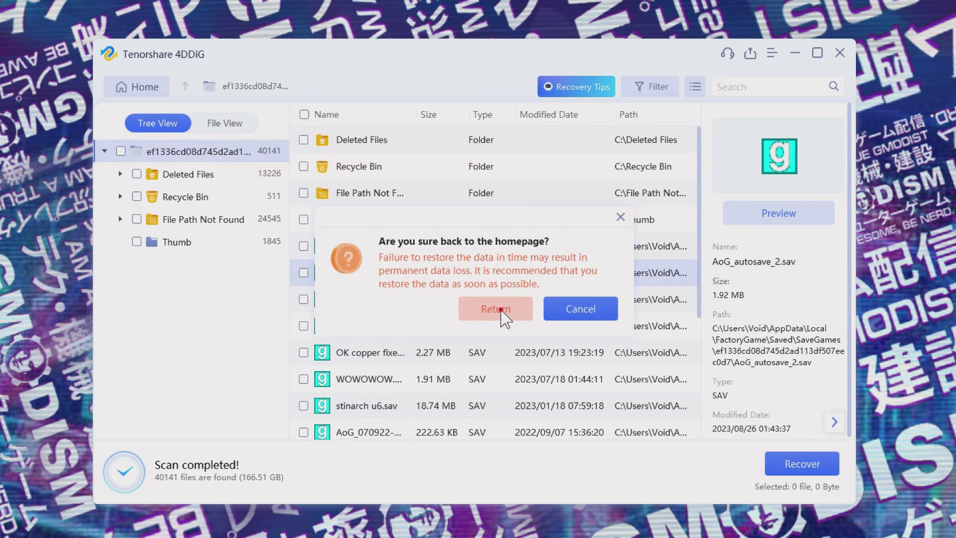
click(501, 310)
- Load the Local Disk (C:) scan results and search them for .sav files
click(386, 187)
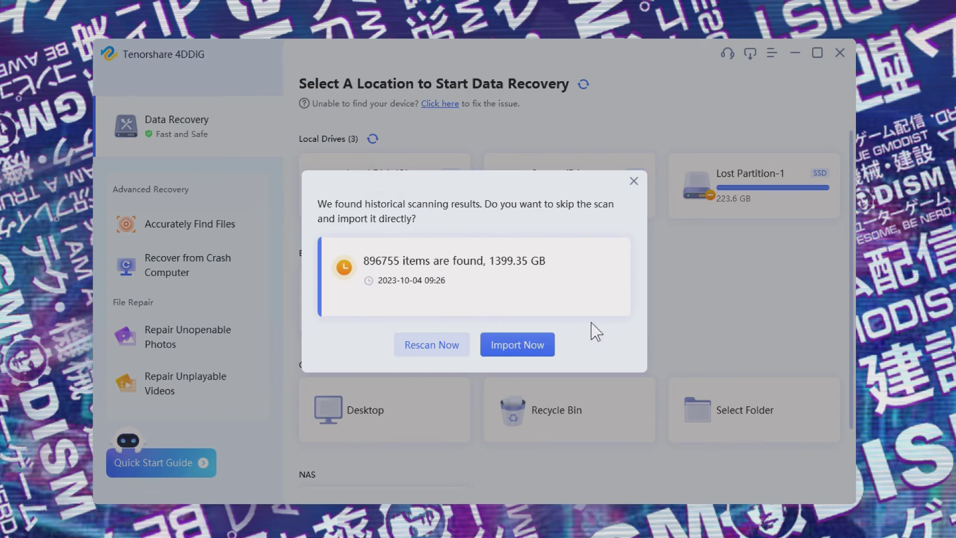
click(429, 346)
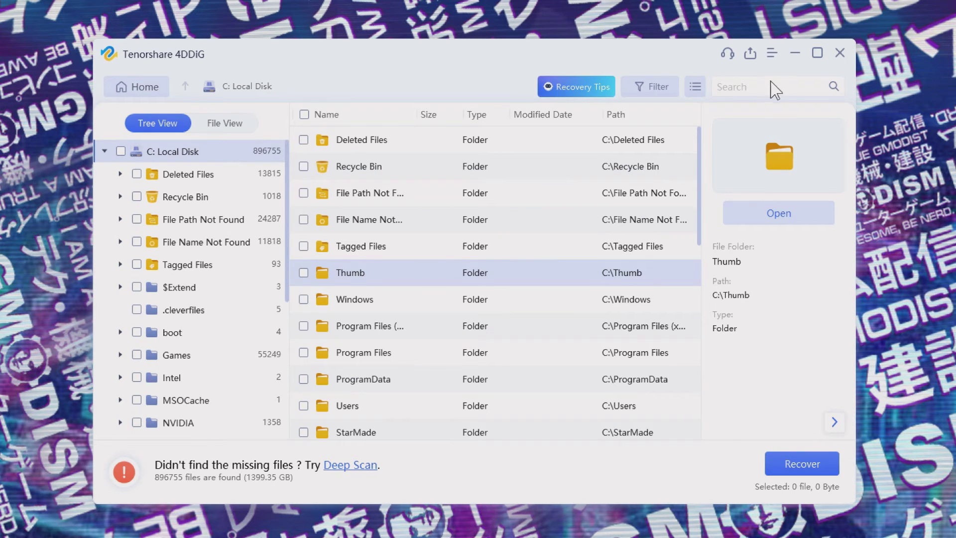
click(752, 89)
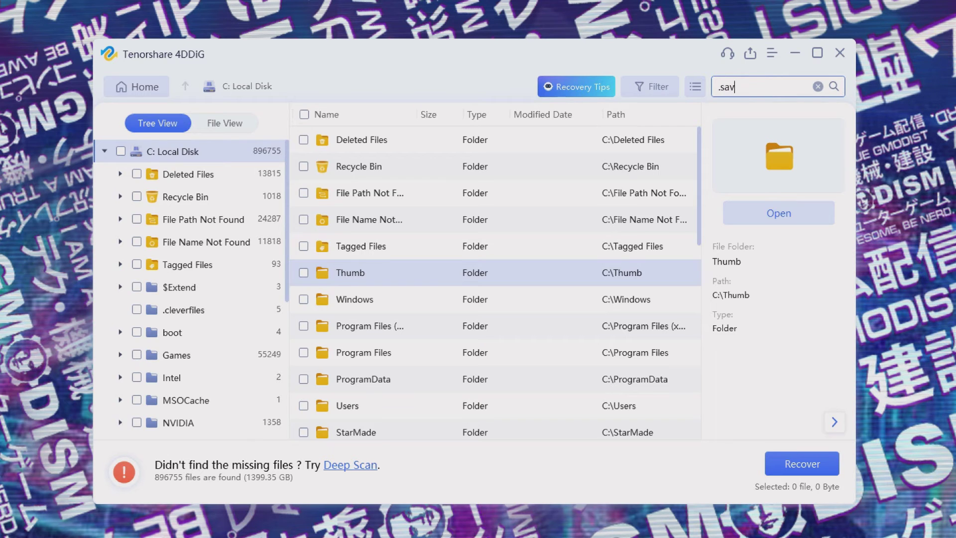
key(Return)
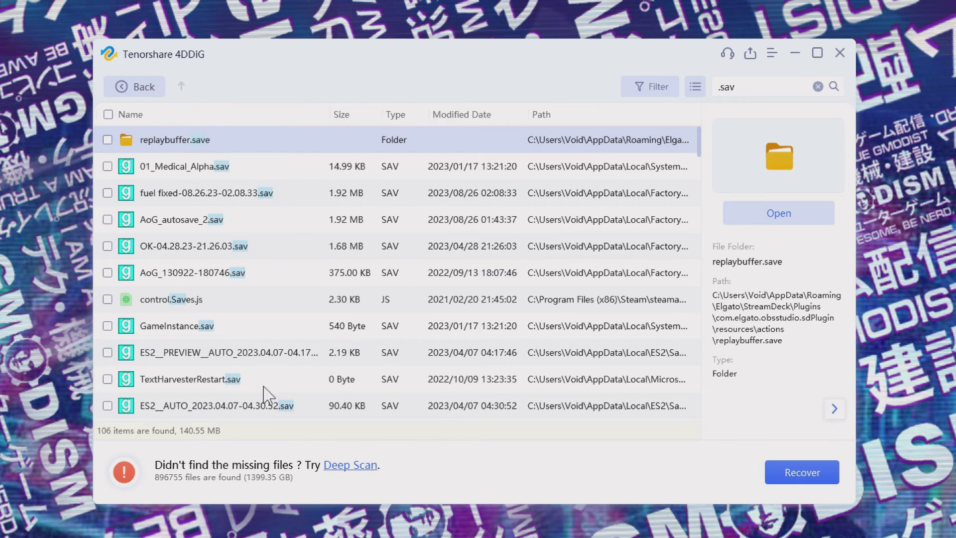
- Clear the .sav search and start a Deep Scan of drive C:
scroll(482, 303, down, 1)
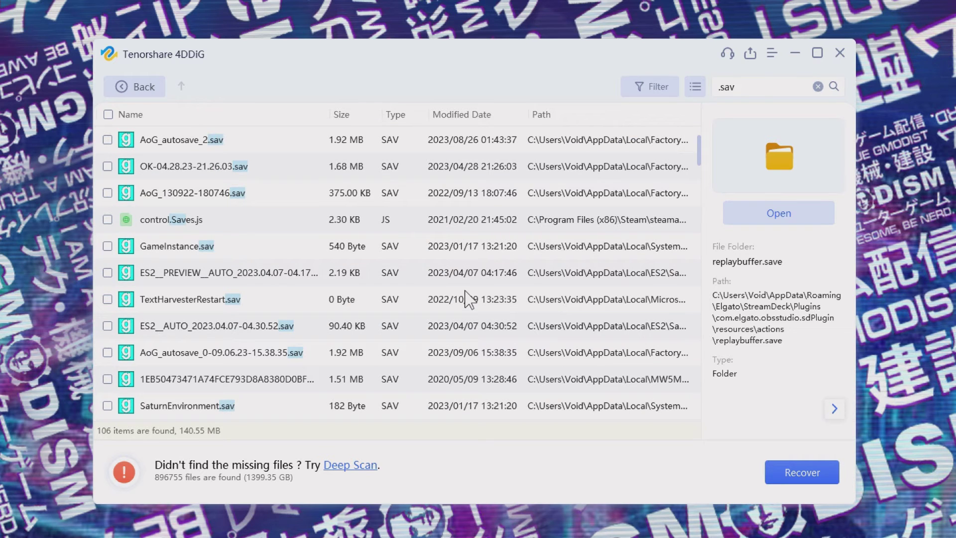
key(Down)
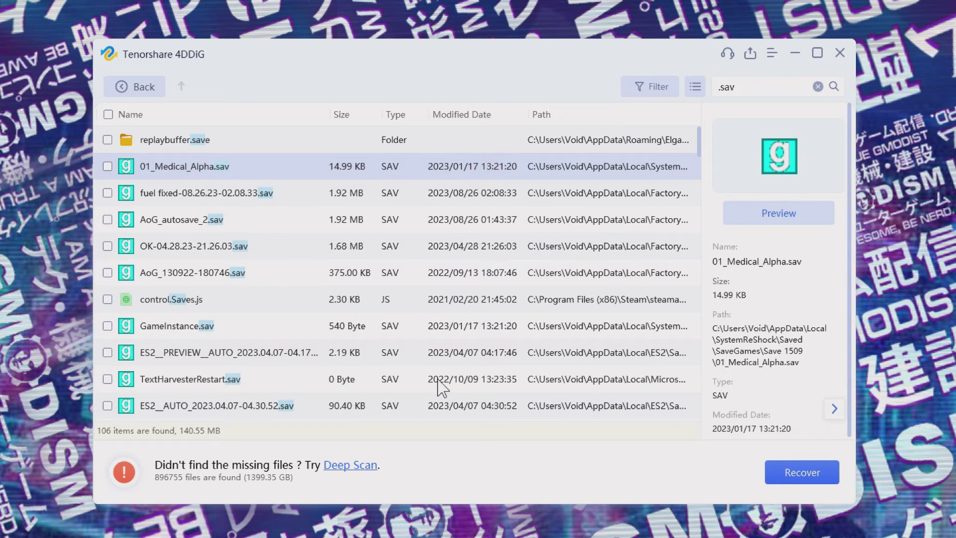
key(BackSpace)
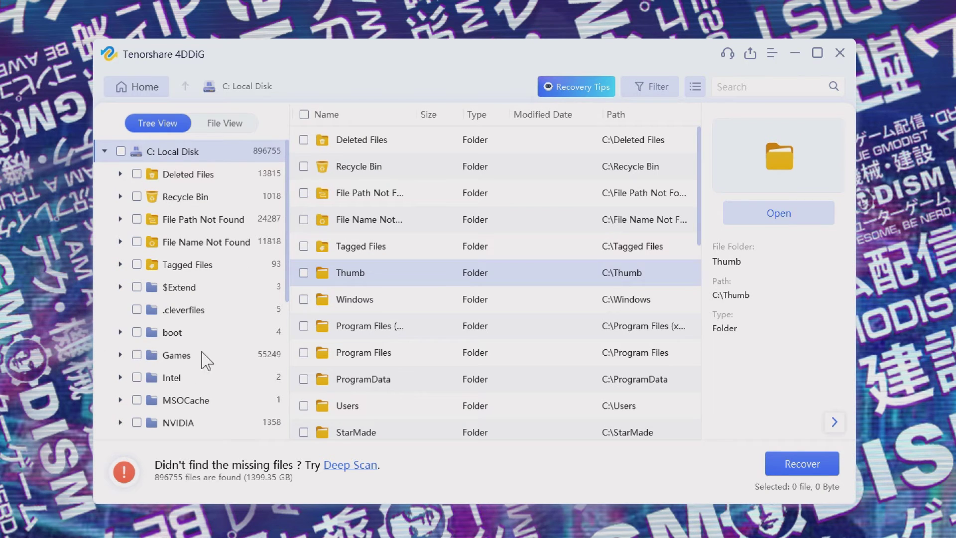
click(358, 466)
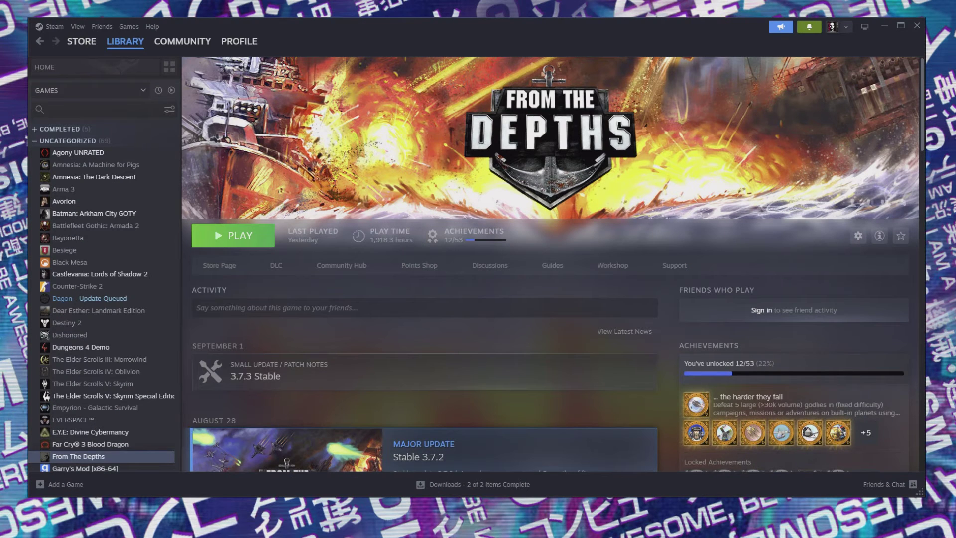
- Open Garry's Mod's install folder under steamapps\common from Steam's Installed Files and copy its path
click(114, 468)
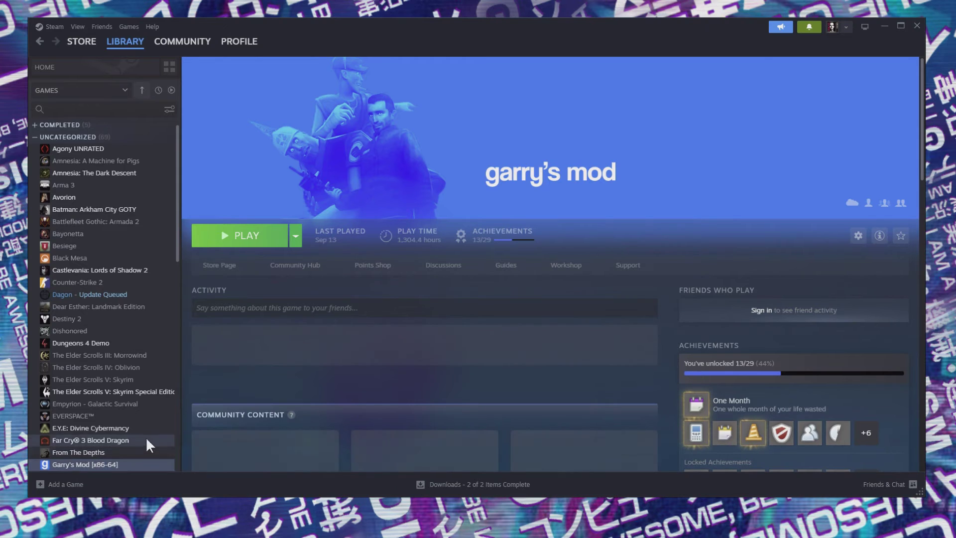
scroll(145, 436, down, 4)
right_click(95, 262)
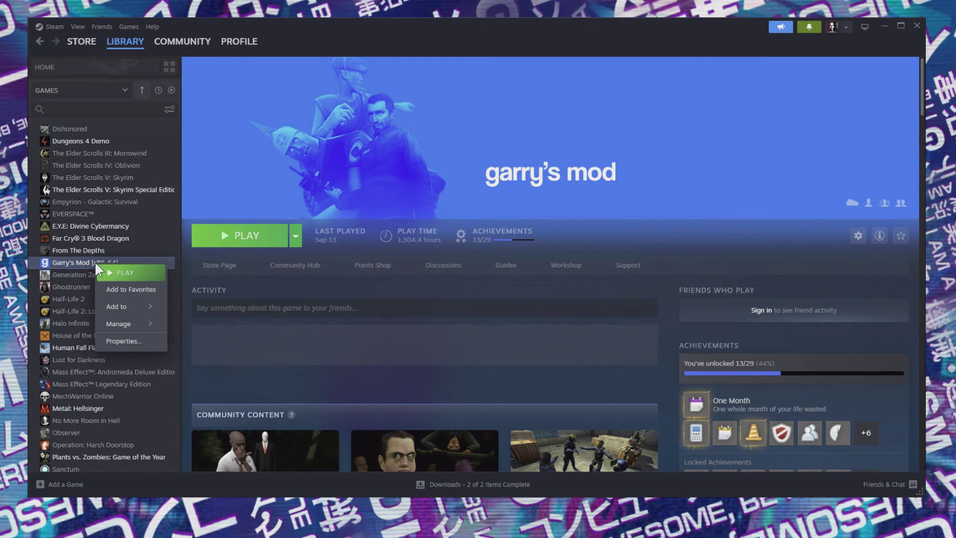
click(130, 341)
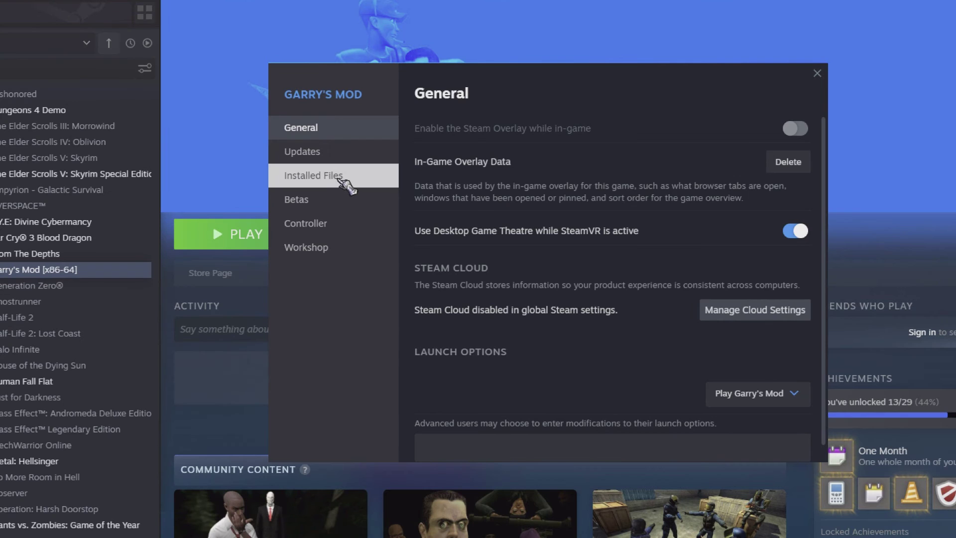
click(304, 193)
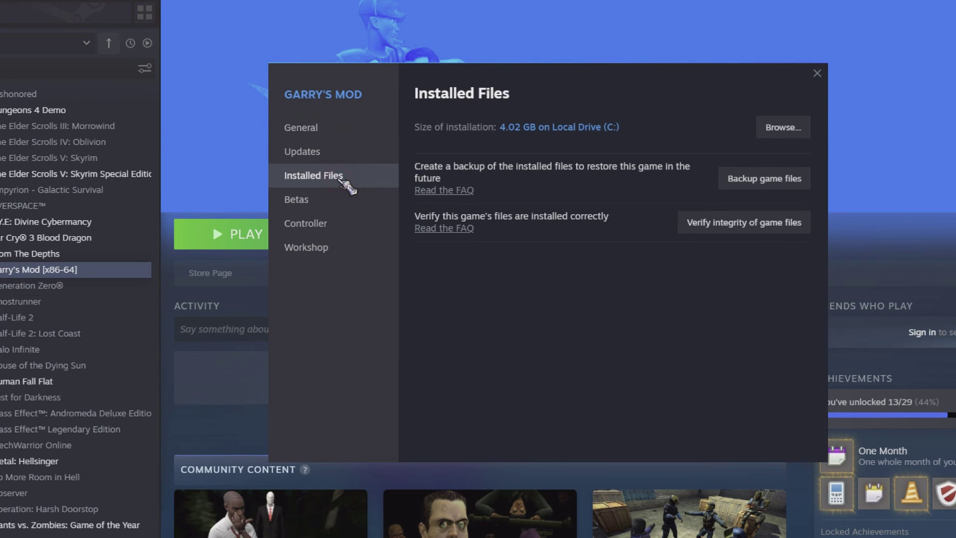
click(774, 127)
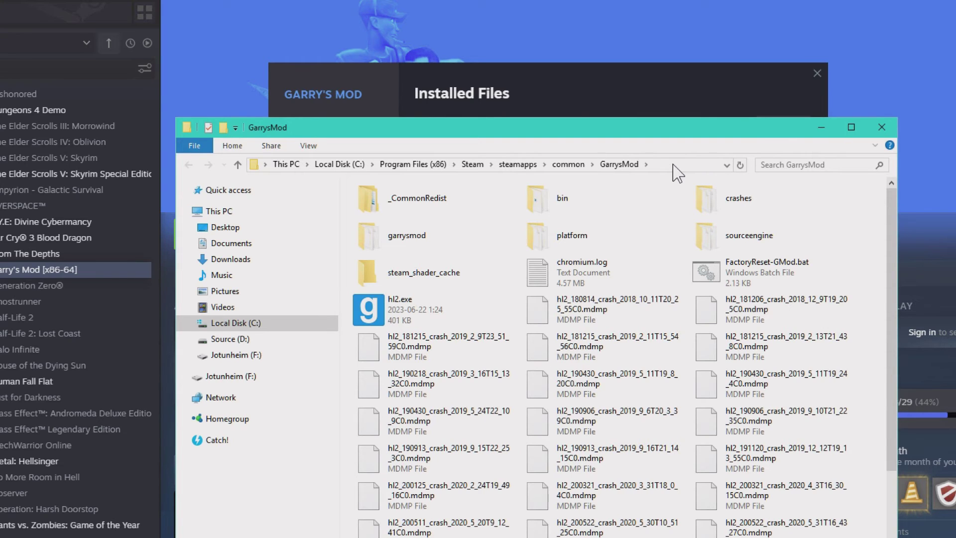
click(672, 165)
key(ctrl+c)
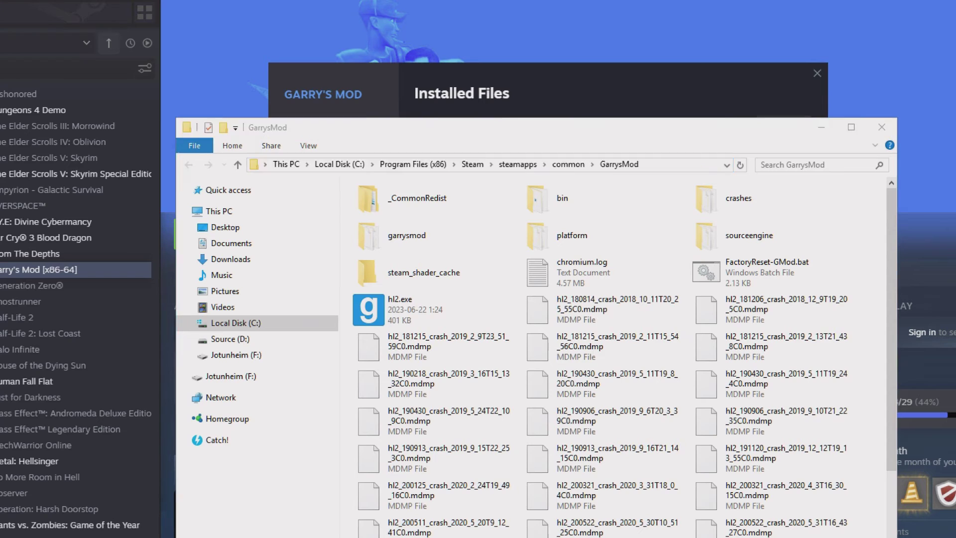
key(alt+Tab)
- Point 4DDiG's Select Folder recovery at the pasted GarrysMod install path
click(759, 400)
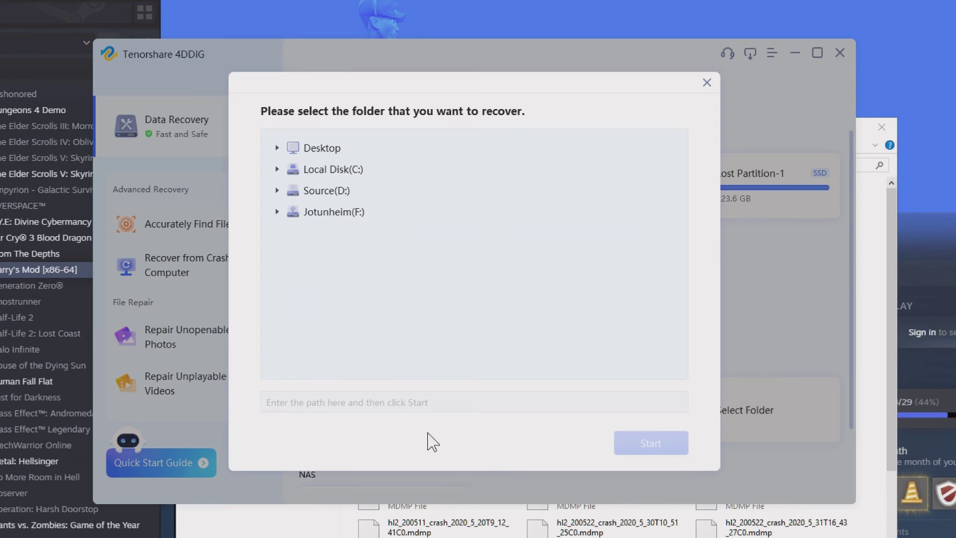
click(373, 402)
key(ctrl+v)
key(Return)
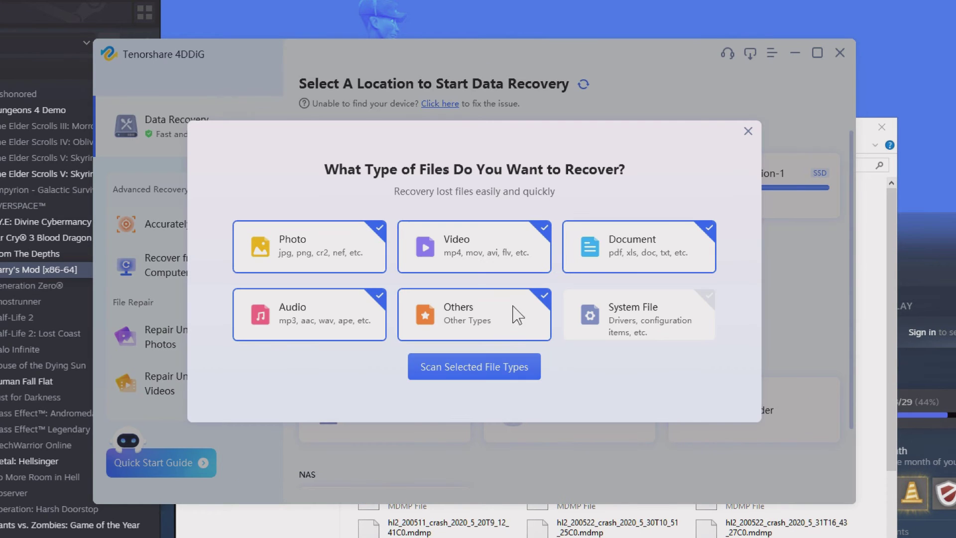
- Scan the GarrysMod folder for all file types including system files, then search results for .sav
click(667, 298)
click(652, 299)
click(611, 314)
click(533, 372)
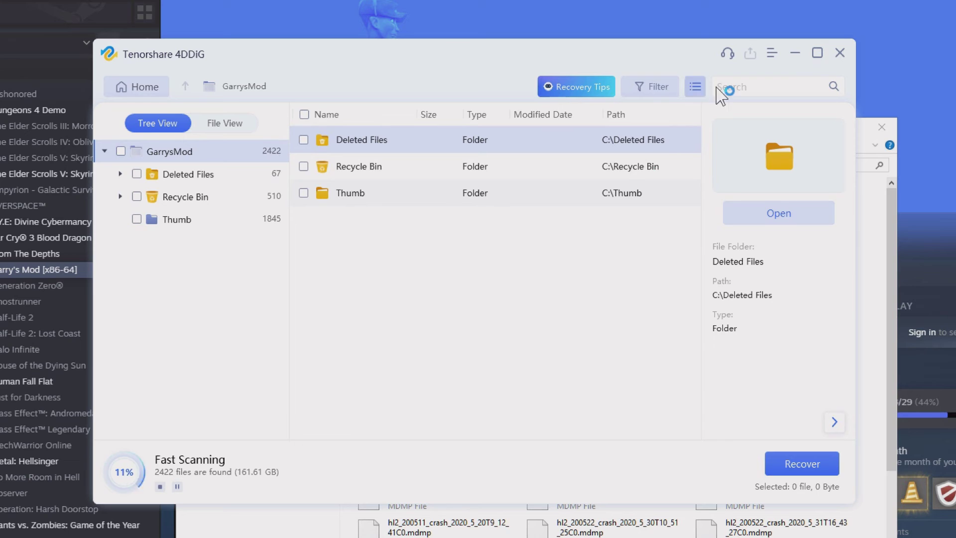
click(762, 90)
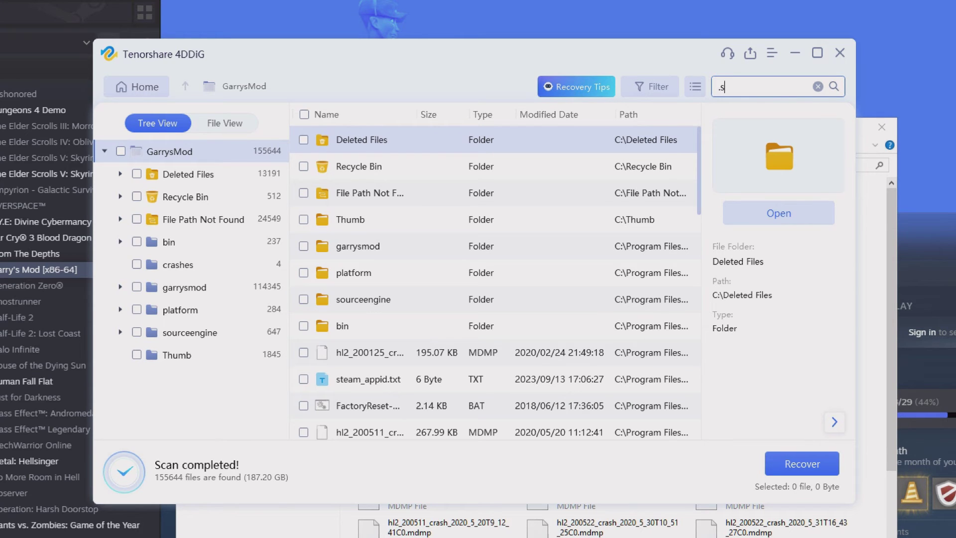
key(Return)
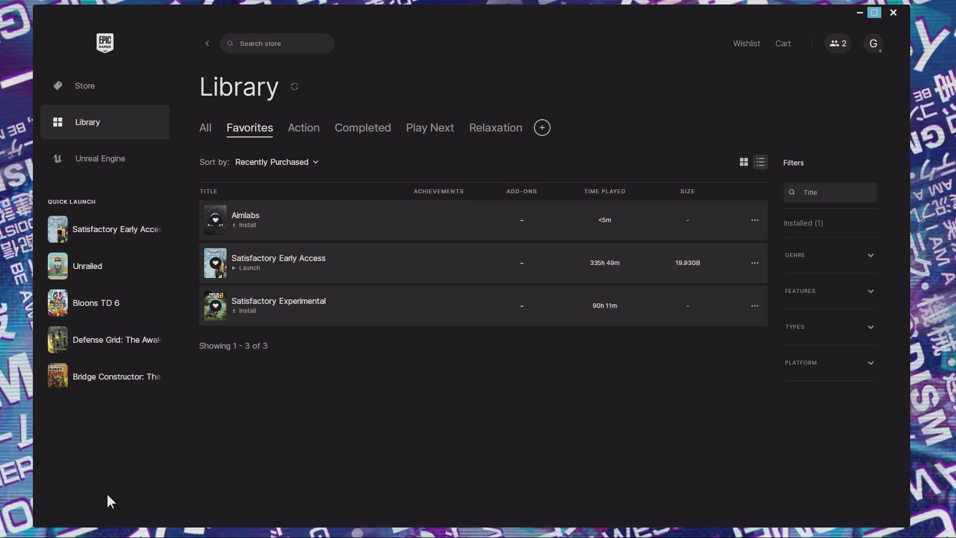
- Confirm Cloud Saves is on for Satisfactory Early Access and run Sync Data Now
click(755, 263)
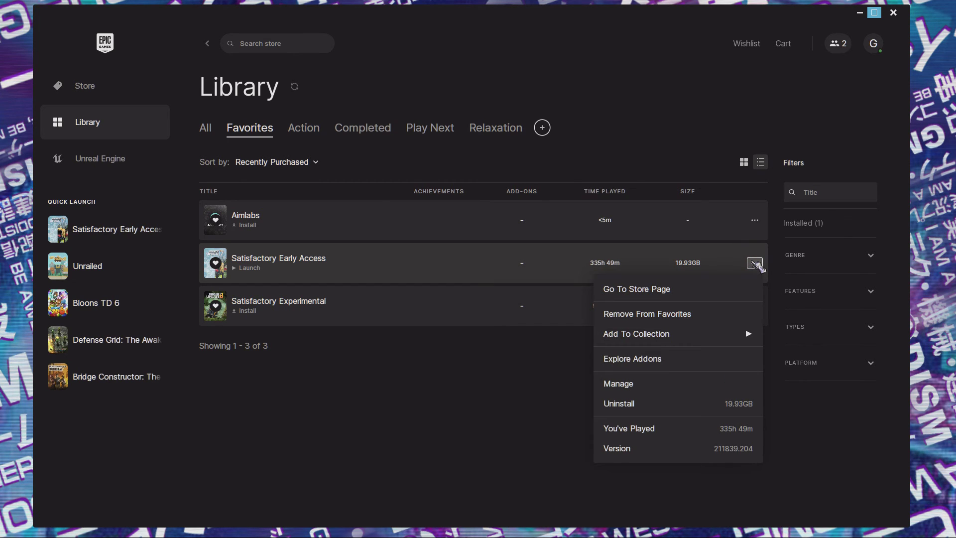
click(639, 387)
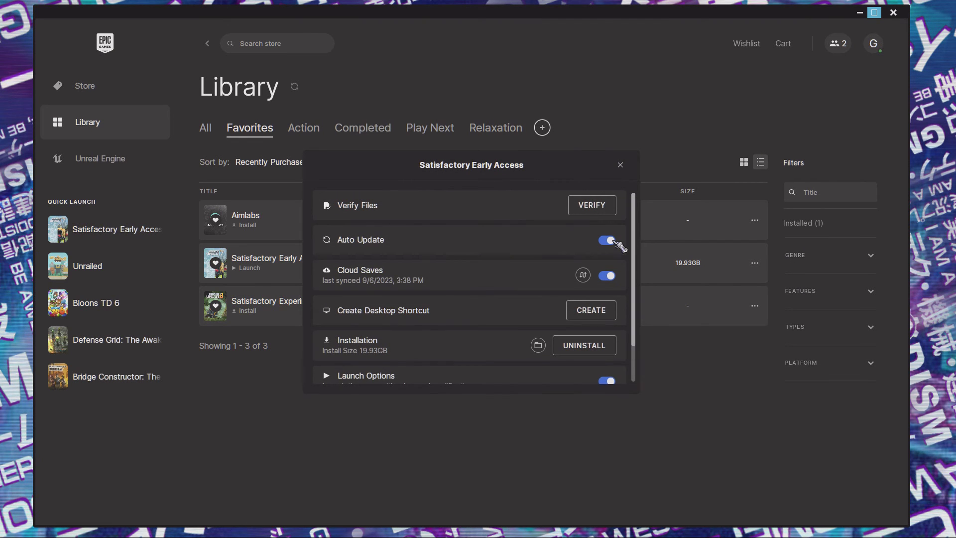
click(602, 281)
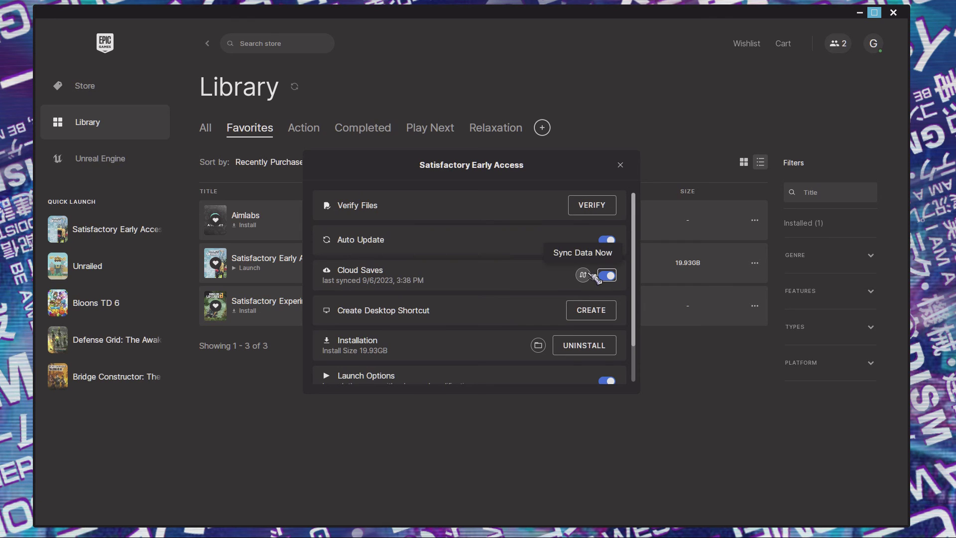
click(587, 275)
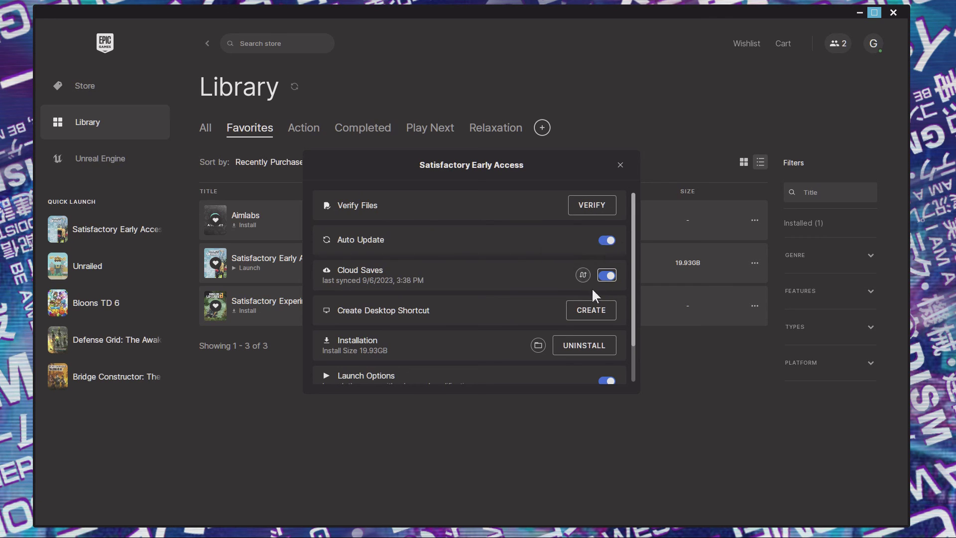
key(Escape)
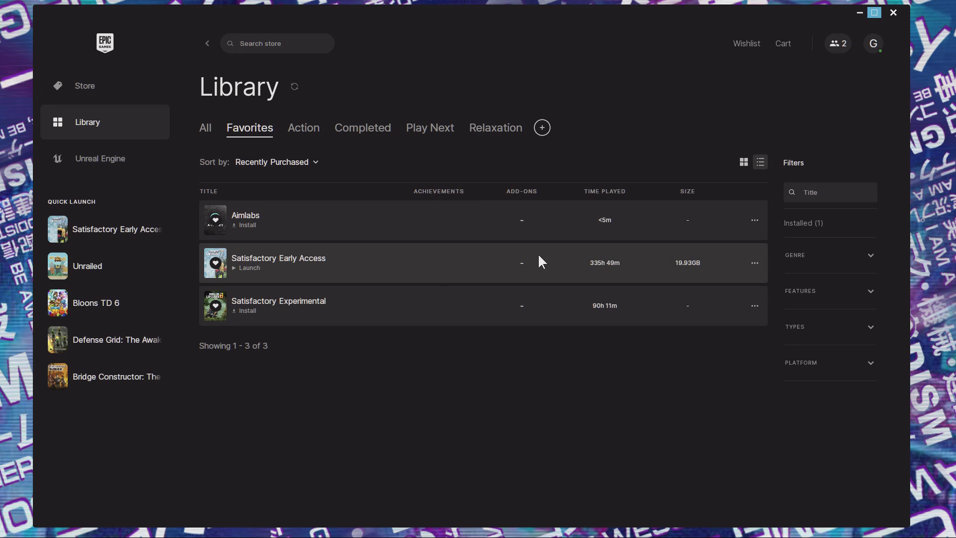
- Reopen Satisfactory Early Access's Manage settings and sync its cloud saves again
click(754, 263)
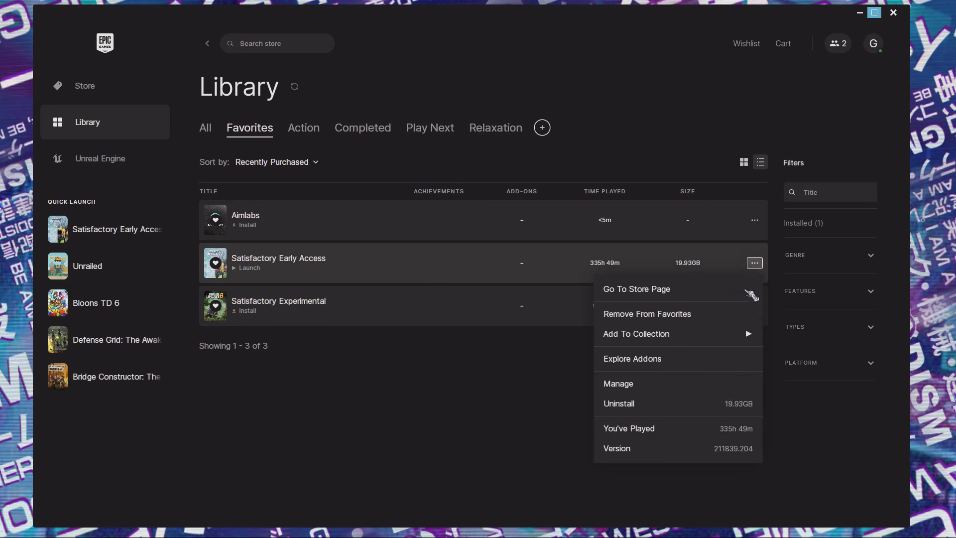
click(635, 386)
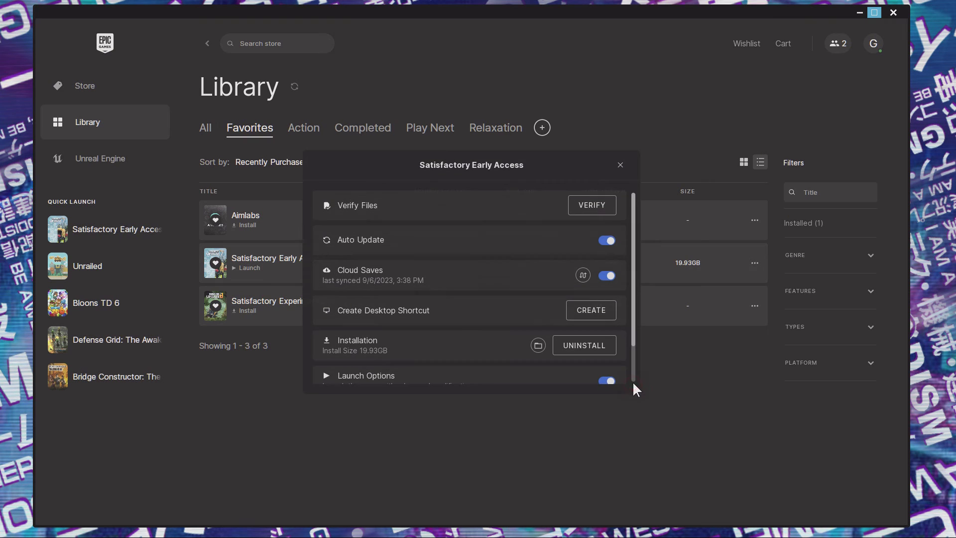
click(582, 275)
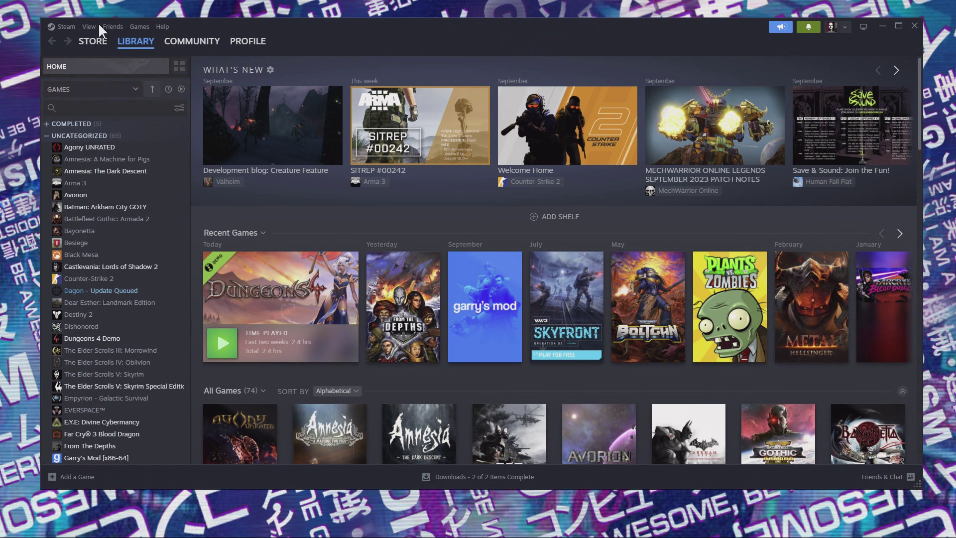
- Turn on Enable Steam Cloud in Steam's Cloud settings
mouse_move(102, 43)
click(66, 26)
click(70, 121)
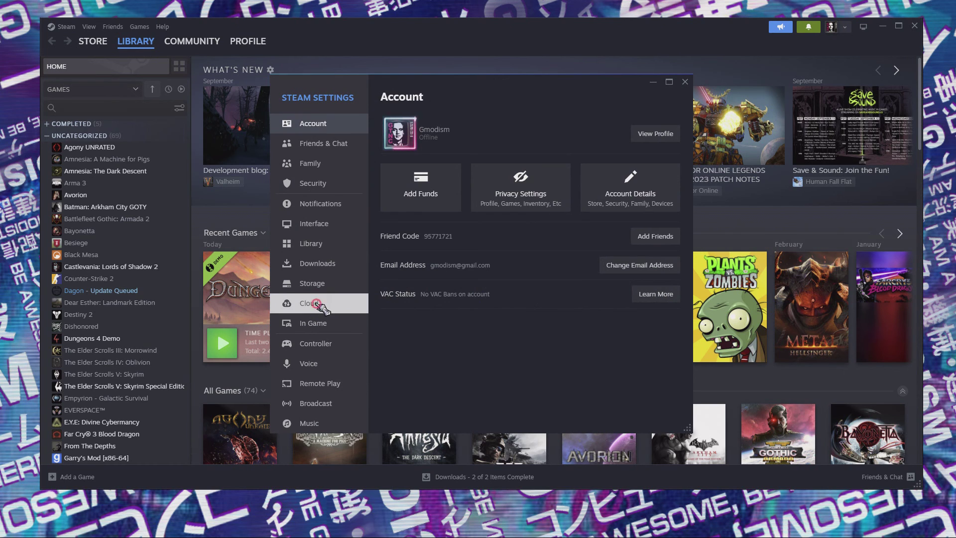
click(323, 304)
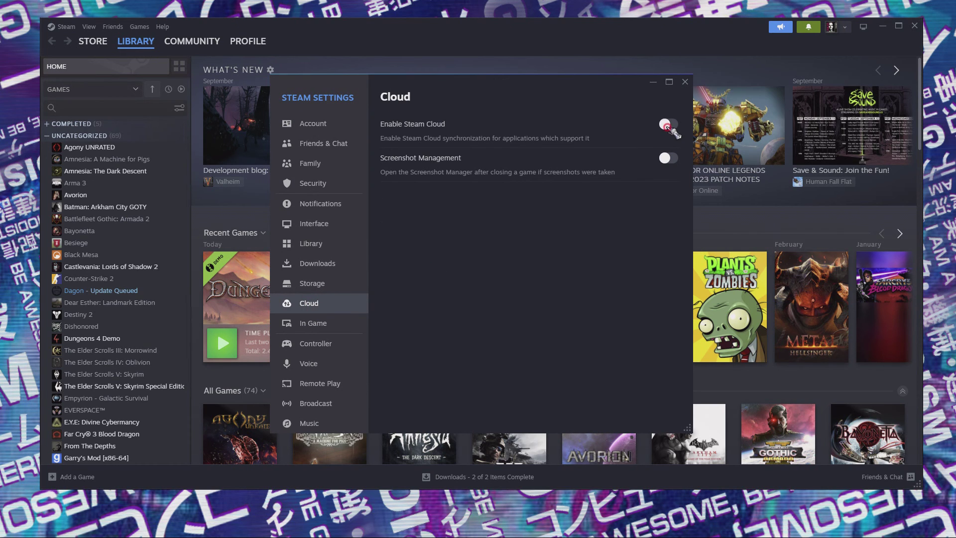
click(668, 125)
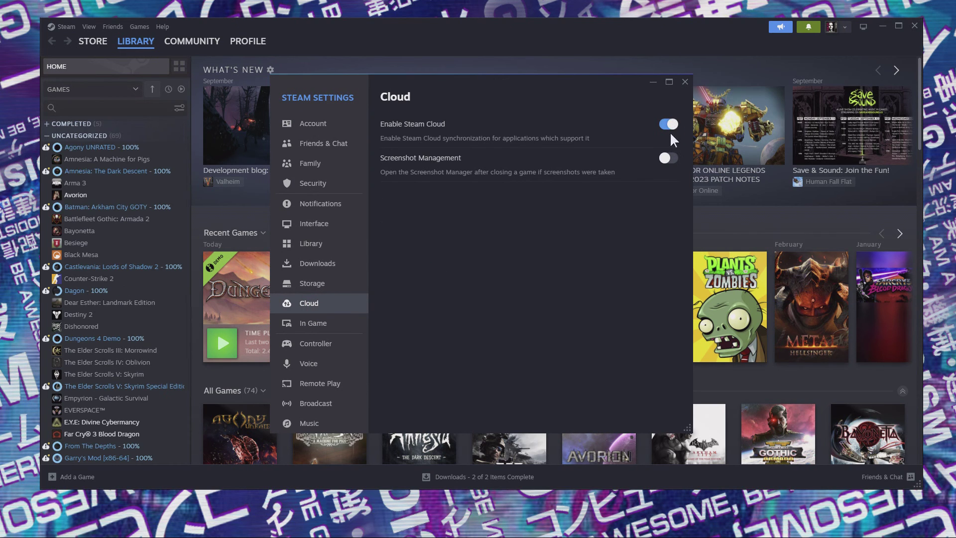
click(653, 82)
- Make sure From The Depths keeps its game saves in Steam Cloud via its Properties
right_click(105, 446)
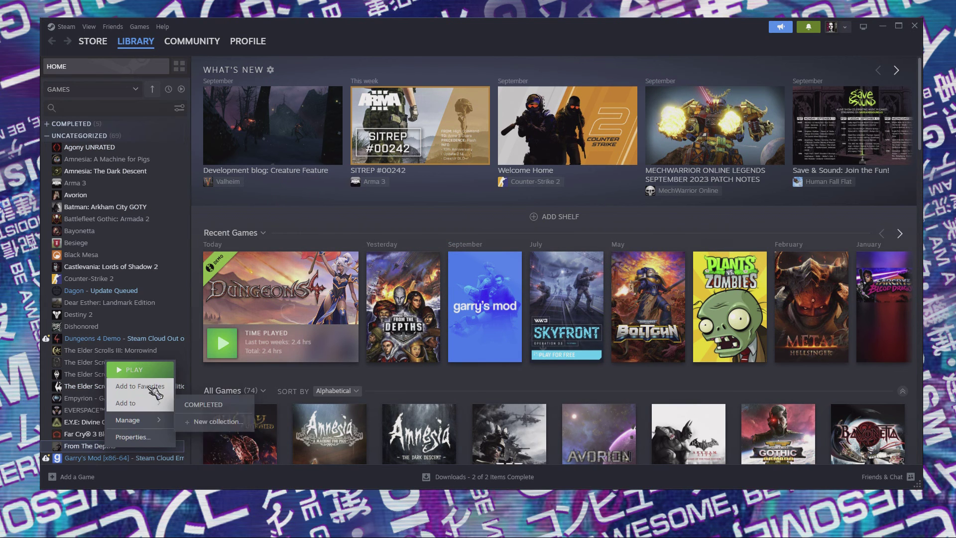
click(148, 441)
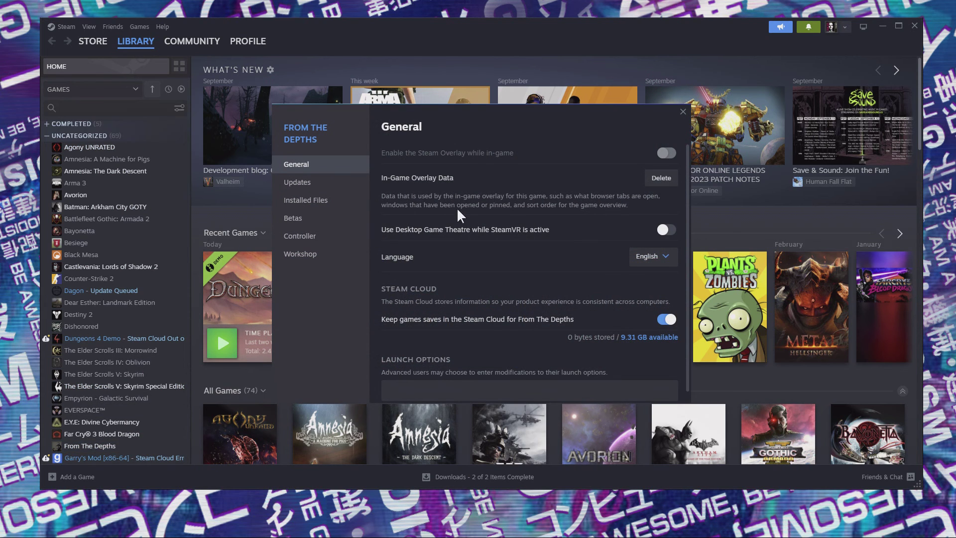
scroll(398, 249, down, 1)
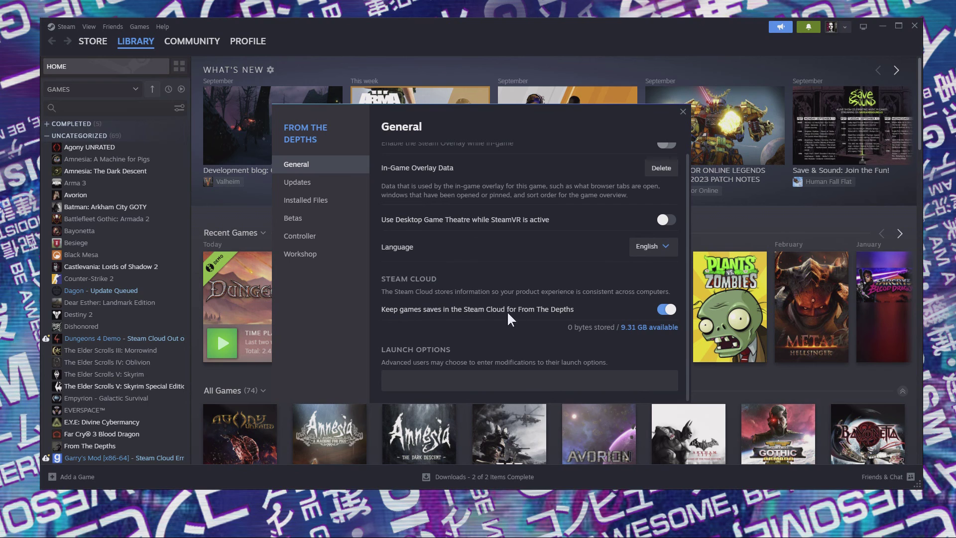
click(665, 309)
click(665, 310)
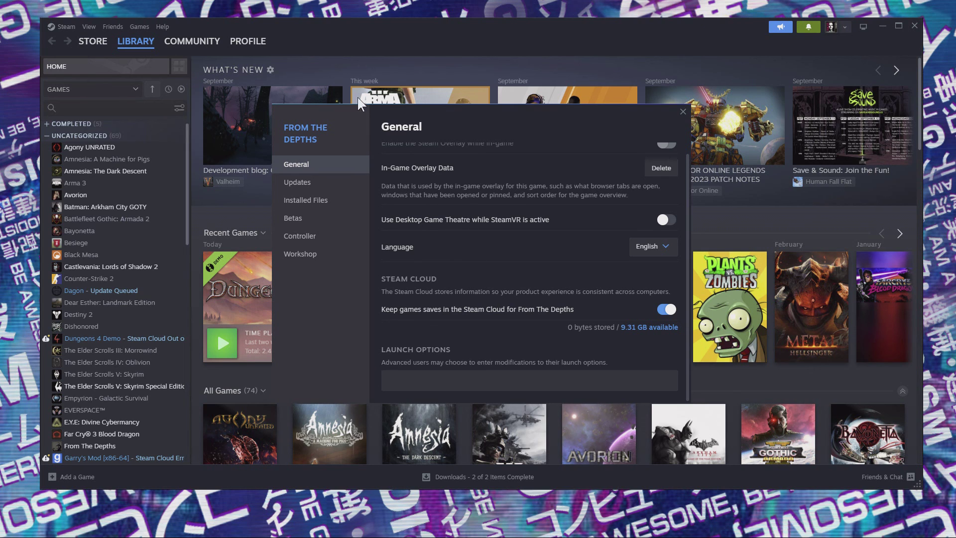
click(160, 50)
mouse_move(102, 42)
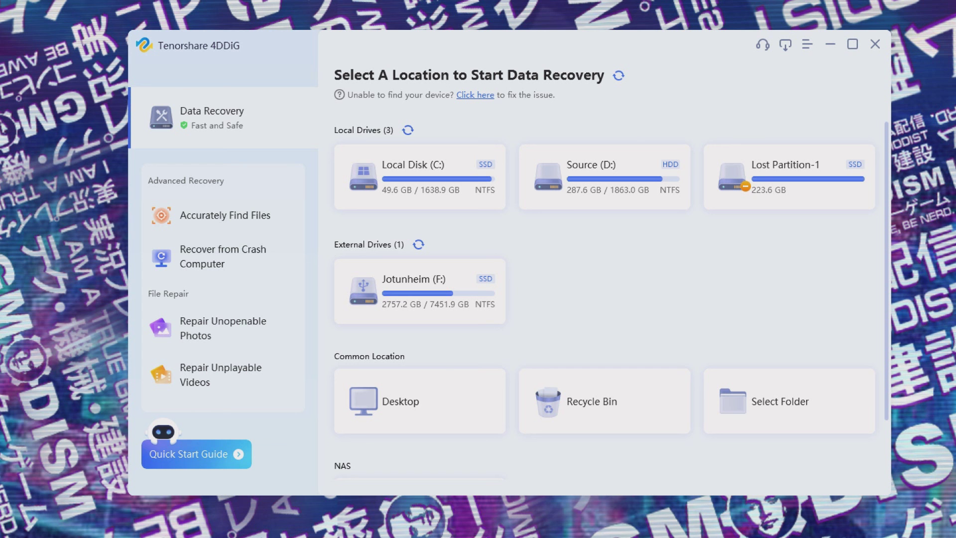